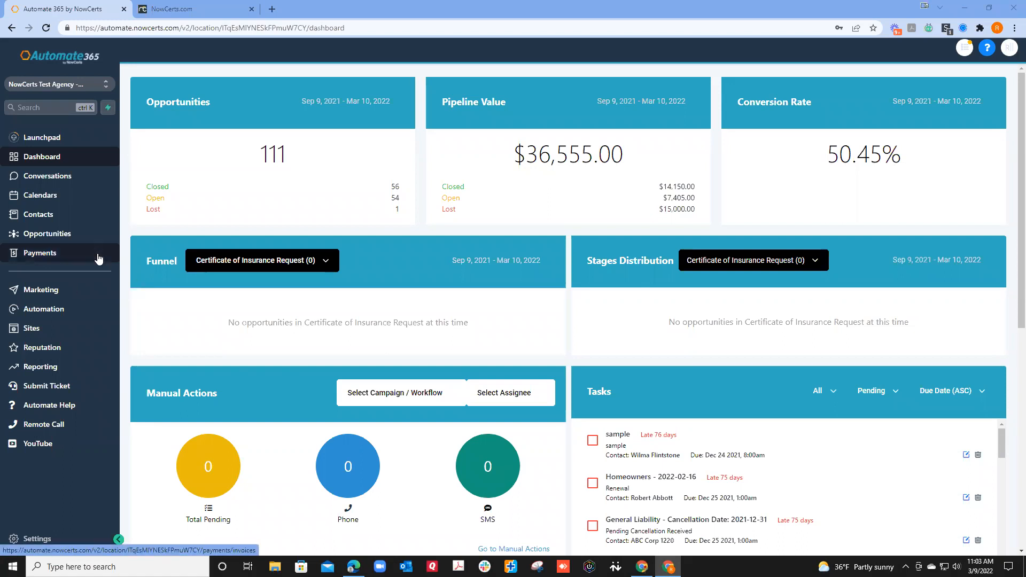
View the Automate 365 opportunities board, and switch to NowCerts to open the Opportunities Overview under its new pipelines
{"action": "left_click", "coordinate": [58, 236]}
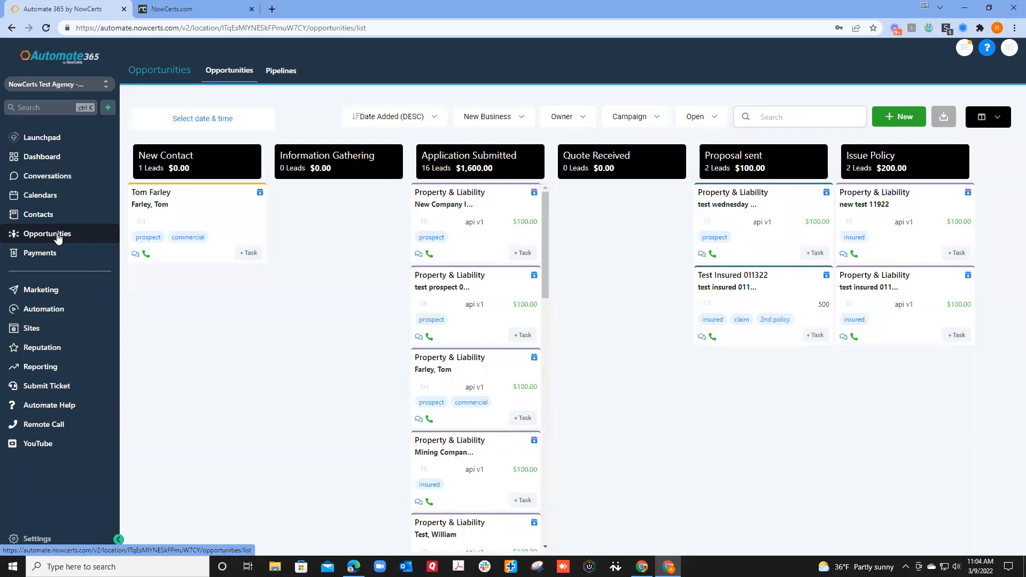
{"action": "left_click", "coordinate": [166, 9]}
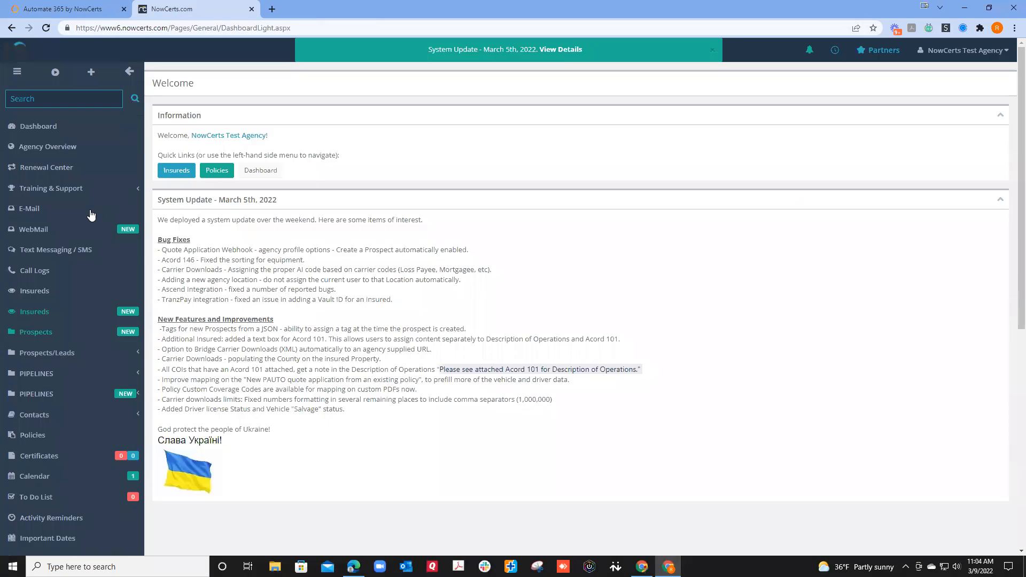
{"action": "left_click", "coordinate": [40, 398]}
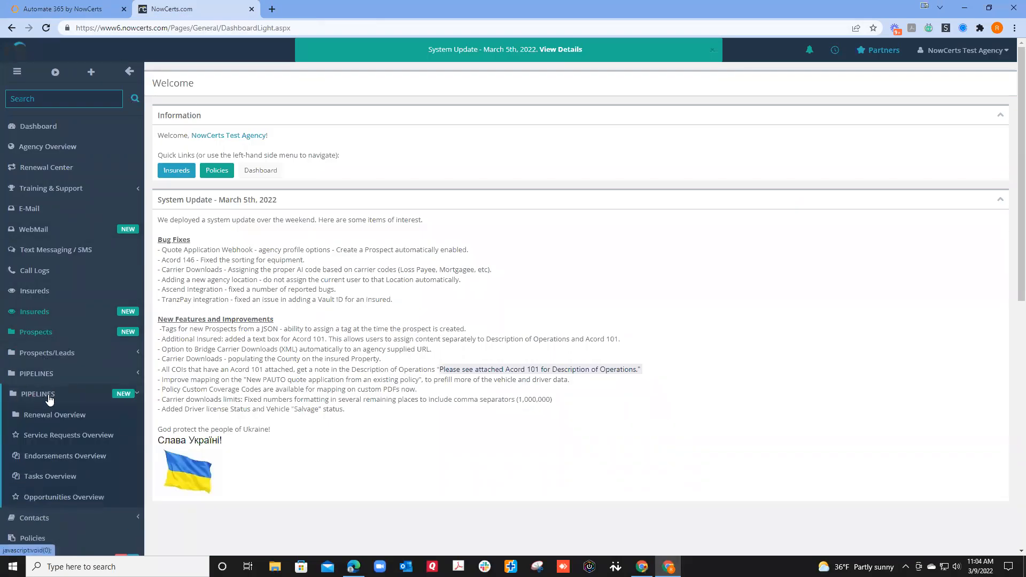
{"action": "scroll", "coordinate": [47, 396], "scroll_direction": "down", "scroll_amount": 1}
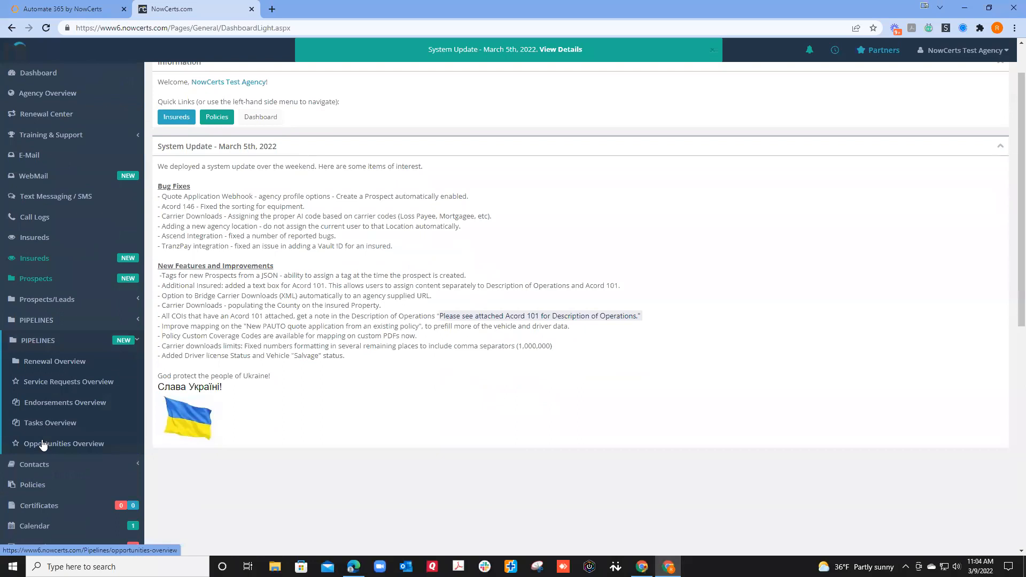
{"action": "left_click", "coordinate": [43, 445]}
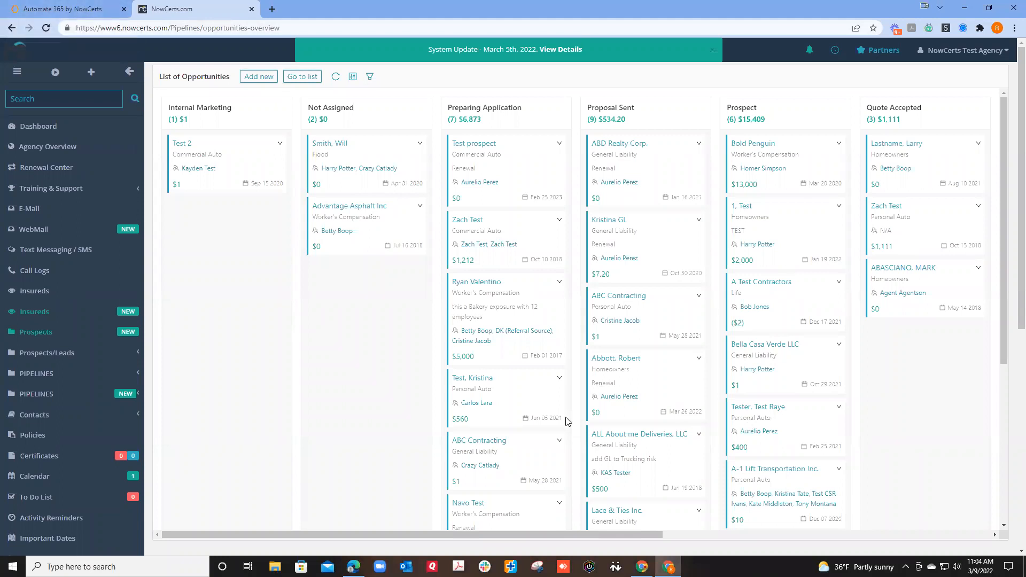
Back in Automate 365, examine the stages of the New Business and Certificate of Insurance Request pipelines in the settings, without saving
{"action": "left_click", "coordinate": [87, 14]}
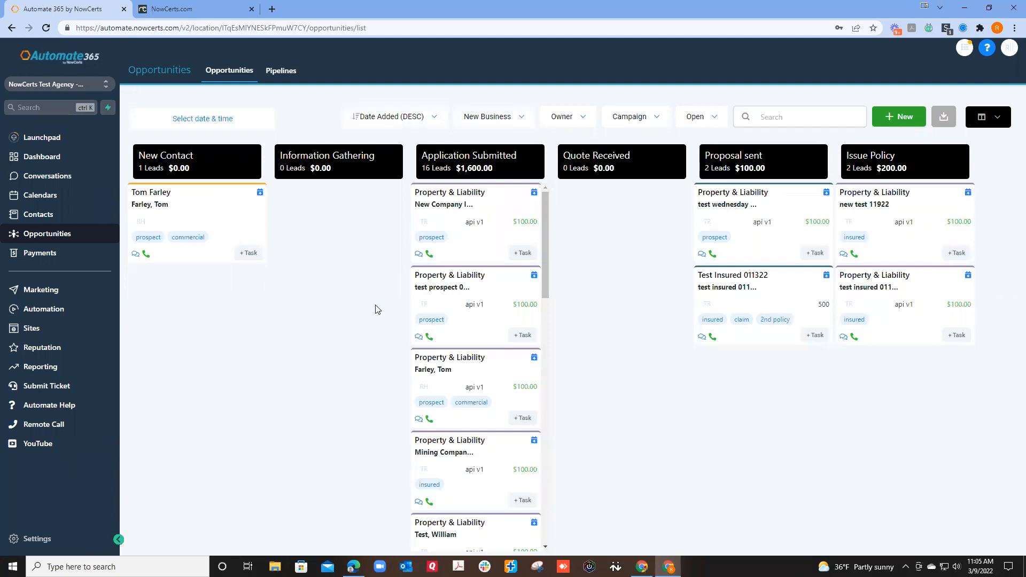
{"action": "left_click", "coordinate": [29, 543]}
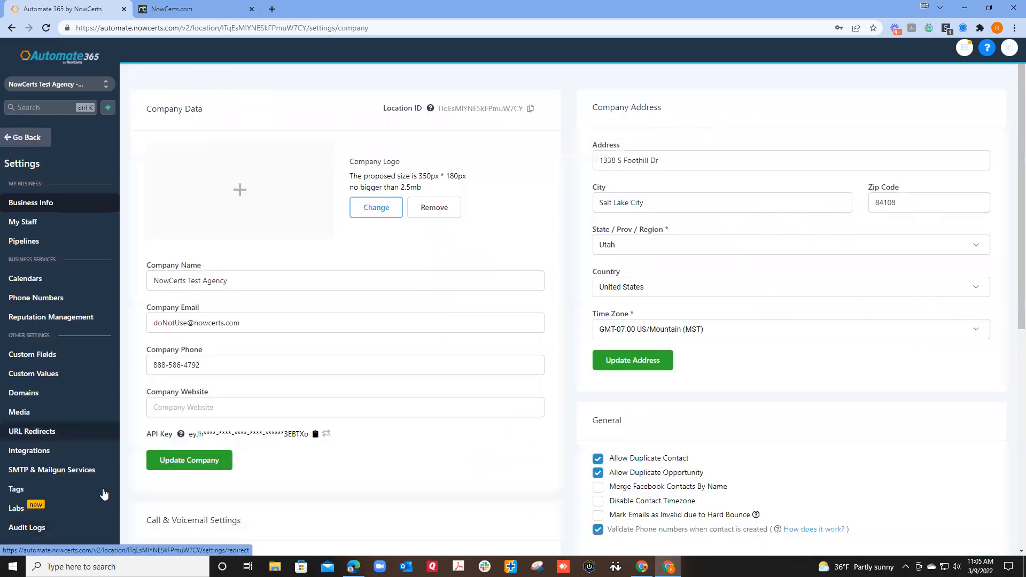
{"action": "left_click", "coordinate": [24, 243]}
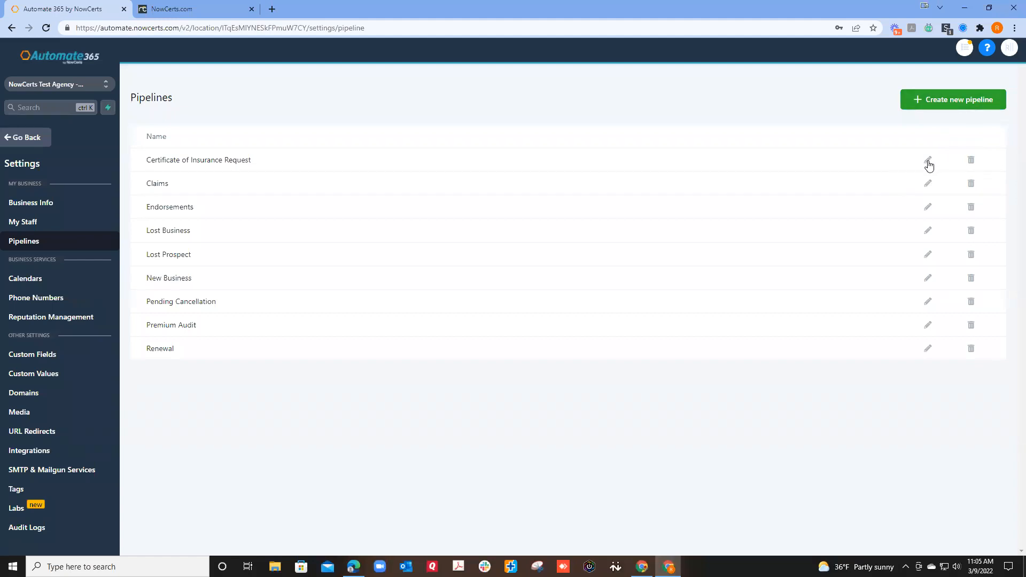
{"action": "left_click", "coordinate": [930, 277]}
{"action": "left_click", "coordinate": [929, 279]}
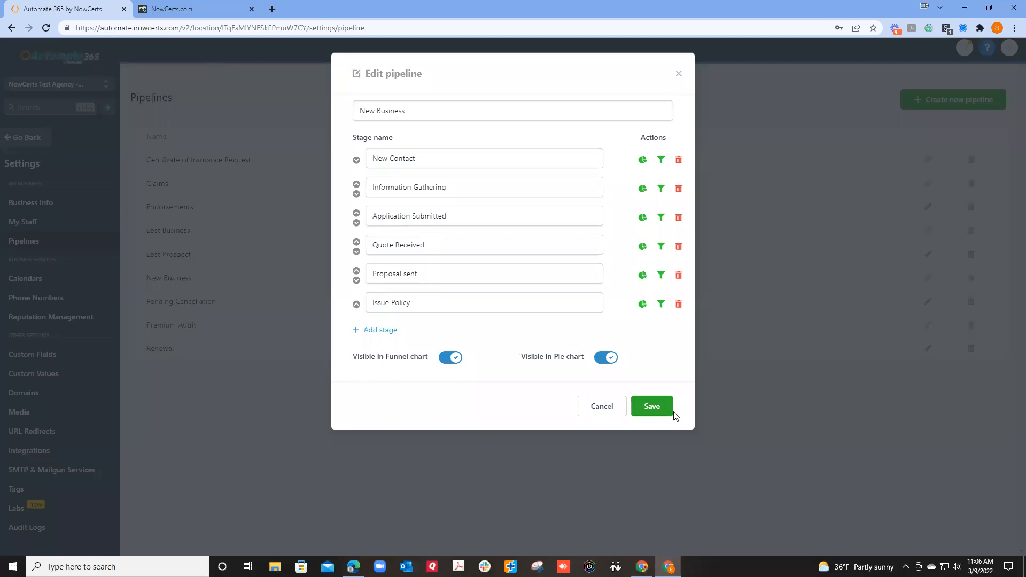
{"action": "left_click", "coordinate": [592, 408]}
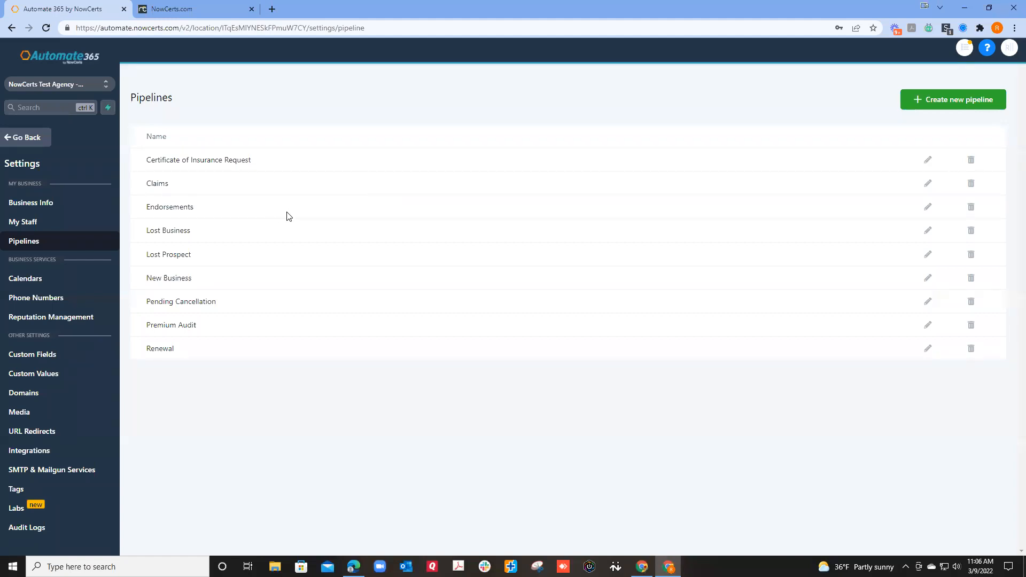
{"action": "left_click", "coordinate": [928, 161]}
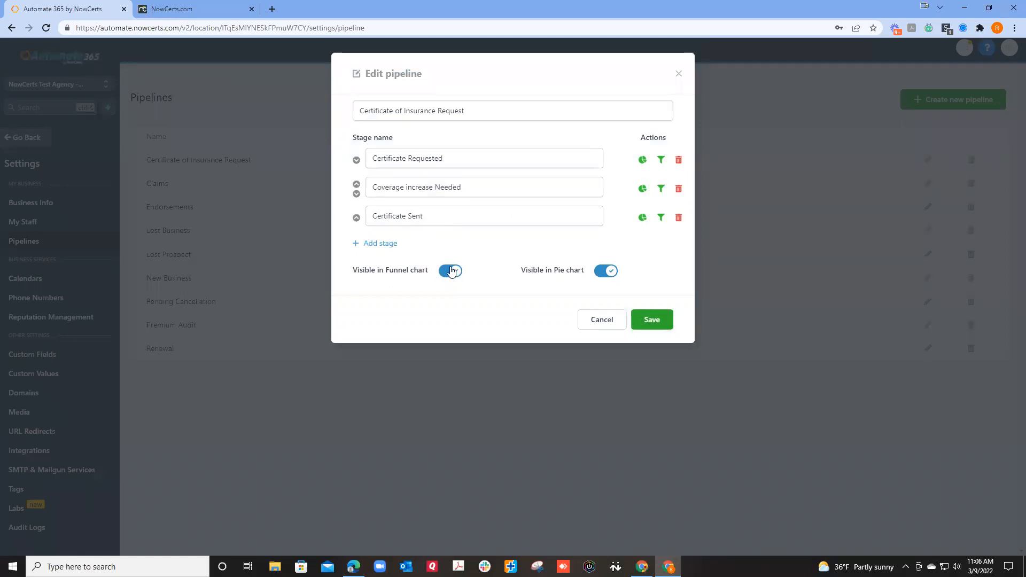
{"action": "left_click", "coordinate": [598, 324]}
Return to the dashboard and set the Funnel chart to the New Business pipeline
{"action": "left_click", "coordinate": [21, 137]}
{"action": "left_click", "coordinate": [41, 159]}
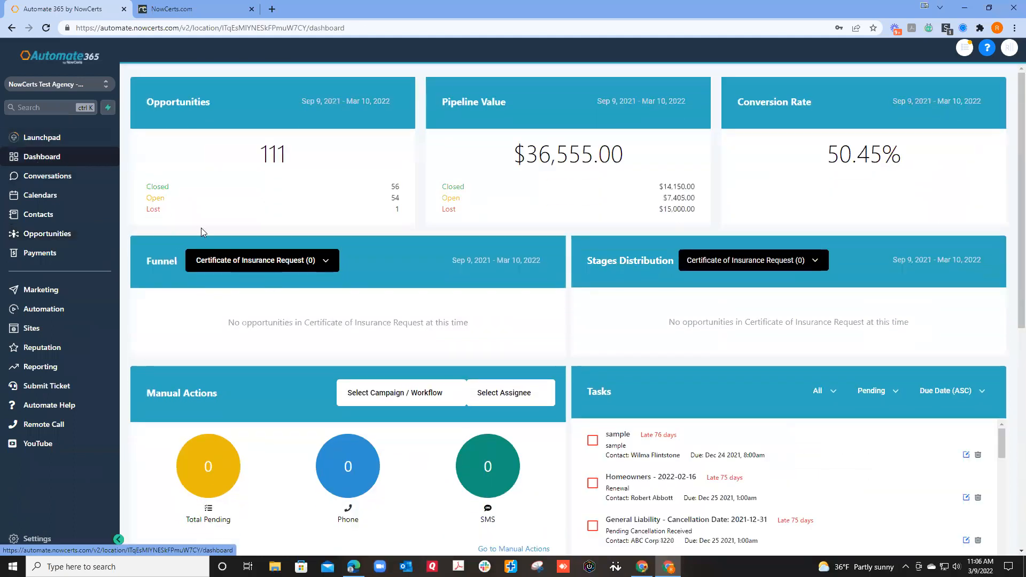
{"action": "scroll", "coordinate": [326, 270], "scroll_direction": "down", "scroll_amount": 3}
{"action": "scroll", "coordinate": [326, 274], "scroll_direction": "up", "scroll_amount": 2}
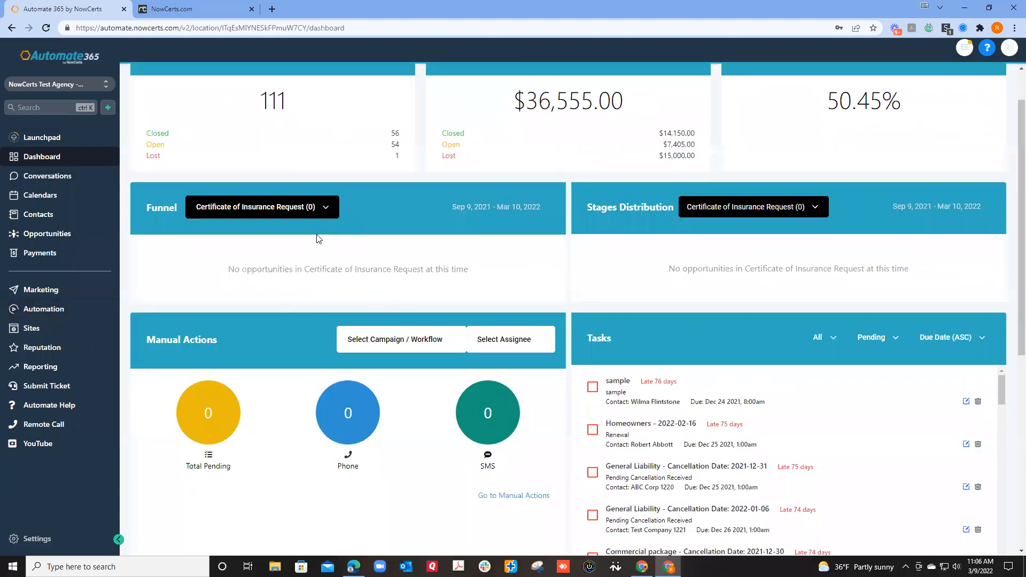
{"action": "left_click", "coordinate": [262, 208]}
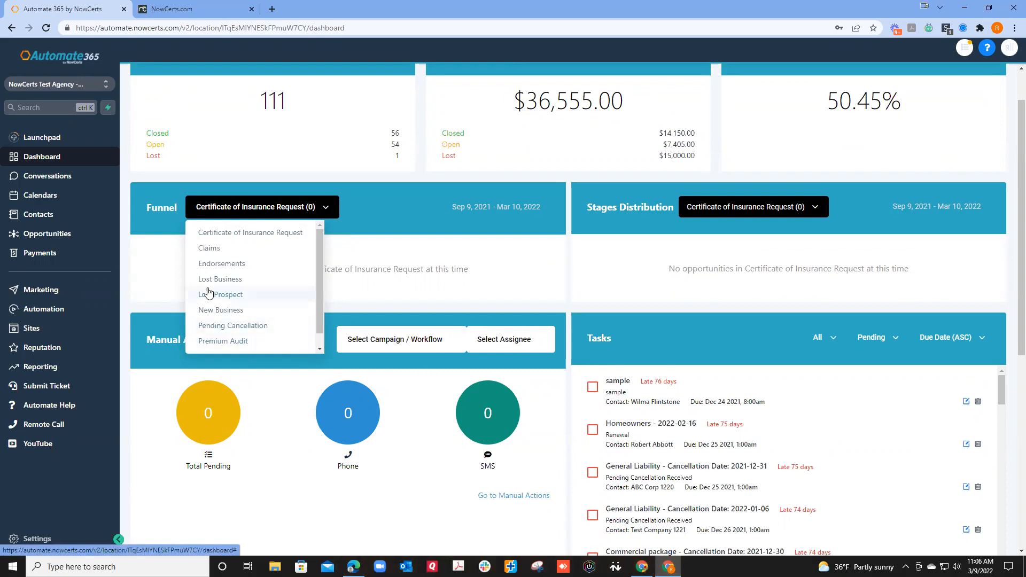
{"action": "left_click", "coordinate": [209, 311]}
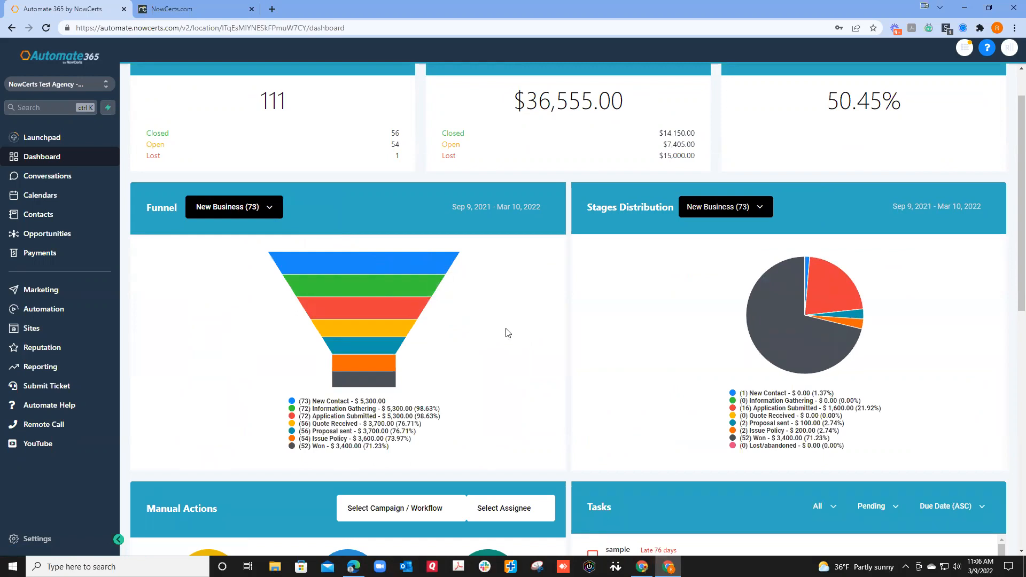
Inspect the New Business pipeline's stages from the opportunities area's pipeline list and close the editor without saving
{"action": "left_click", "coordinate": [39, 235]}
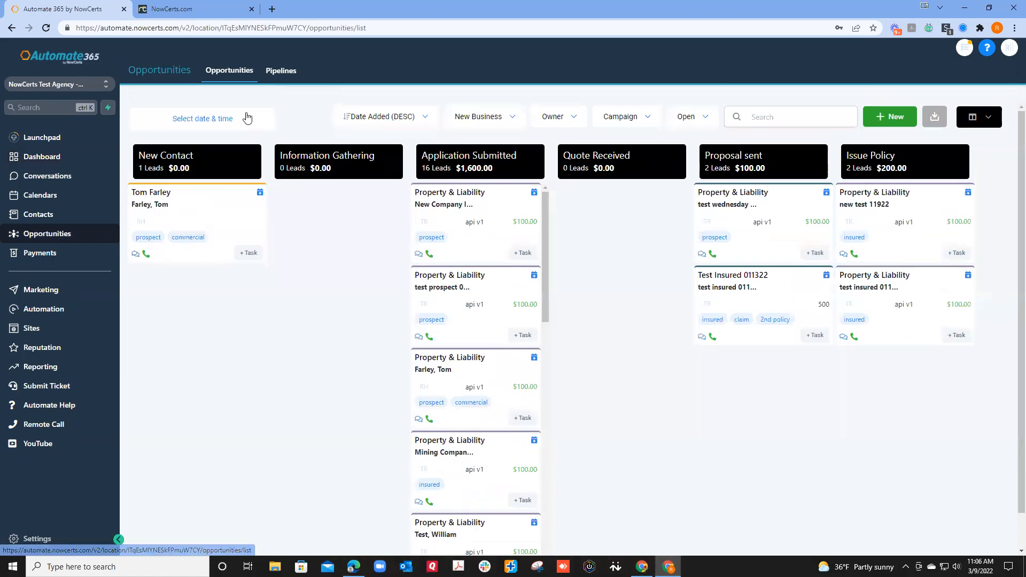
{"action": "left_click", "coordinate": [276, 71]}
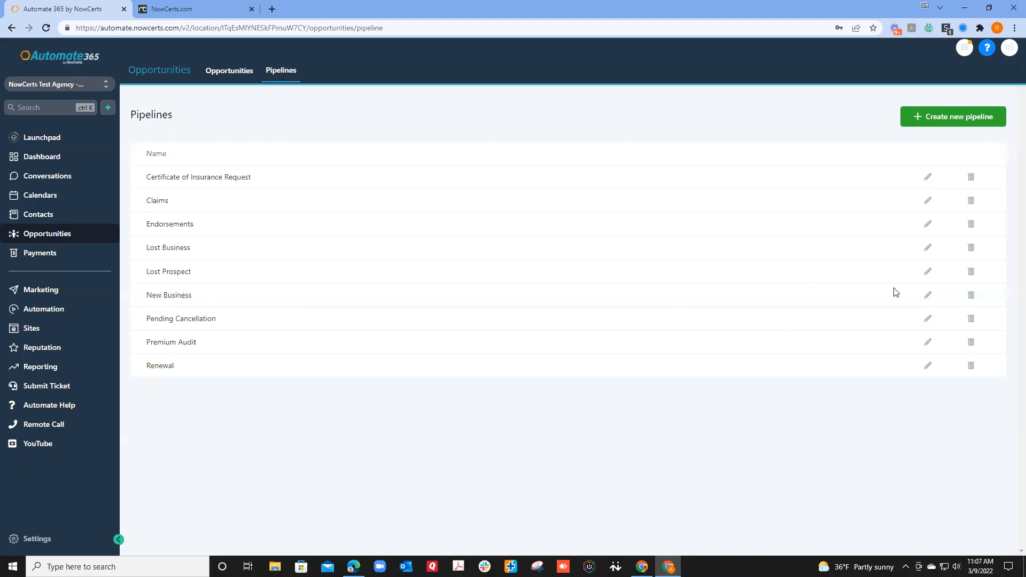
{"action": "left_click", "coordinate": [928, 298]}
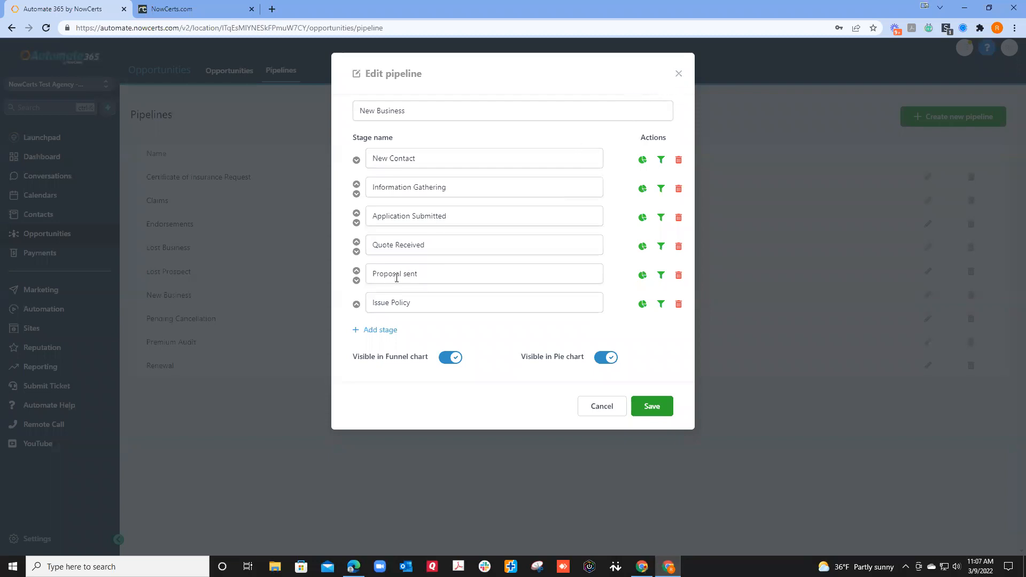
{"action": "left_click", "coordinate": [679, 75]}
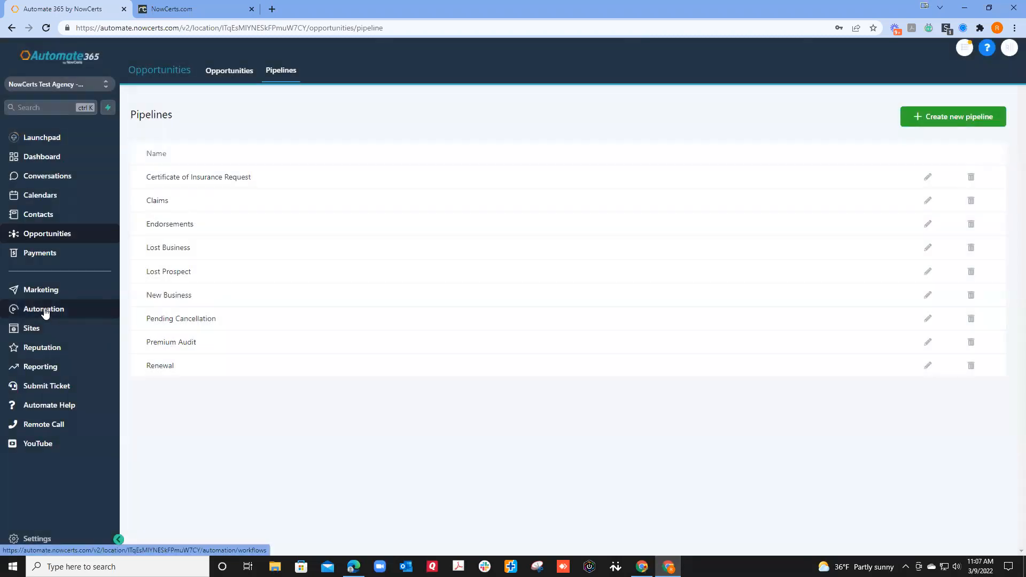
Find the Commercial Quote Request workflow among the automation workflows and open it
{"action": "left_click", "coordinate": [45, 312]}
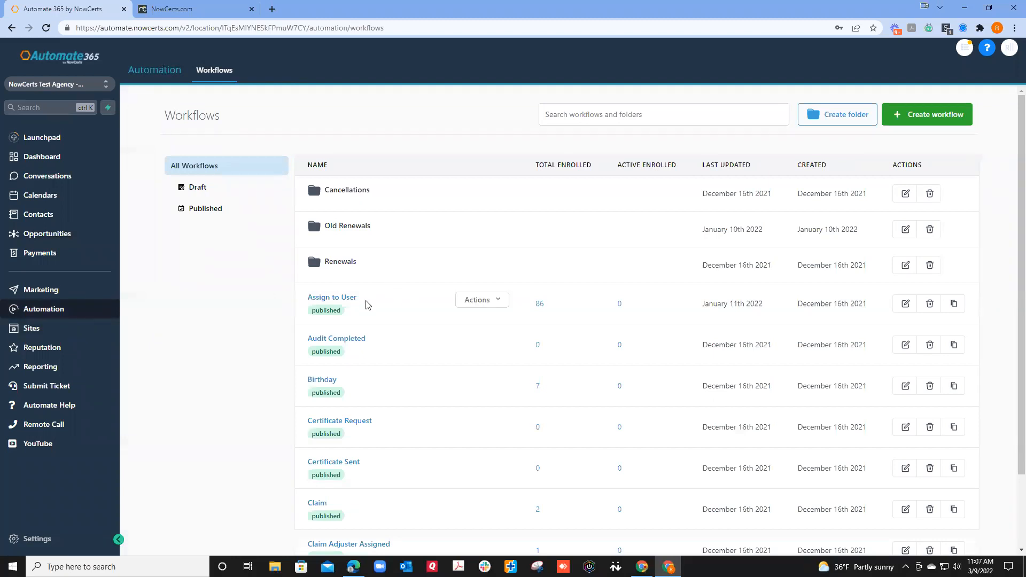
{"action": "scroll", "coordinate": [369, 288], "scroll_direction": "down", "scroll_amount": 1}
{"action": "scroll", "coordinate": [417, 342], "scroll_direction": "down", "scroll_amount": 1}
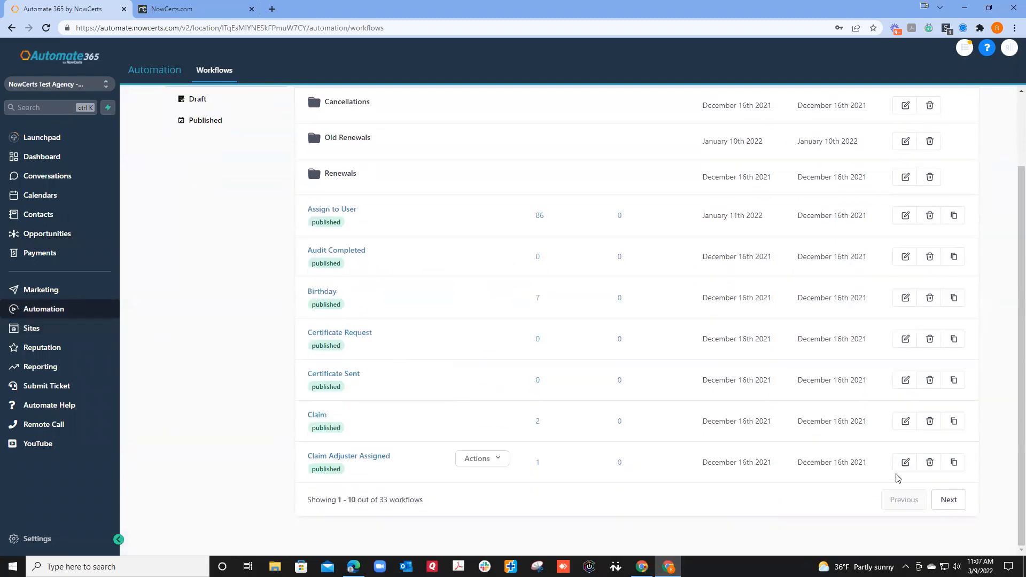
{"action": "left_click", "coordinate": [961, 504]}
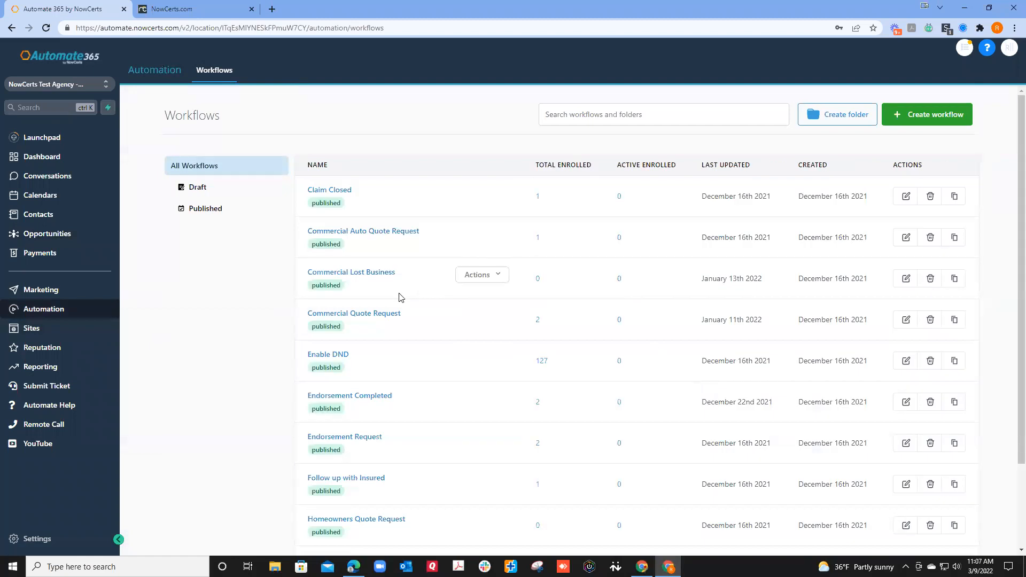
{"action": "left_click", "coordinate": [377, 315]}
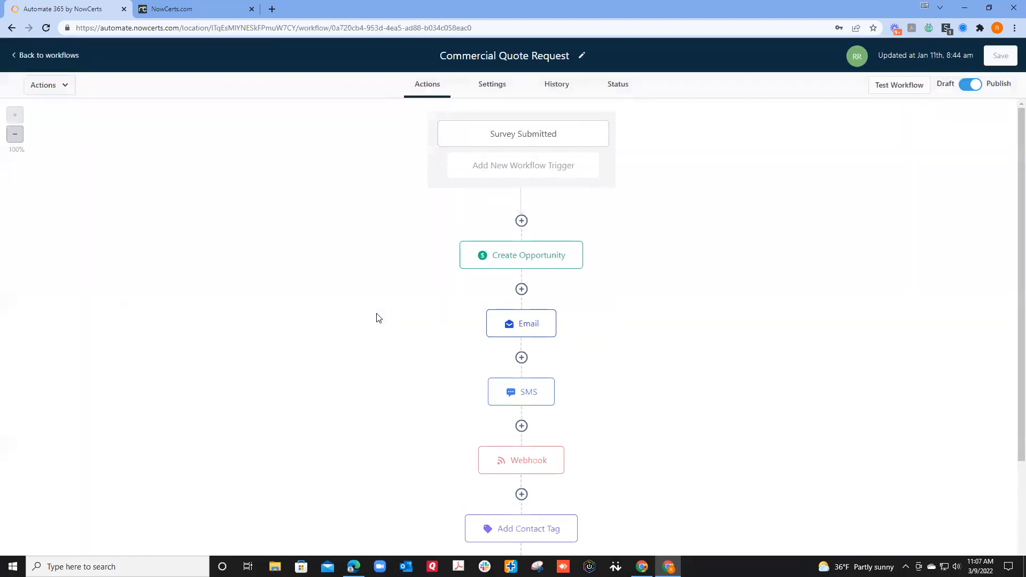
Examine the Create Opportunity action's settings and pipeline stage options, cancel, and look over the remaining workflow actions
{"action": "left_click", "coordinate": [522, 259]}
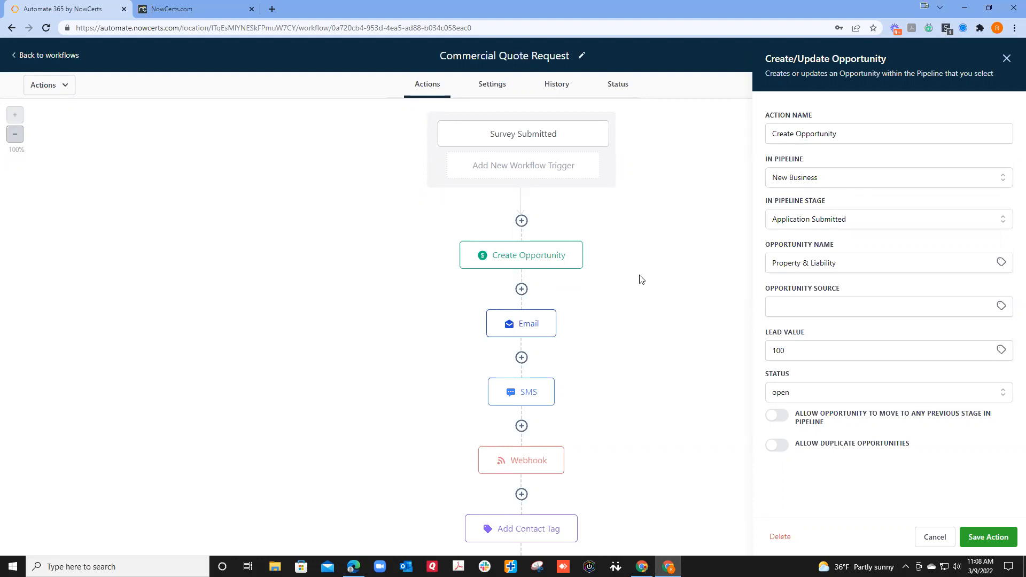
{"action": "left_click", "coordinate": [845, 221]}
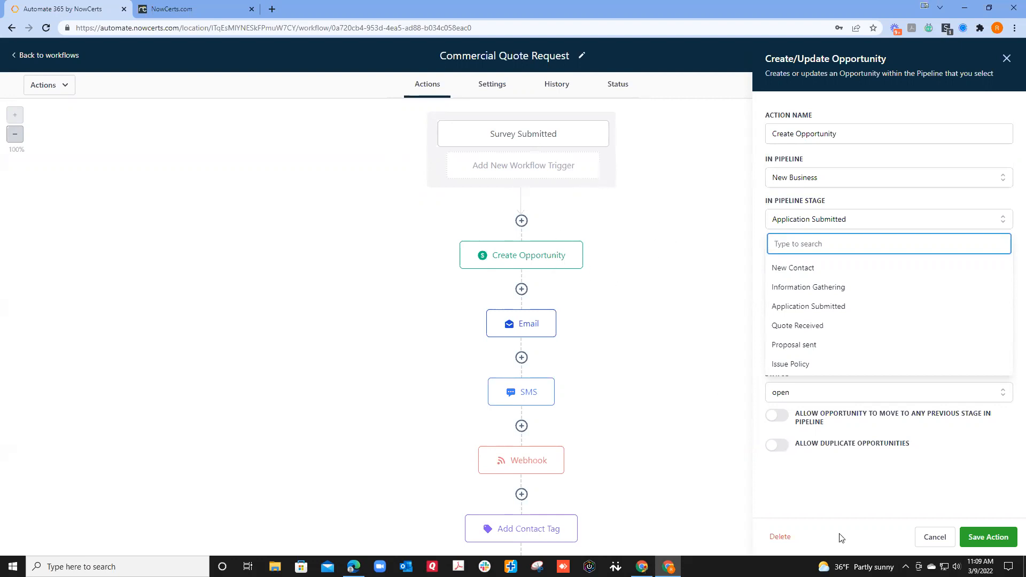
{"action": "left_click", "coordinate": [926, 539]}
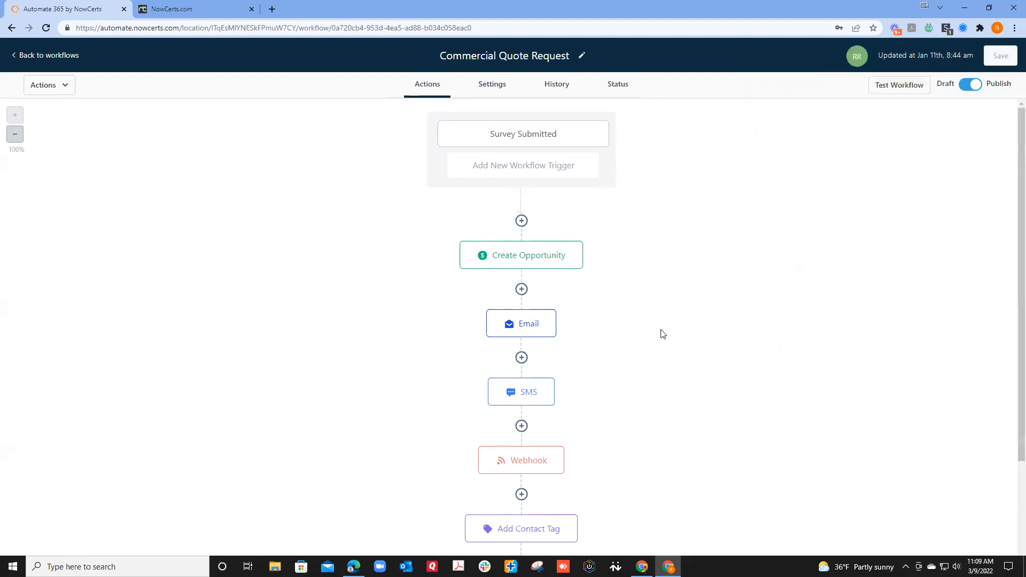
{"action": "scroll", "coordinate": [605, 298], "scroll_direction": "down", "scroll_amount": 3}
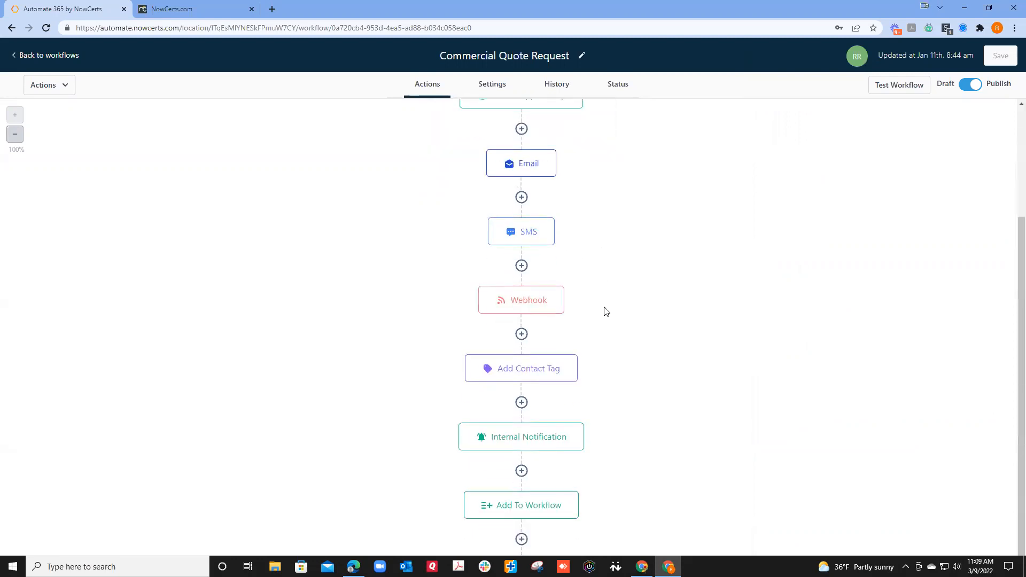
{"action": "scroll", "coordinate": [555, 187], "scroll_direction": "up", "scroll_amount": 3}
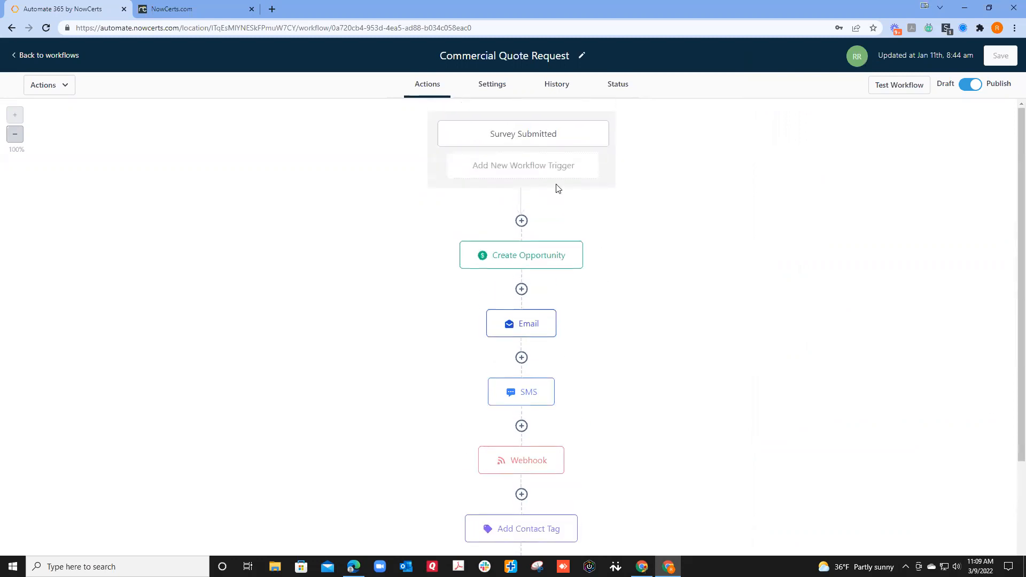
Go back to the workflow list, search for "new" and open the New Insured Welcome workflow
{"action": "left_click", "coordinate": [62, 57]}
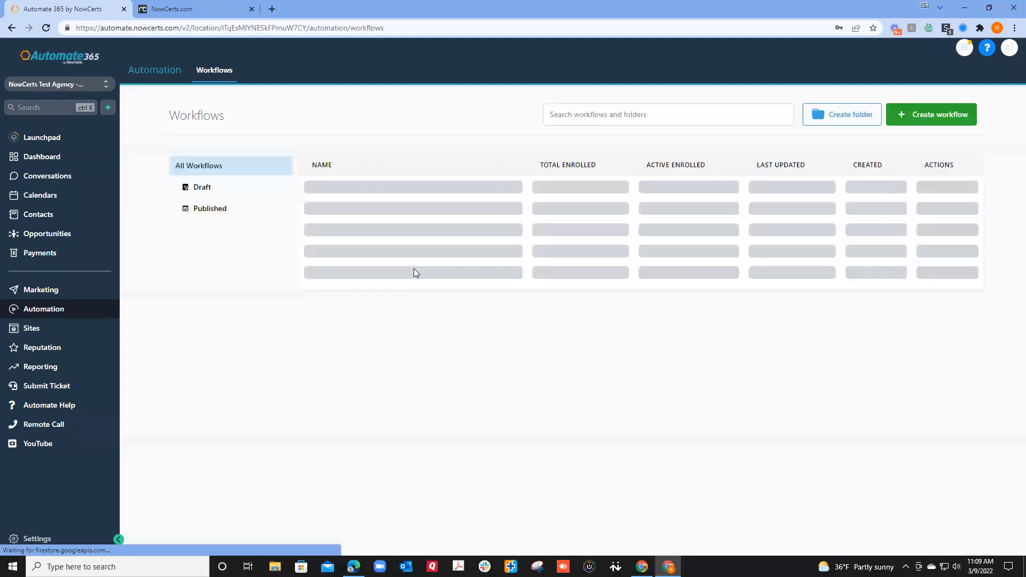
{"action": "left_click", "coordinate": [569, 115]}
{"action": "type", "text": "new"}
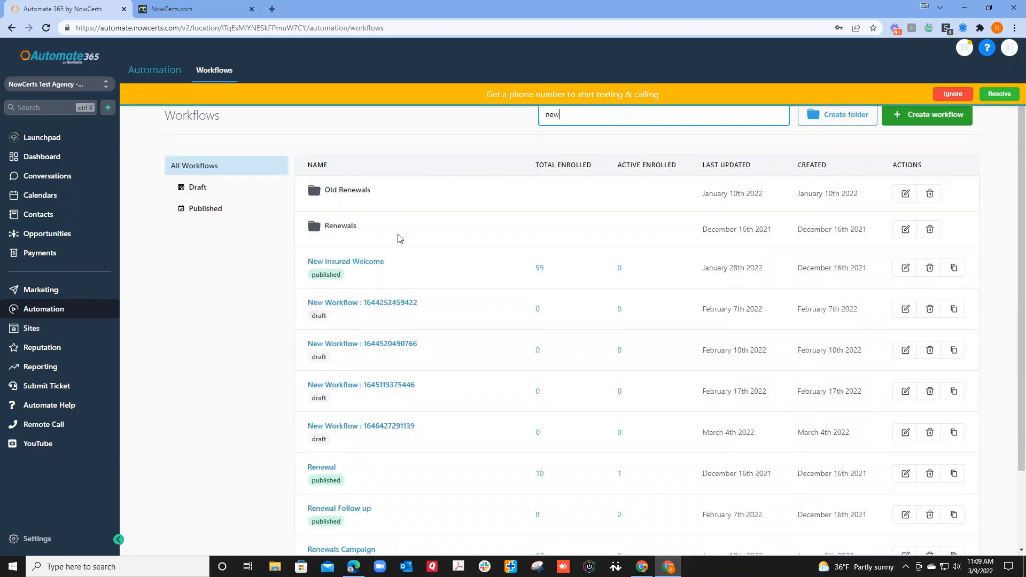
{"action": "scroll", "coordinate": [390, 342], "scroll_direction": "down", "scroll_amount": 1}
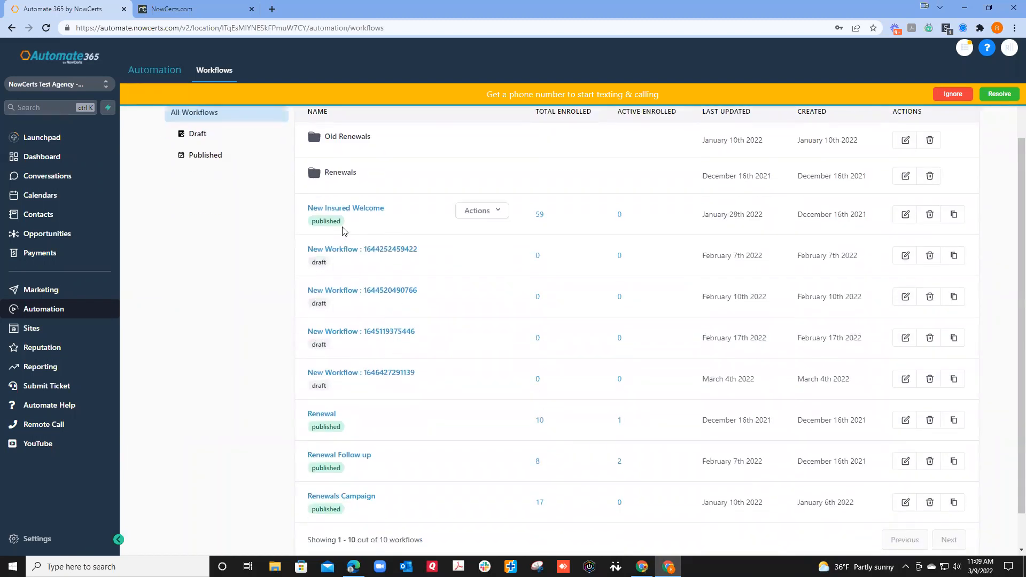
{"action": "left_click", "coordinate": [345, 210]}
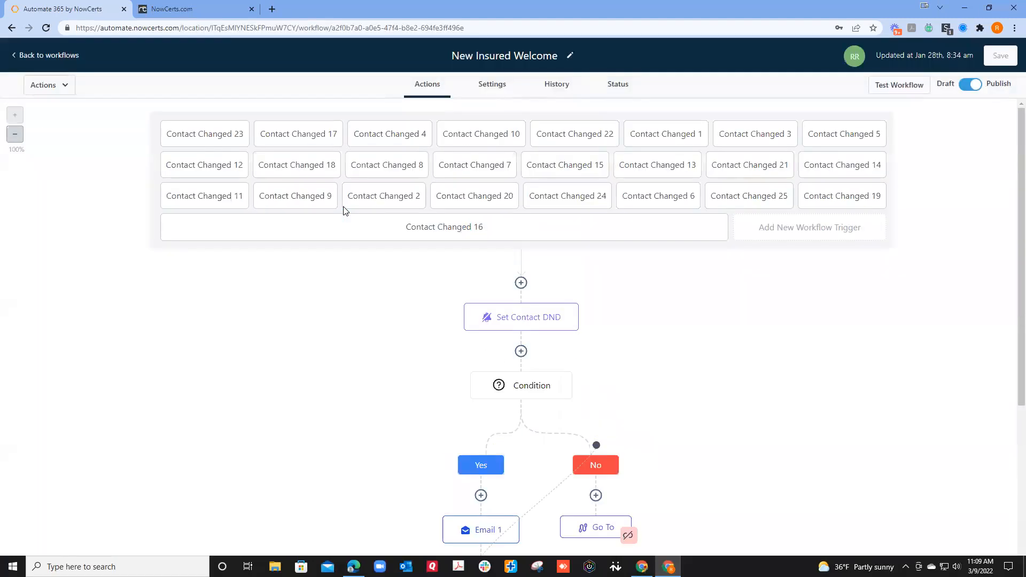
Open the settings of the Update Opportunity action in the New Insured Welcome workflow
{"action": "scroll", "coordinate": [383, 308], "scroll_direction": "down", "scroll_amount": 3}
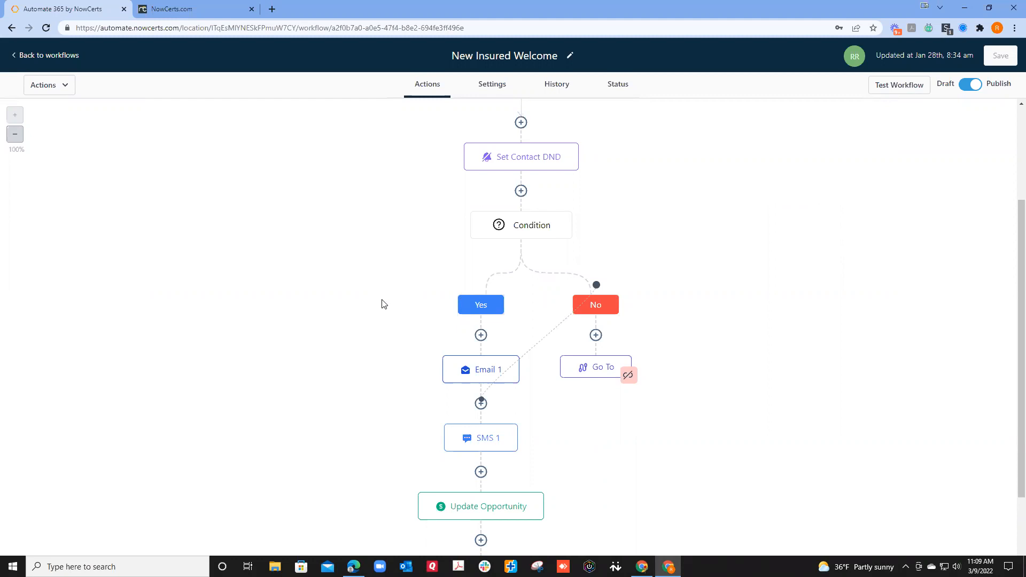
{"action": "mouse_move", "coordinate": [480, 507]}
{"action": "scroll", "coordinate": [503, 497], "scroll_direction": "down", "scroll_amount": 3}
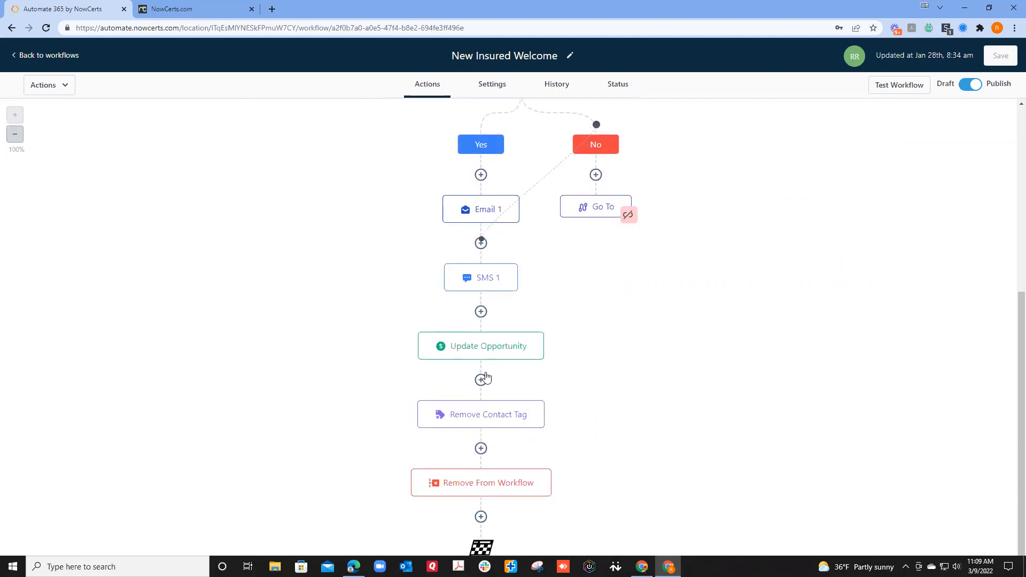
{"action": "left_click", "coordinate": [485, 349]}
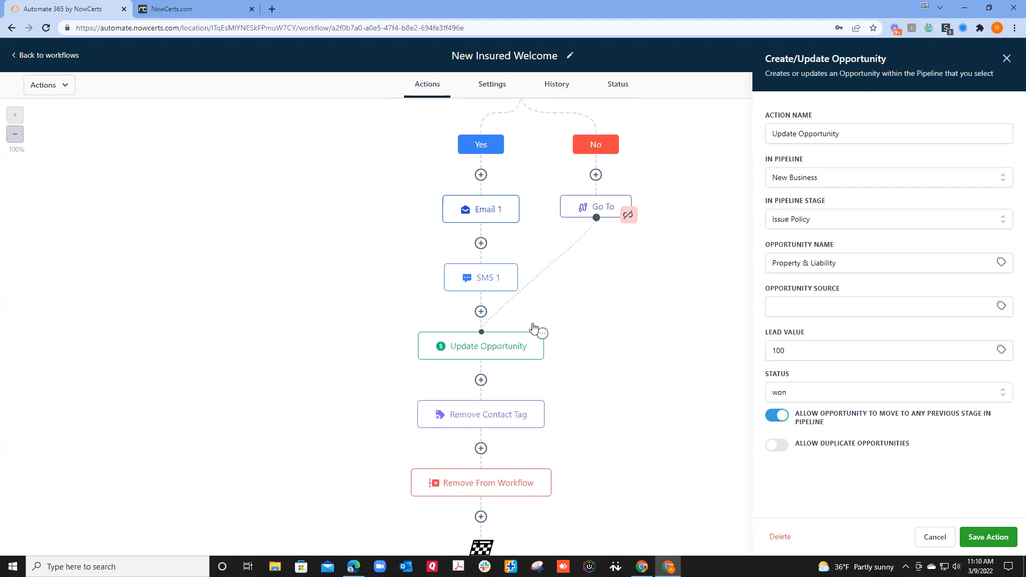
Review the condition branches leading to Update Opportunity, check the action's status options, and cancel without saving
{"action": "scroll", "coordinate": [609, 257], "scroll_direction": "up", "scroll_amount": 4}
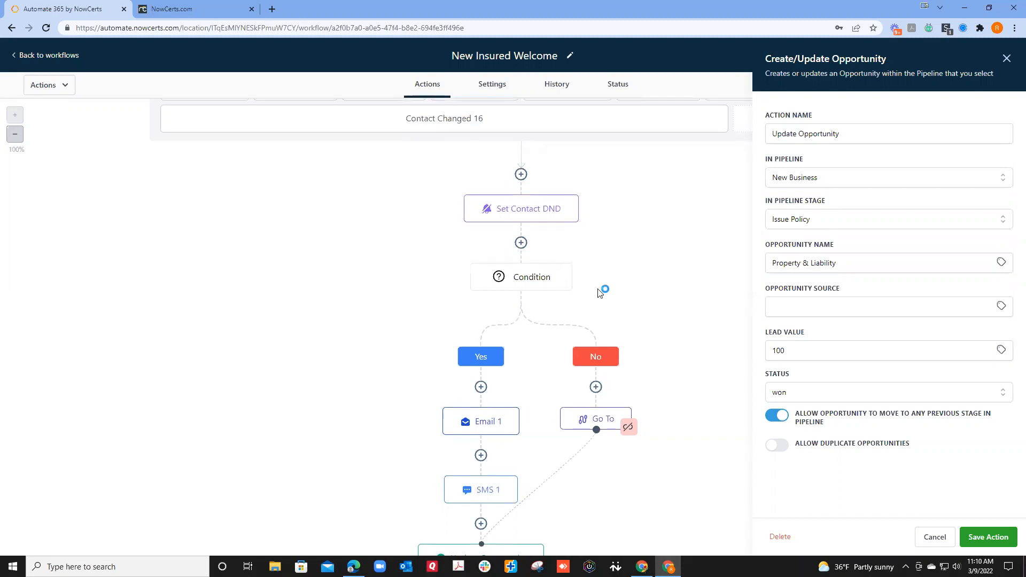
{"action": "scroll", "coordinate": [593, 303], "scroll_direction": "down", "scroll_amount": 1}
{"action": "mouse_move", "coordinate": [503, 512]}
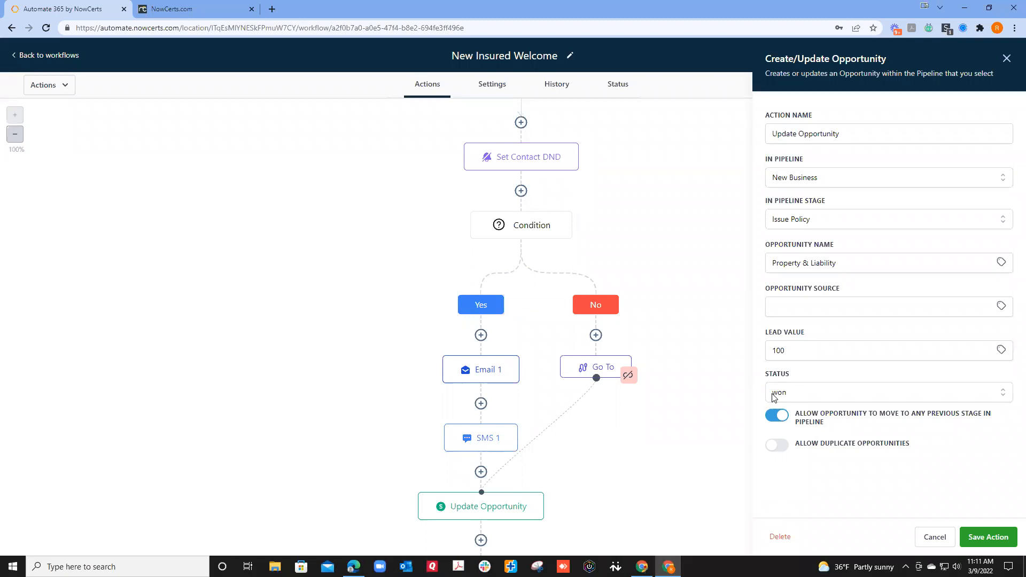
{"action": "left_click", "coordinate": [774, 394]}
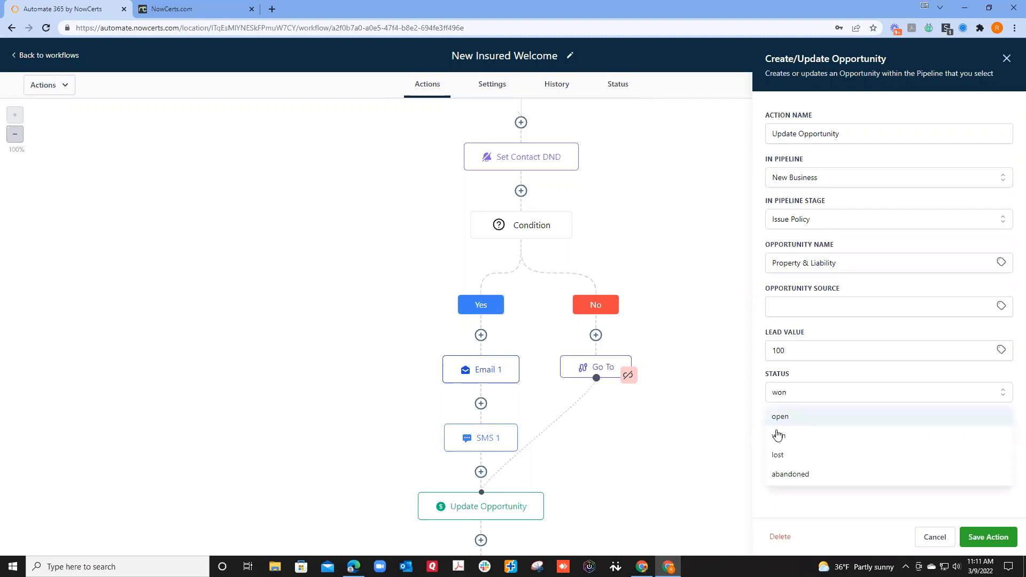
{"action": "left_click", "coordinate": [769, 402]}
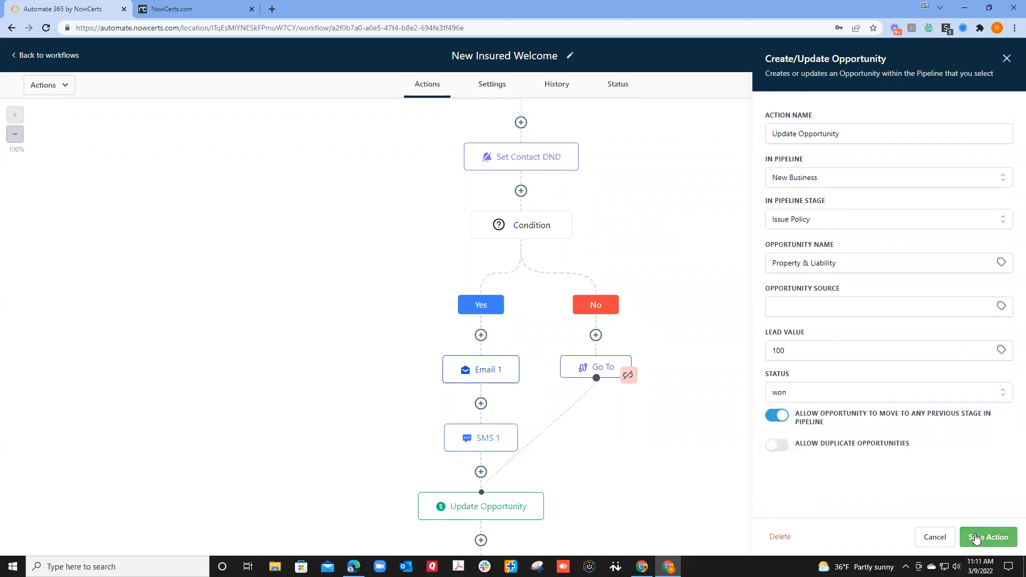
{"action": "left_click", "coordinate": [935, 537]}
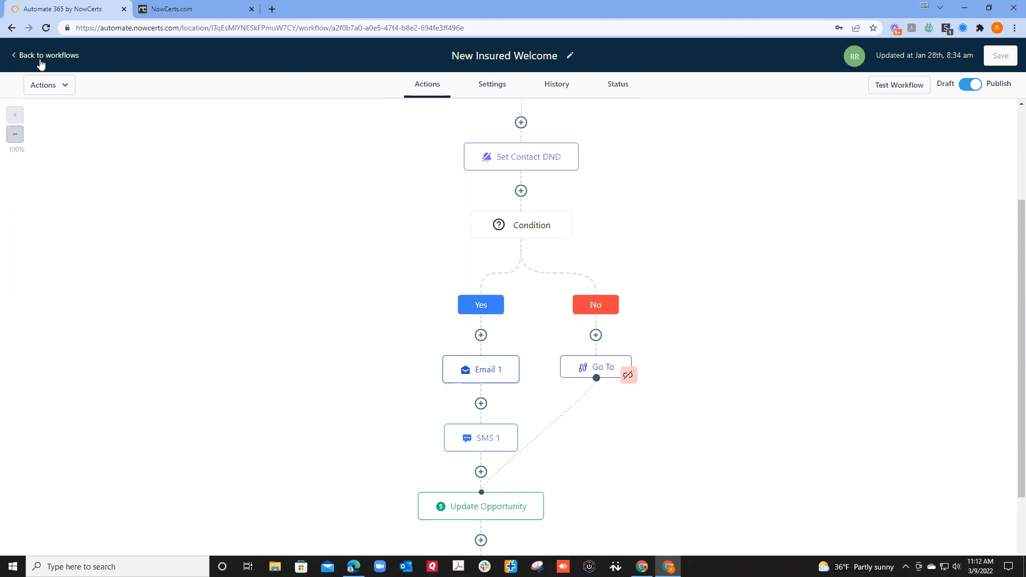
Return to the workflow list, check the duplicate opportunity option in the Business Info settings, and leave the settings
{"action": "left_click", "coordinate": [35, 57]}
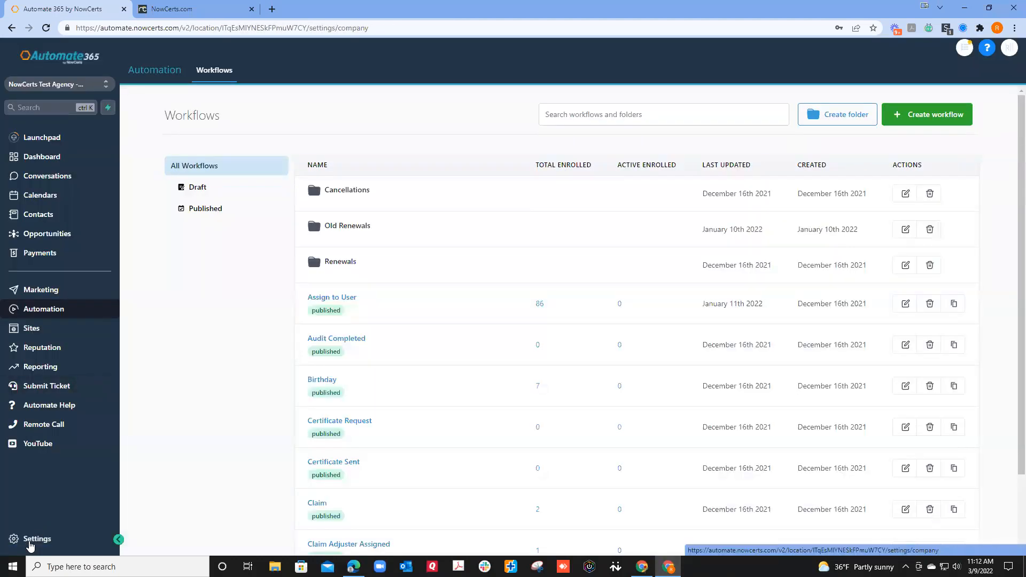
{"action": "scroll", "coordinate": [631, 420], "scroll_direction": "down", "scroll_amount": 1}
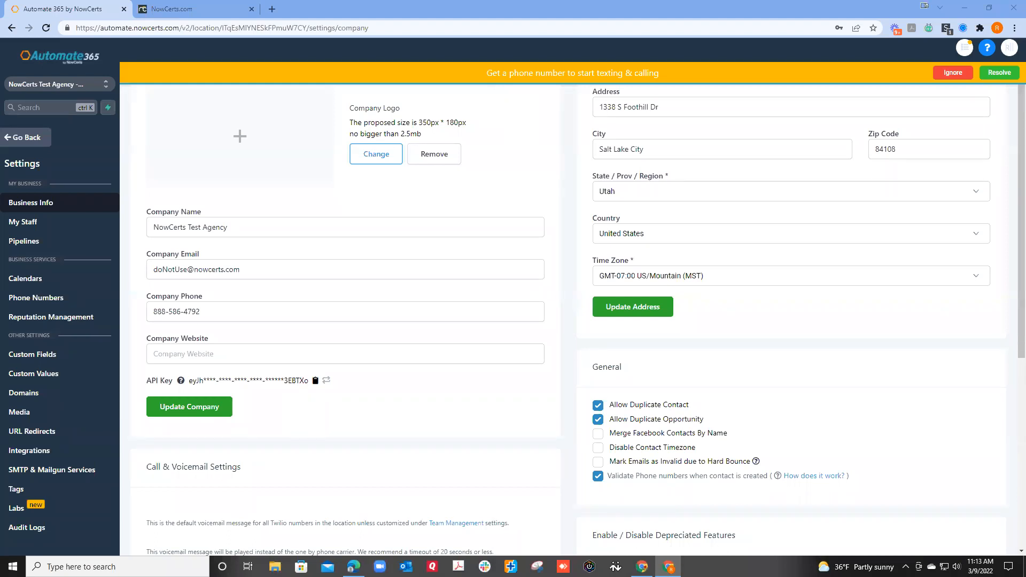
{"action": "left_click", "coordinate": [27, 138]}
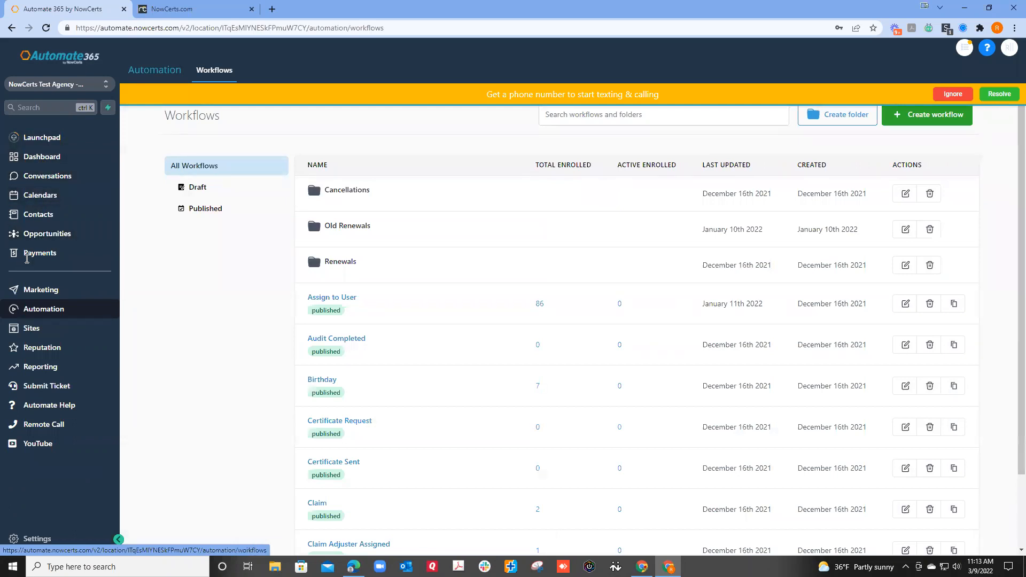
Open the opportunities board and turn the Company Name display on the cards off and back on
{"action": "left_click", "coordinate": [45, 237]}
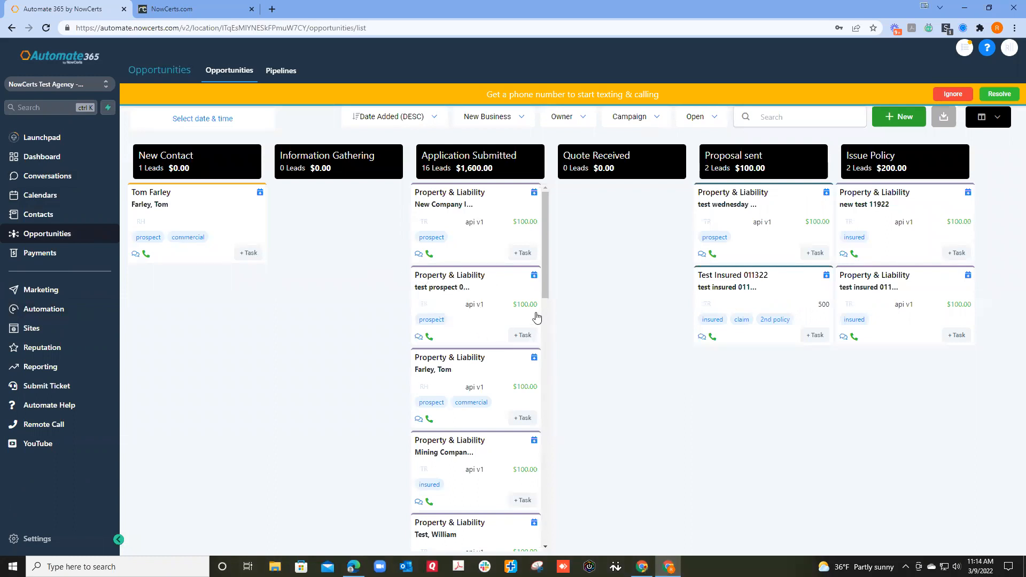
{"action": "left_click", "coordinate": [993, 121]}
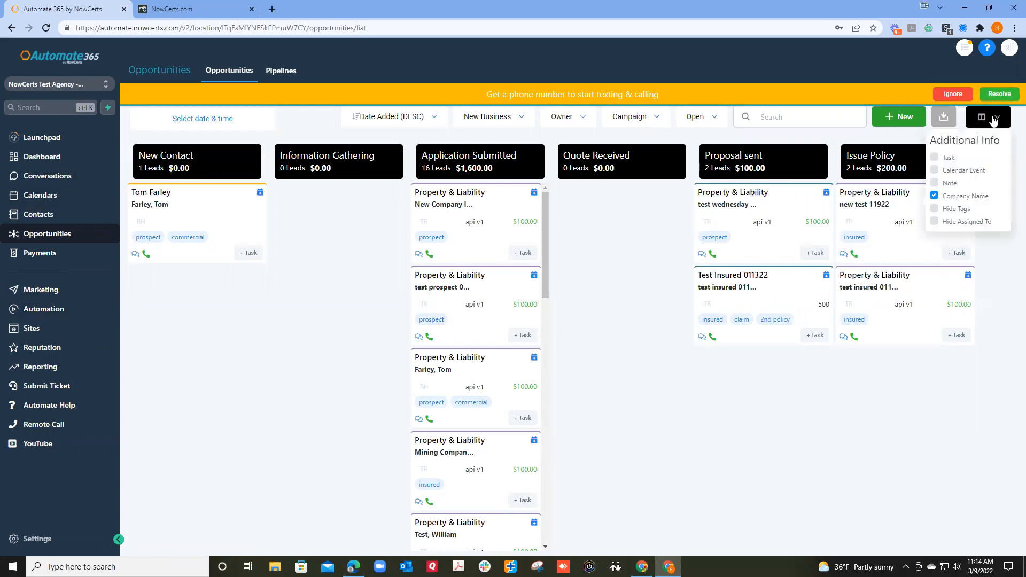
{"action": "left_click", "coordinate": [934, 196]}
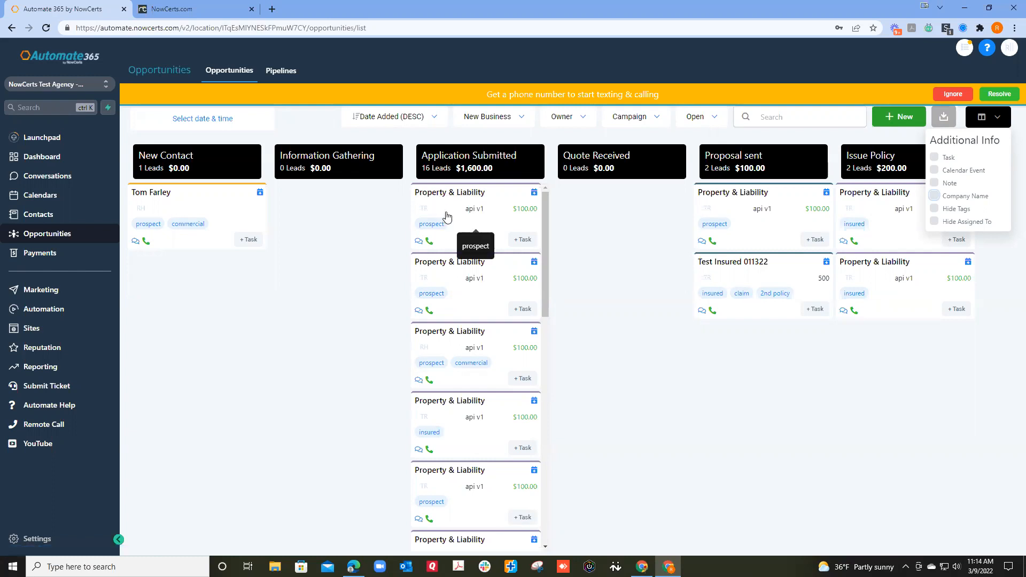
{"action": "left_click", "coordinate": [934, 197]}
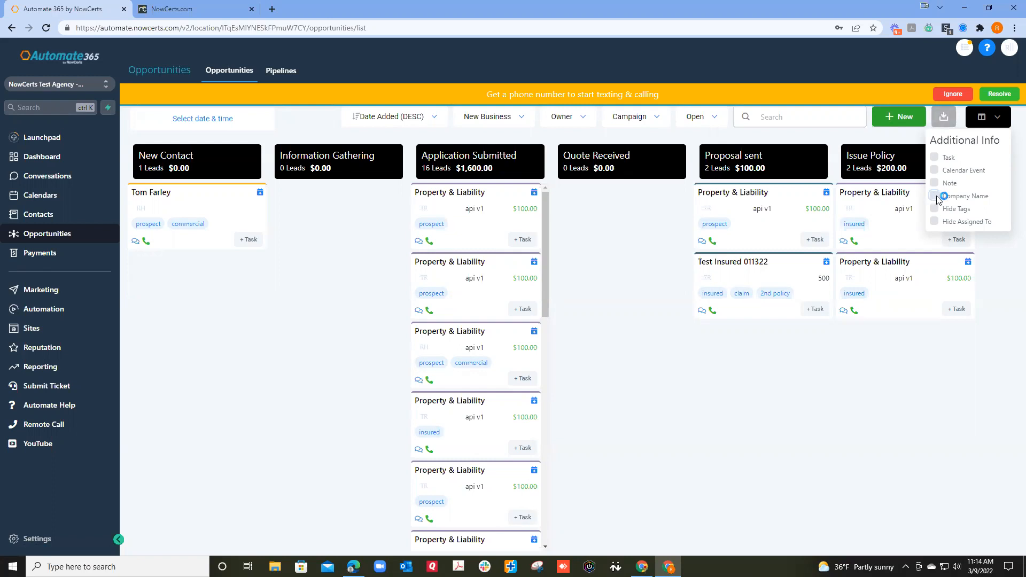
{"action": "left_click", "coordinate": [936, 197]}
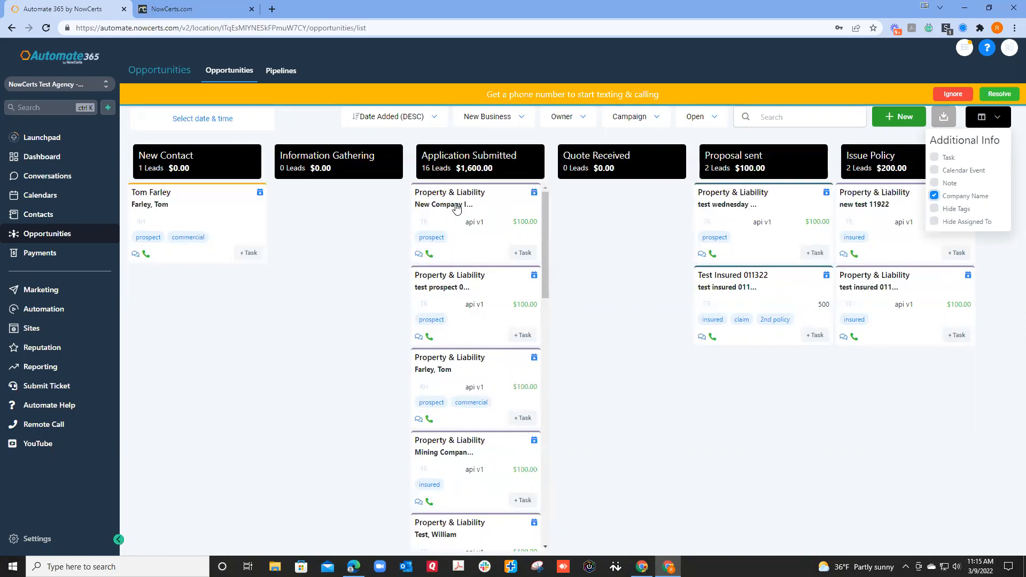
Open the Test Prospect 0307 contact record and view the business name in its general information
{"action": "left_click", "coordinate": [50, 221]}
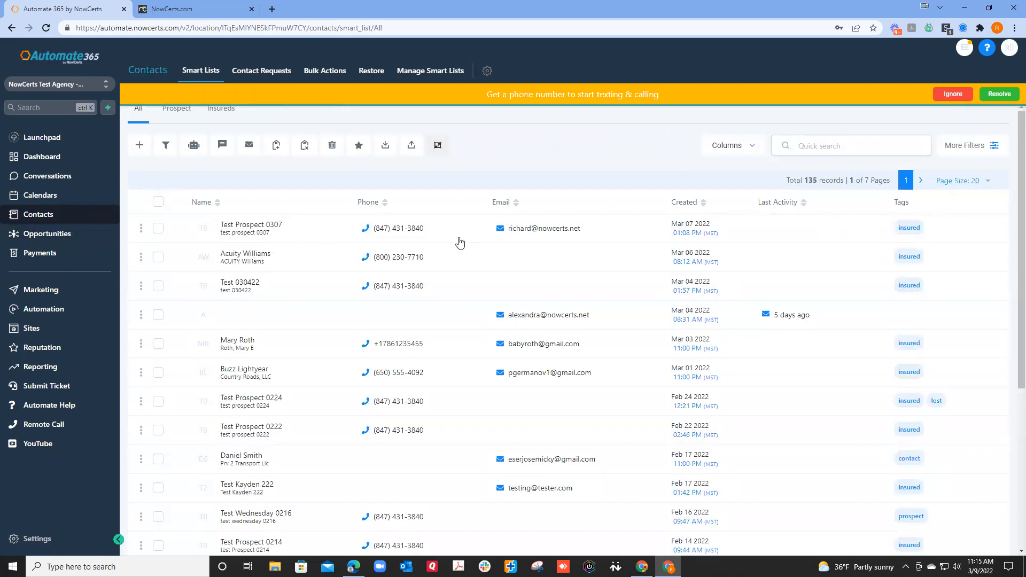
{"action": "left_click", "coordinate": [315, 235]}
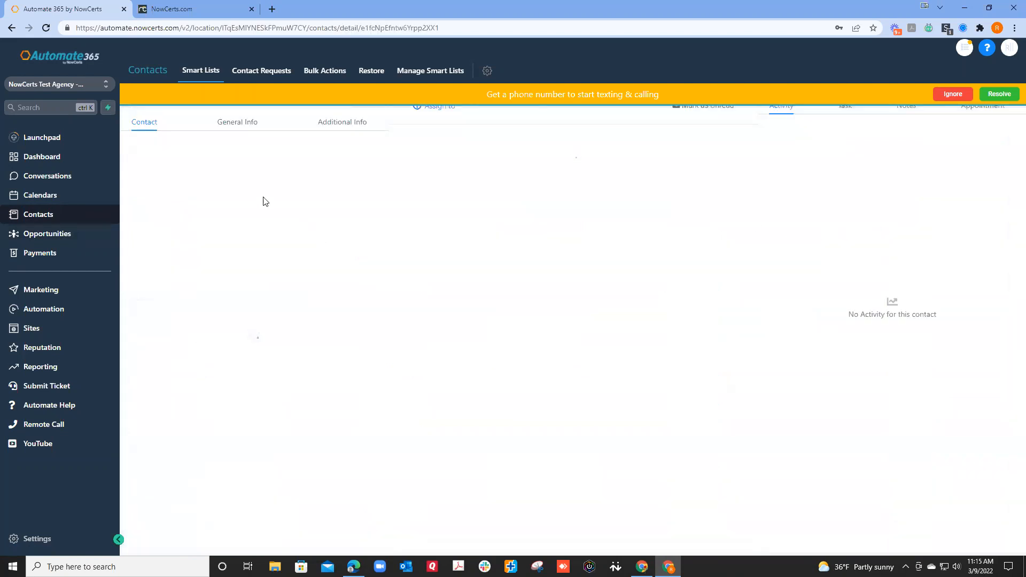
{"action": "scroll", "coordinate": [247, 147], "scroll_direction": "down", "scroll_amount": 2}
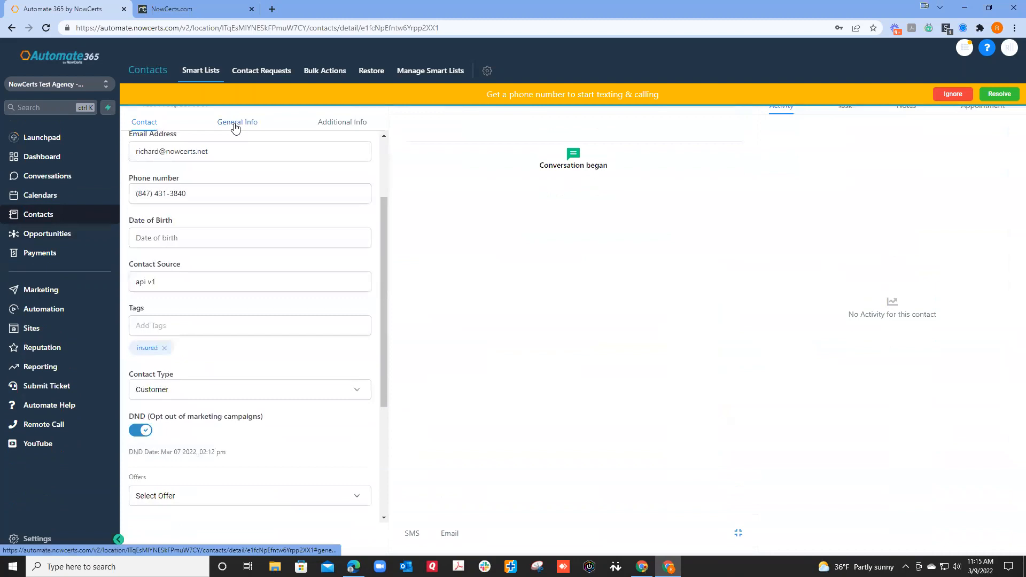
{"action": "left_click", "coordinate": [234, 124]}
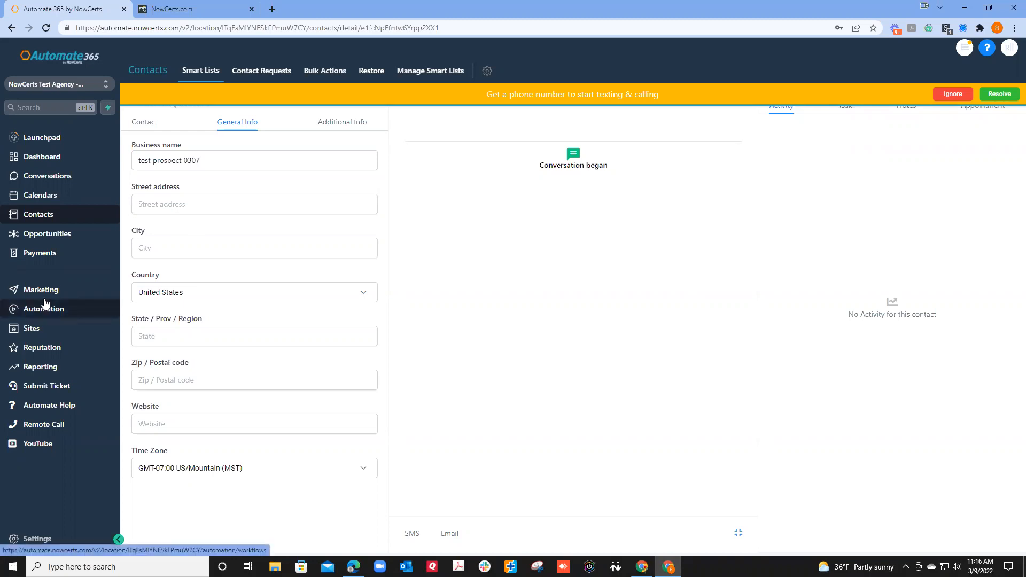
Open the survey builder under Sites to view the list of quote surveys
{"action": "left_click", "coordinate": [31, 328]}
{"action": "left_click", "coordinate": [327, 71]}
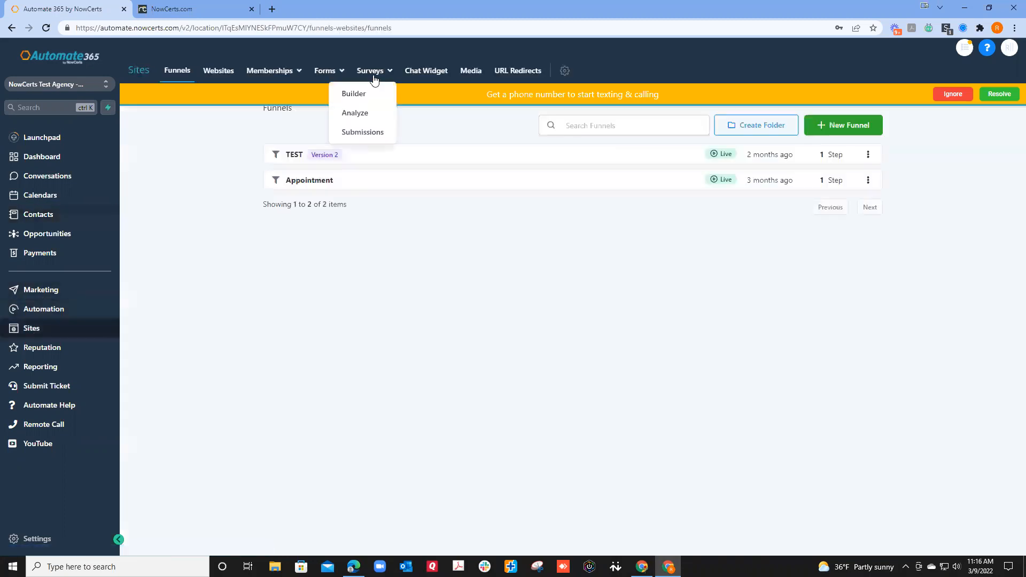
{"action": "left_click", "coordinate": [352, 95]}
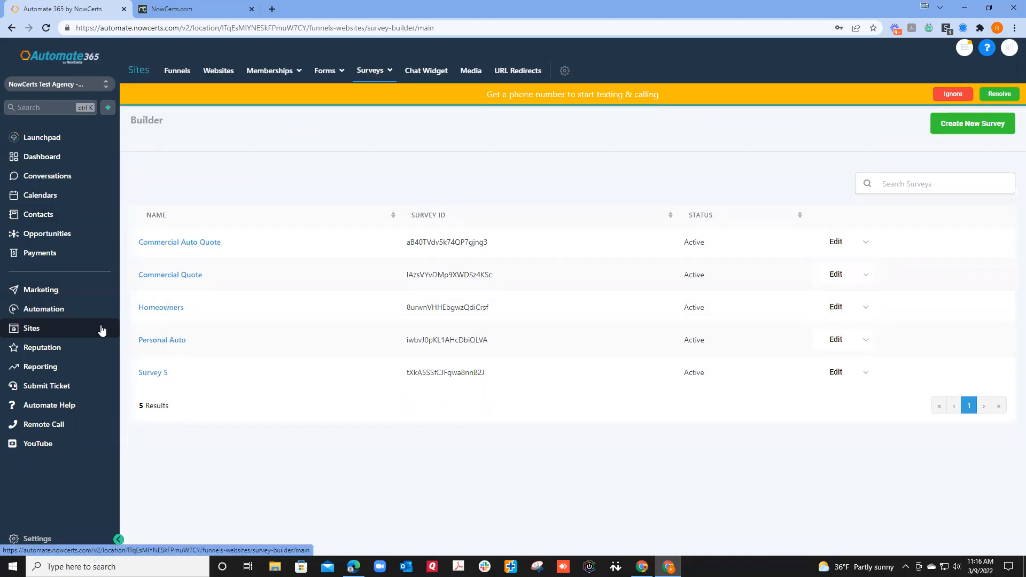
Find the Commercial Auto Quote Request workflow among the automation workflows and open it
{"action": "left_click", "coordinate": [45, 313]}
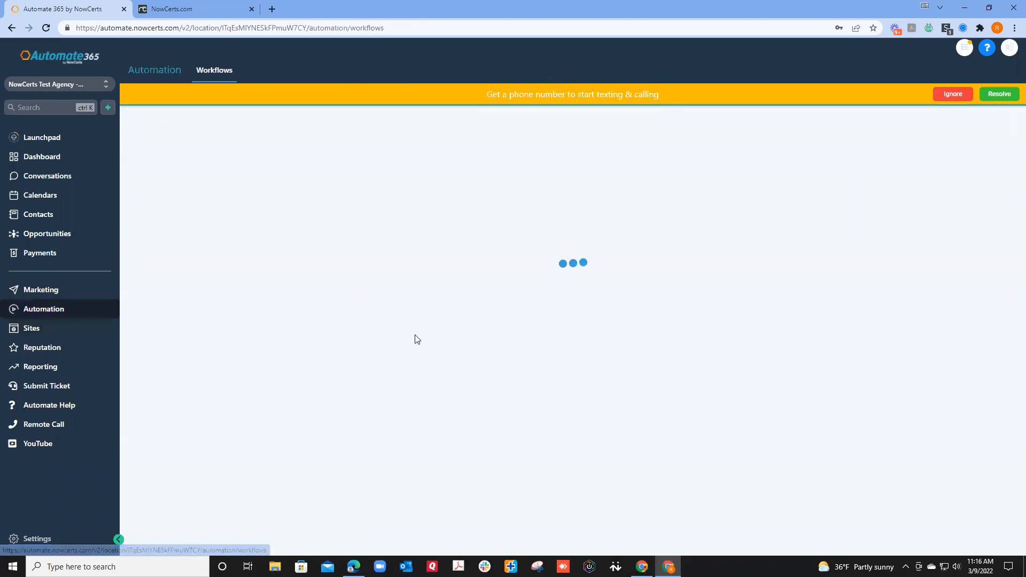
{"action": "scroll", "coordinate": [564, 447], "scroll_direction": "down", "scroll_amount": 2}
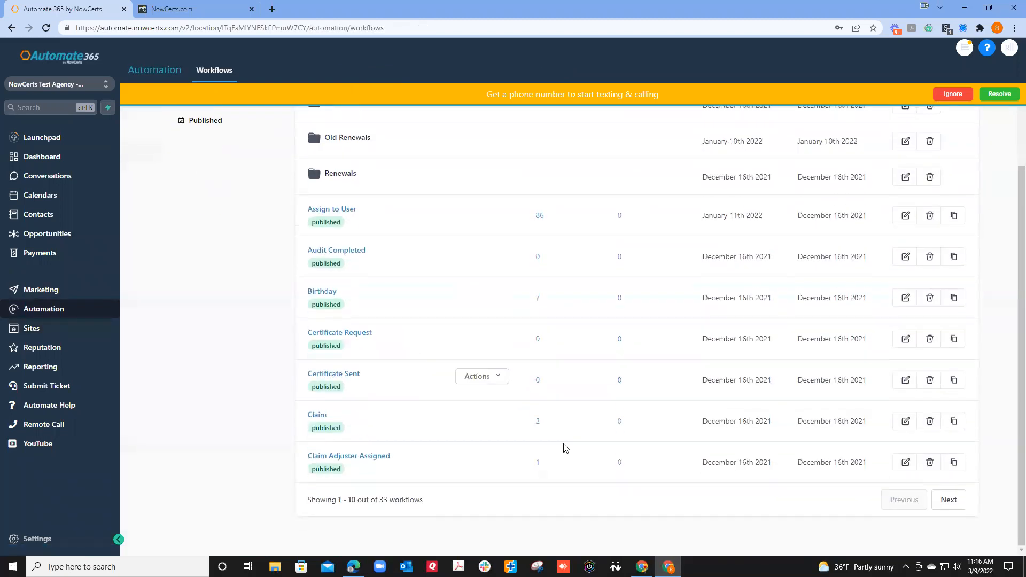
{"action": "left_click", "coordinate": [946, 499]}
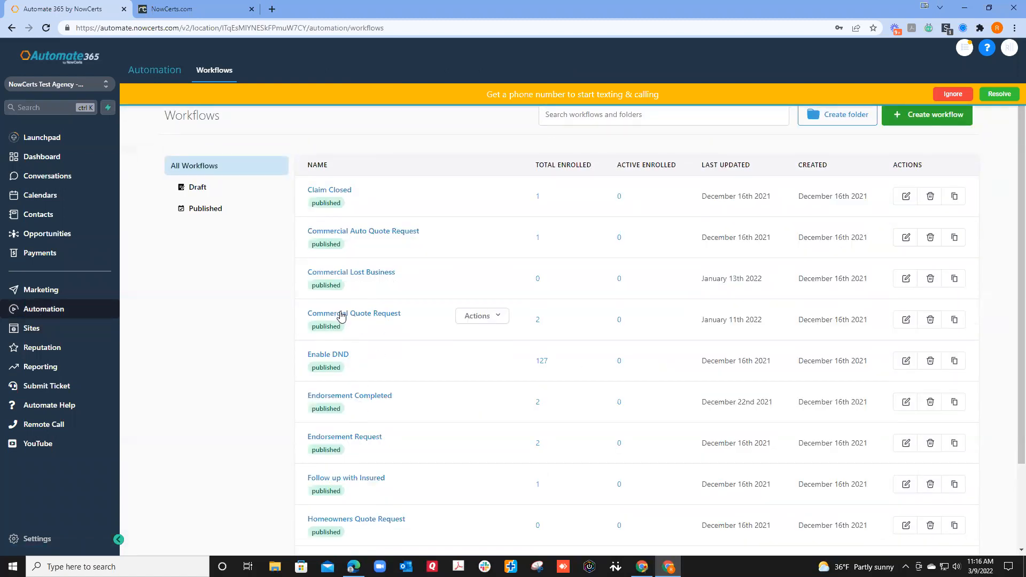
{"action": "left_click", "coordinate": [337, 235]}
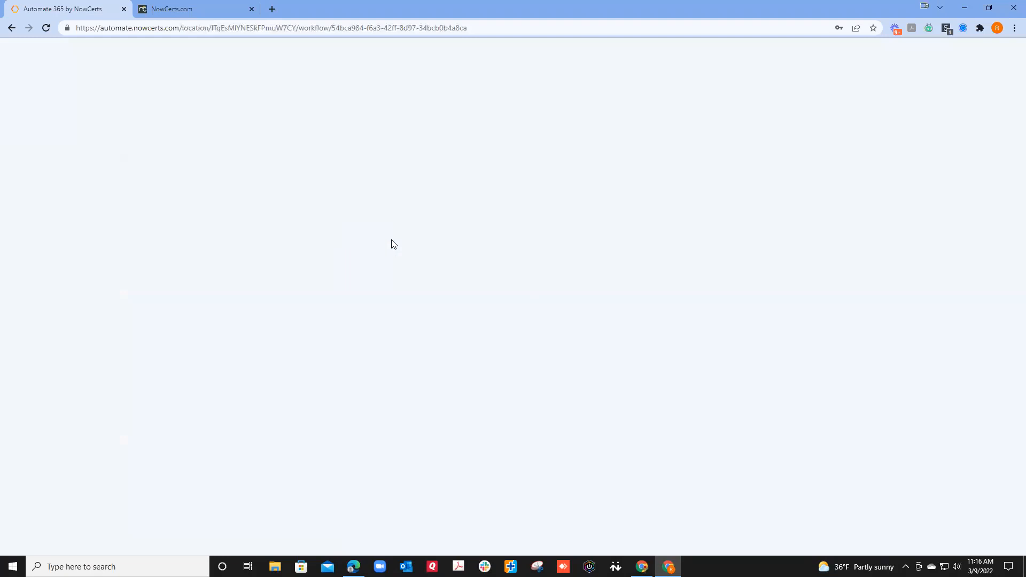
{"action": "scroll", "coordinate": [526, 374], "scroll_direction": "down", "scroll_amount": 1}
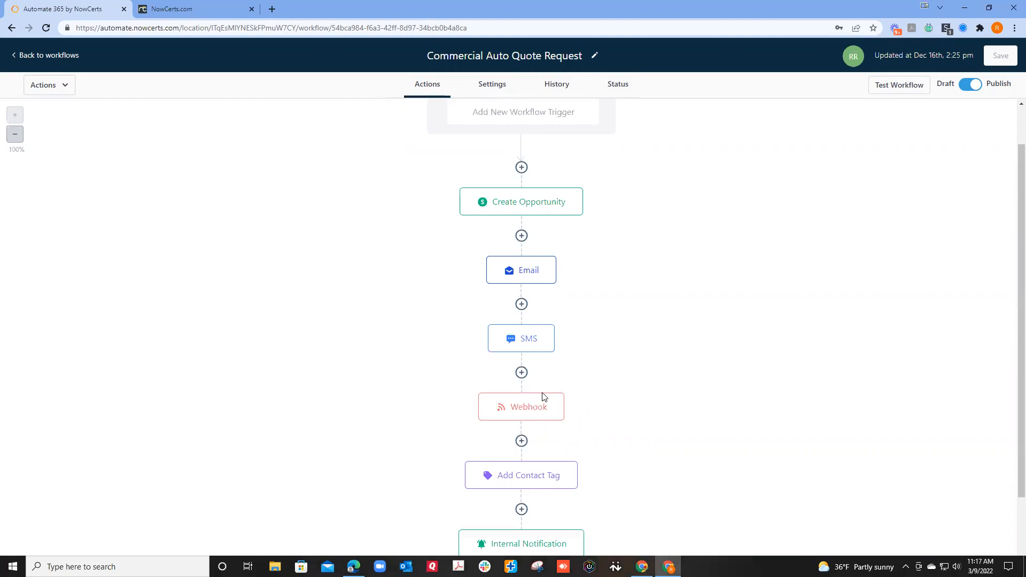
Try naming the Create Opportunity action's opportunity "Commercial Auto Quote", then leave the workflow and discard the unsaved changes
{"action": "left_click", "coordinate": [529, 205]}
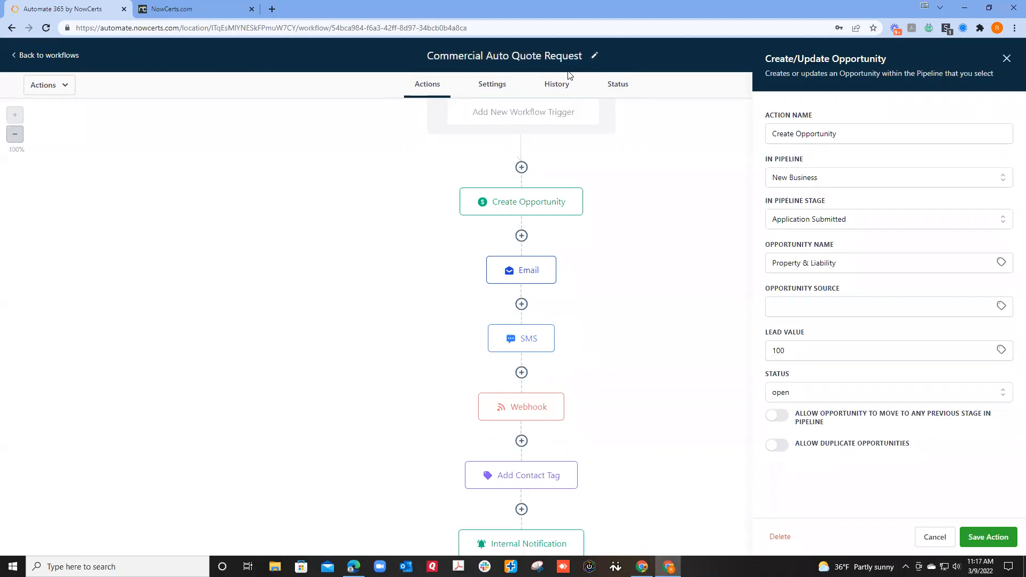
{"action": "triple_click", "coordinate": [811, 266]}
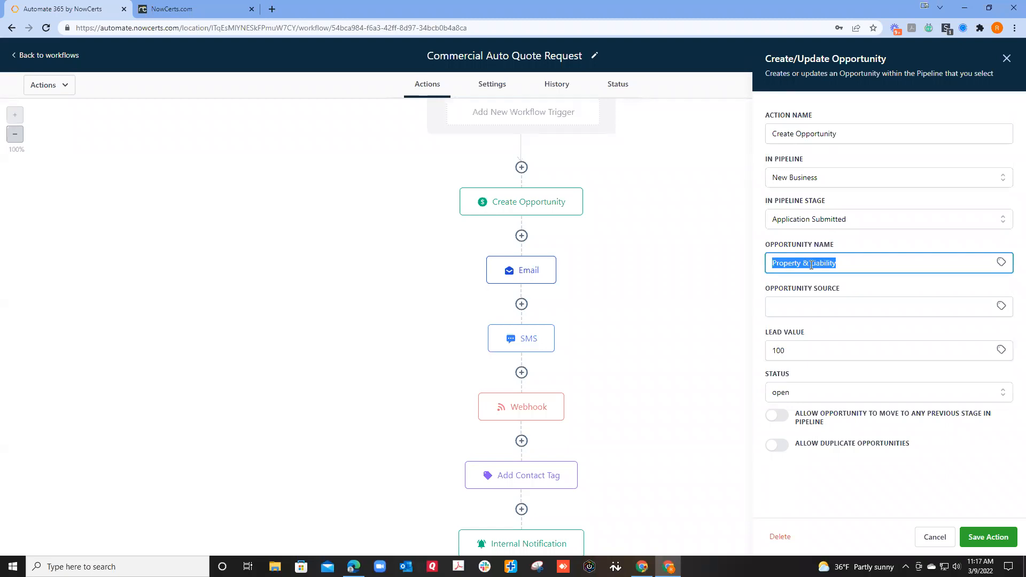
{"action": "type", "text": "Commercial Auto Quote"}
{"action": "left_click", "coordinate": [976, 538]}
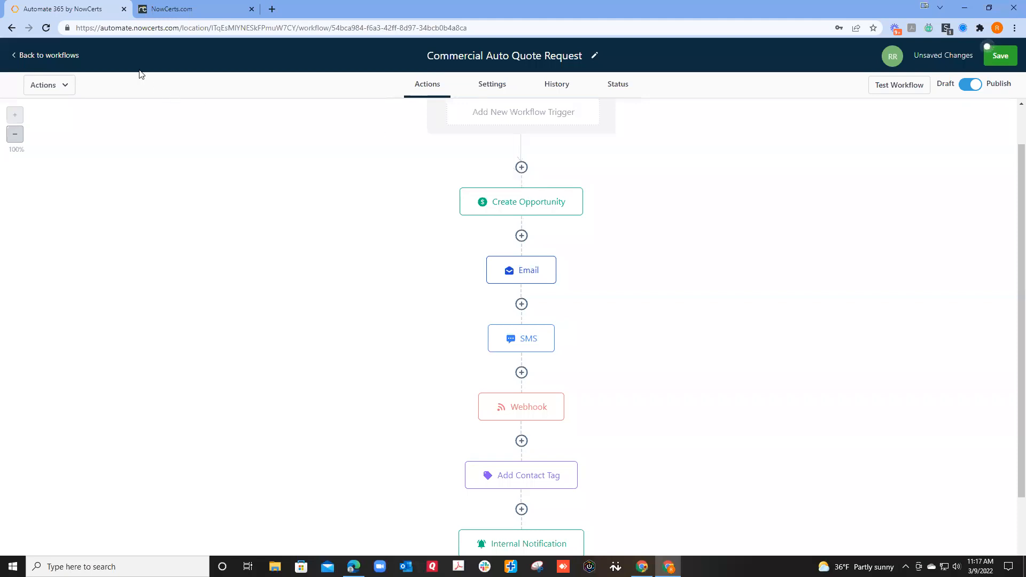
{"action": "left_click", "coordinate": [62, 55]}
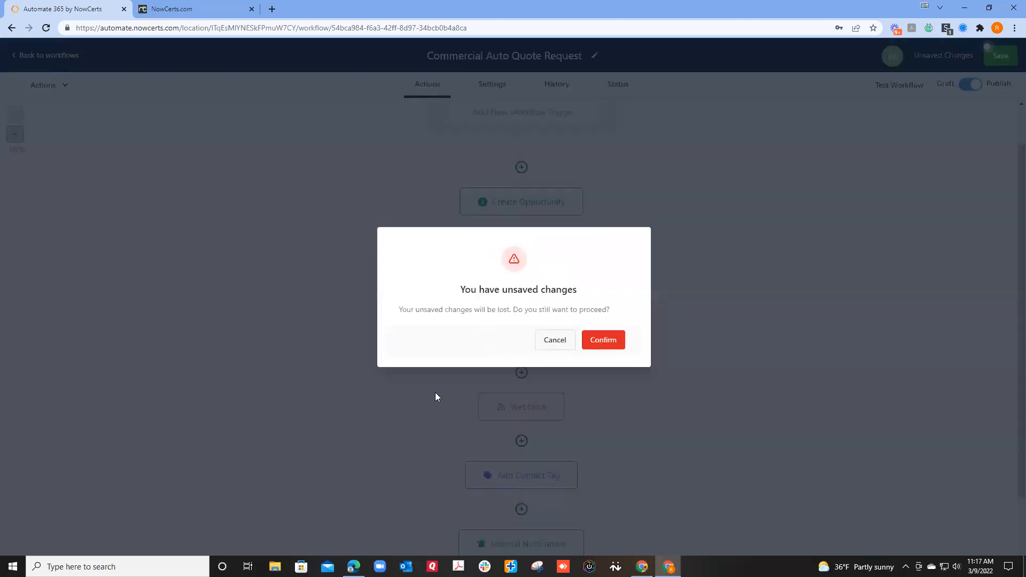
{"action": "left_click", "coordinate": [593, 340]}
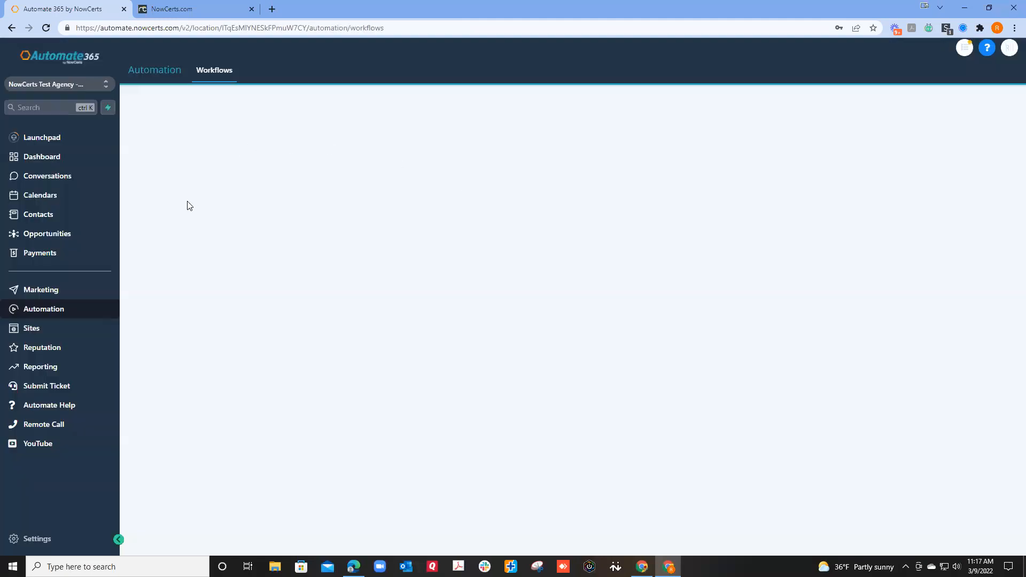
Reopen the Test Prospect 0307 contact record and look at its Opportunities section
{"action": "left_click", "coordinate": [32, 219]}
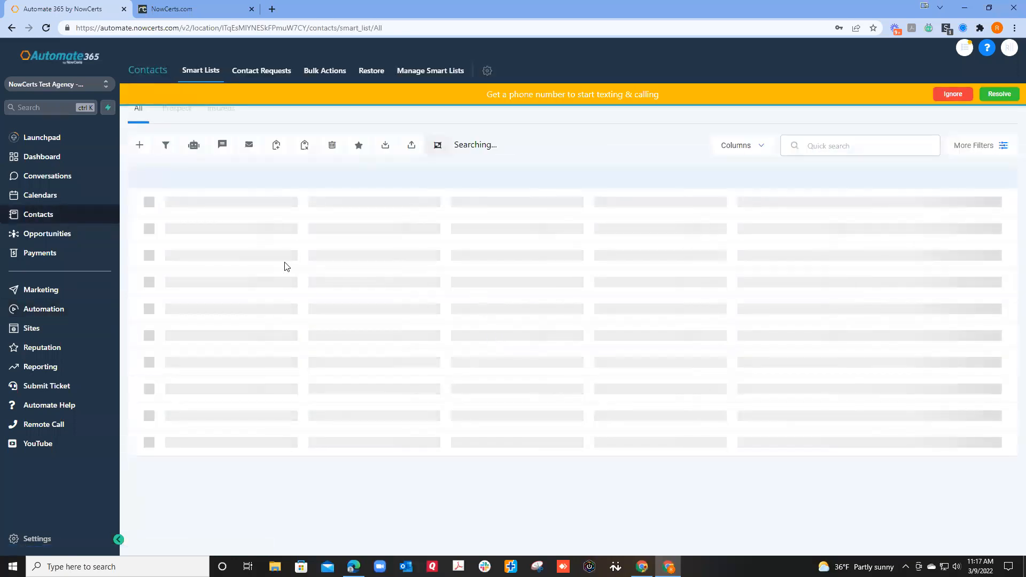
{"action": "left_click", "coordinate": [287, 231]}
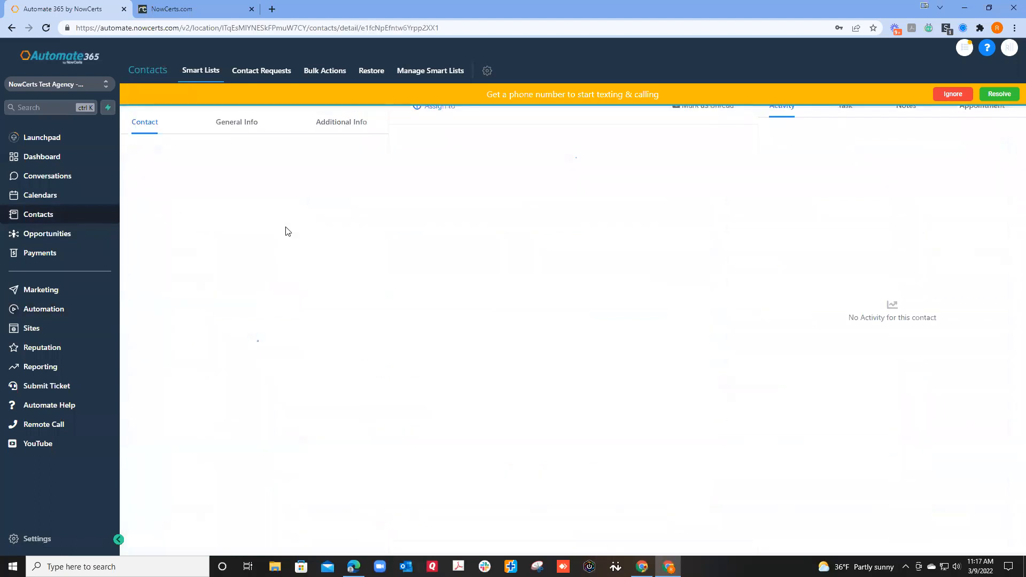
{"action": "scroll", "coordinate": [249, 321], "scroll_direction": "down", "scroll_amount": 4}
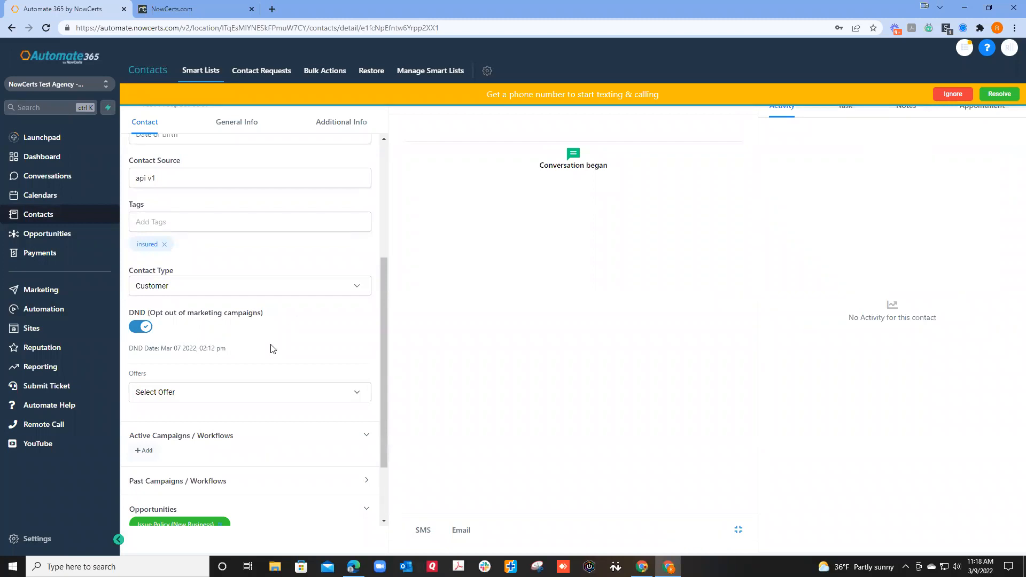
{"action": "scroll", "coordinate": [273, 349], "scroll_direction": "down", "scroll_amount": 2}
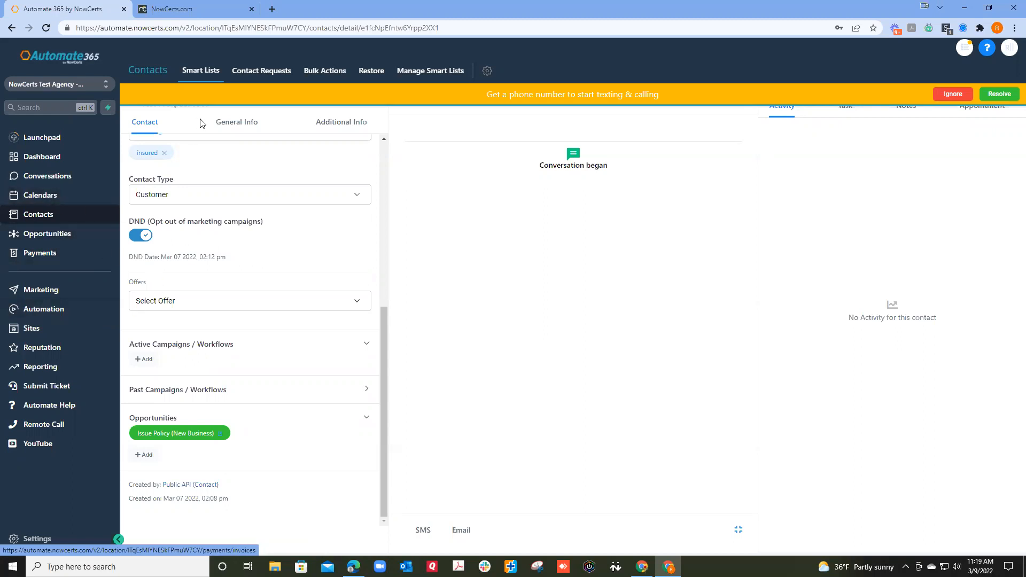
Return to the opportunities board and show the additional info options for the cards
{"action": "left_click", "coordinate": [62, 234]}
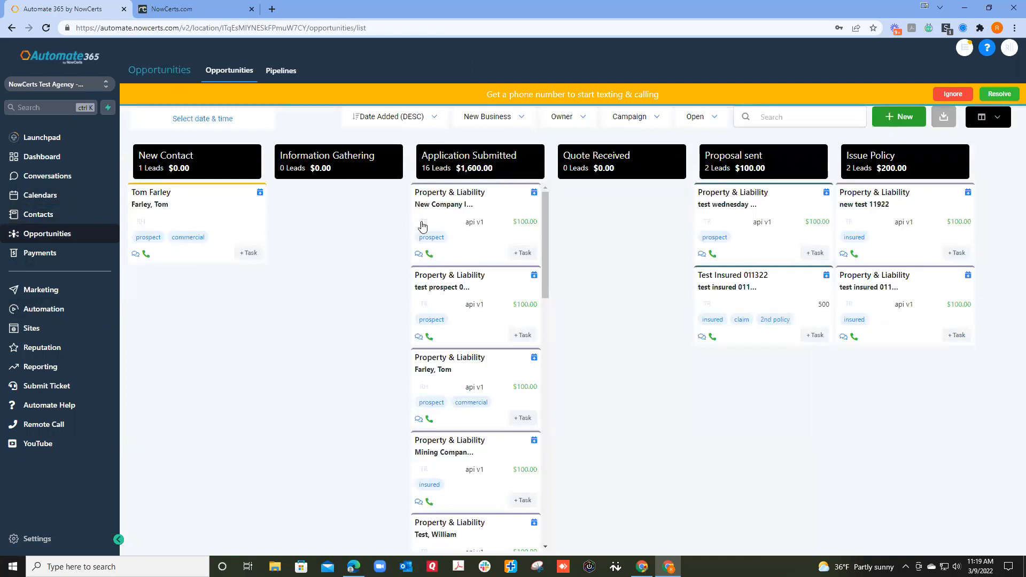
{"action": "left_click", "coordinate": [996, 118]}
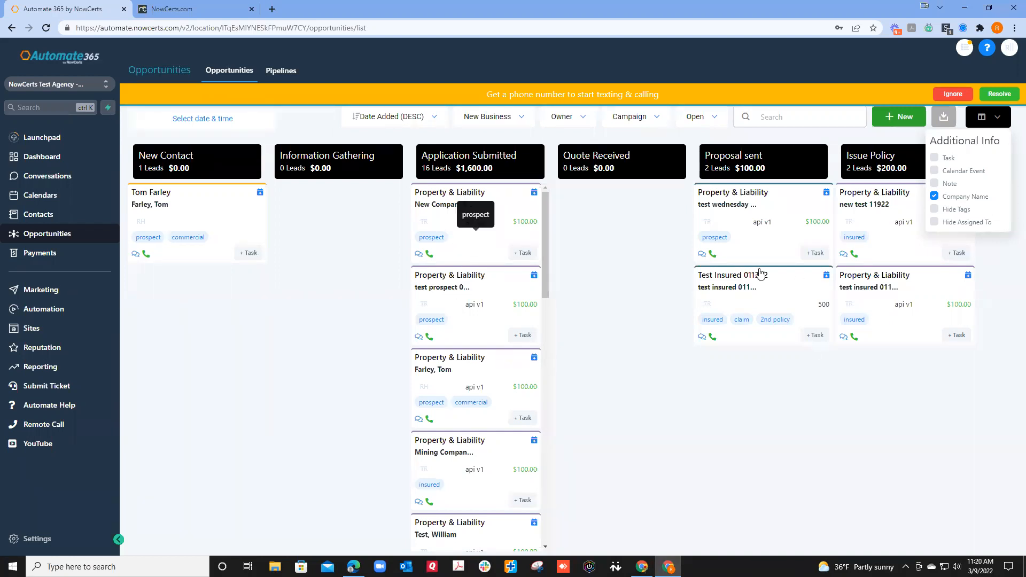
Turn on the Note and Task additional info for the opportunity cards
{"action": "left_click", "coordinate": [934, 184]}
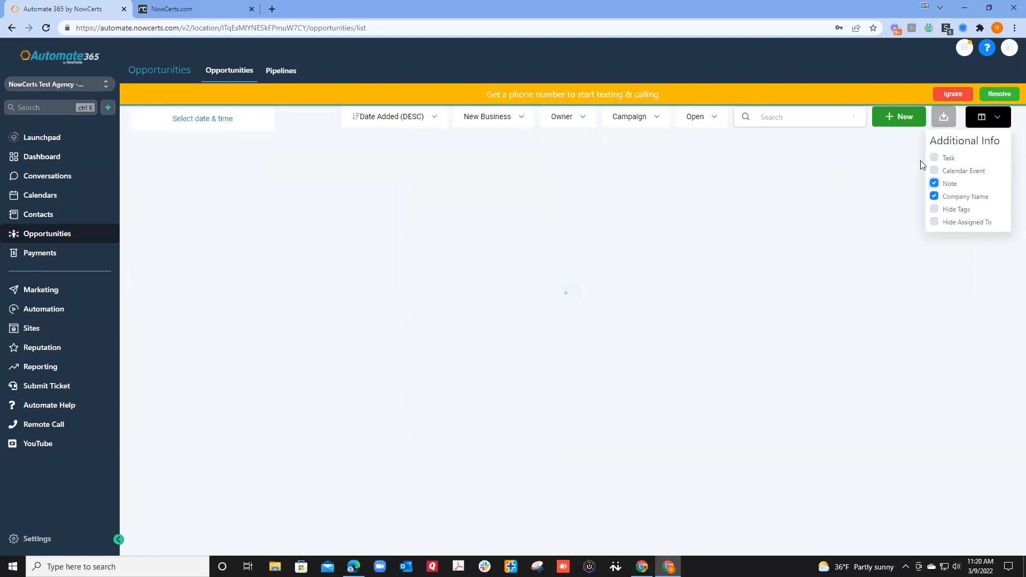
{"action": "left_click", "coordinate": [934, 158]}
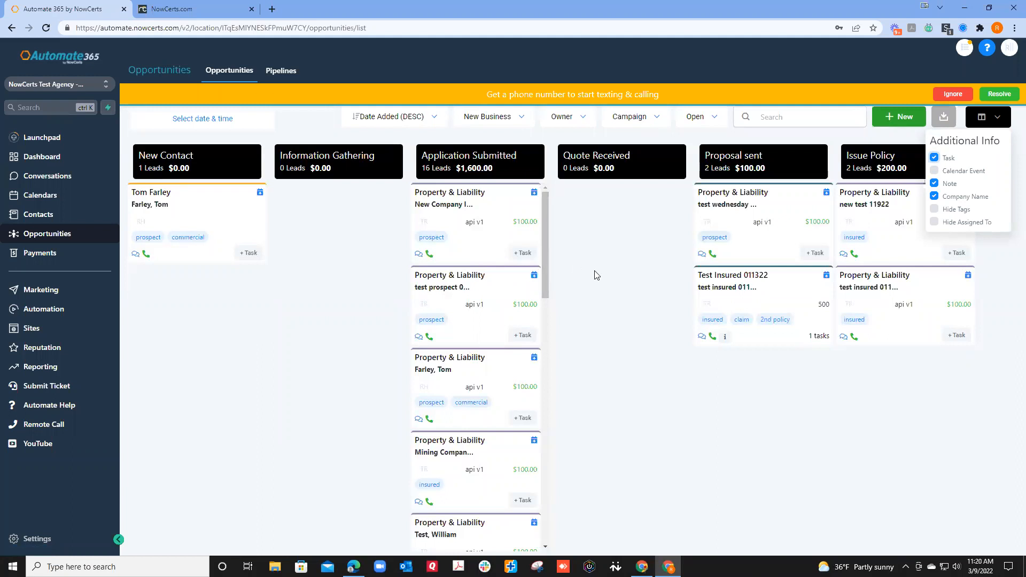
{"action": "mouse_move", "coordinate": [725, 340]}
Open the first Property & Liability opportunity in the Application Submitted stage and review its contact and opportunity details
{"action": "left_click", "coordinate": [487, 250]}
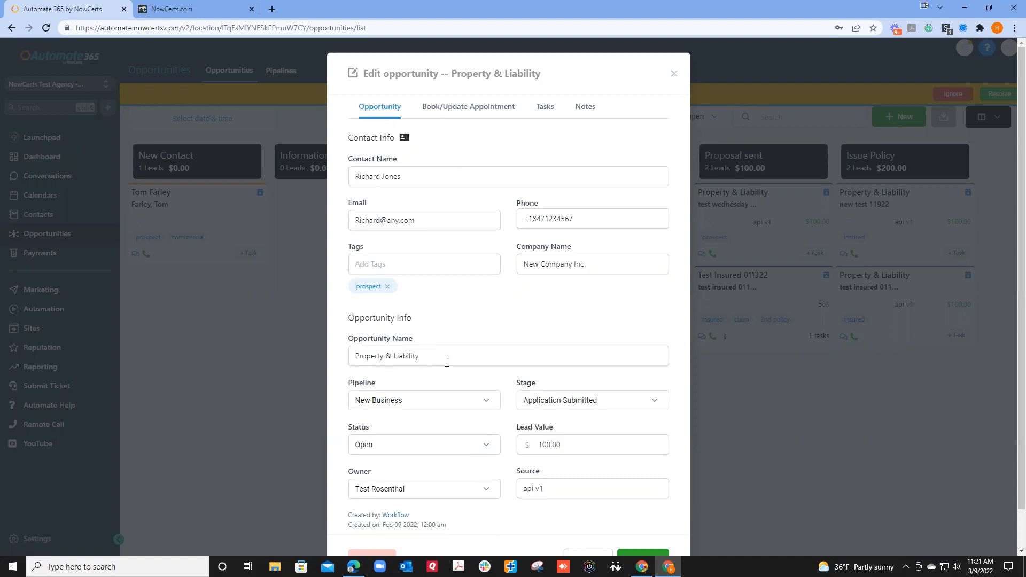
{"action": "scroll", "coordinate": [443, 362], "scroll_direction": "down", "scroll_amount": 1}
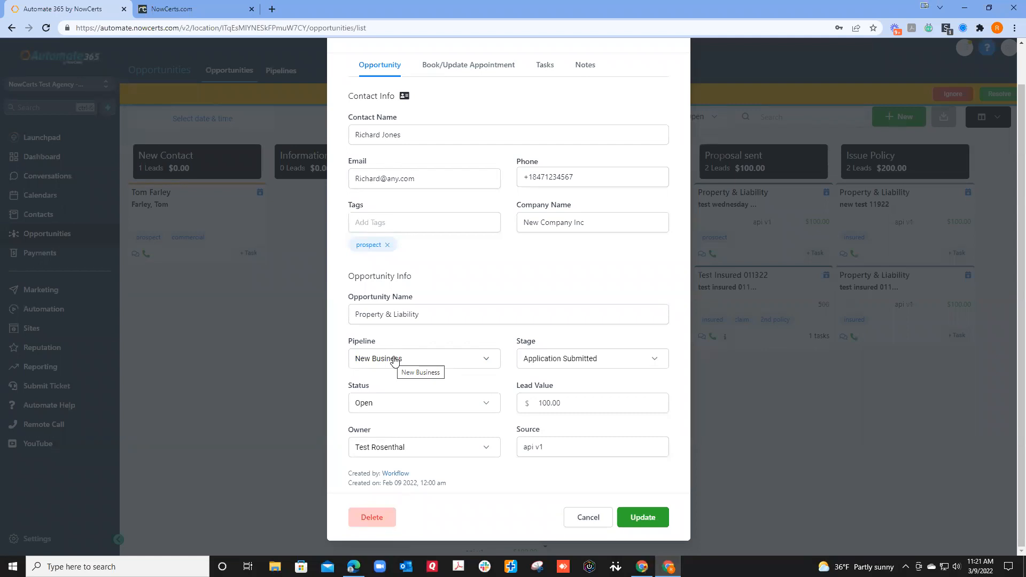
{"action": "scroll", "coordinate": [395, 361], "scroll_direction": "up", "scroll_amount": 1}
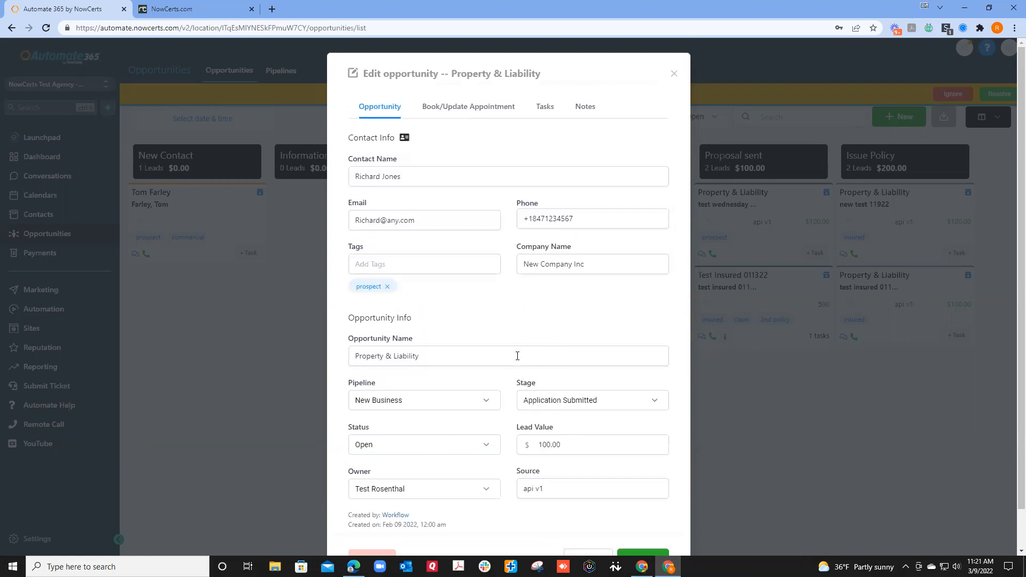
{"action": "scroll", "coordinate": [529, 426], "scroll_direction": "down", "scroll_amount": 1}
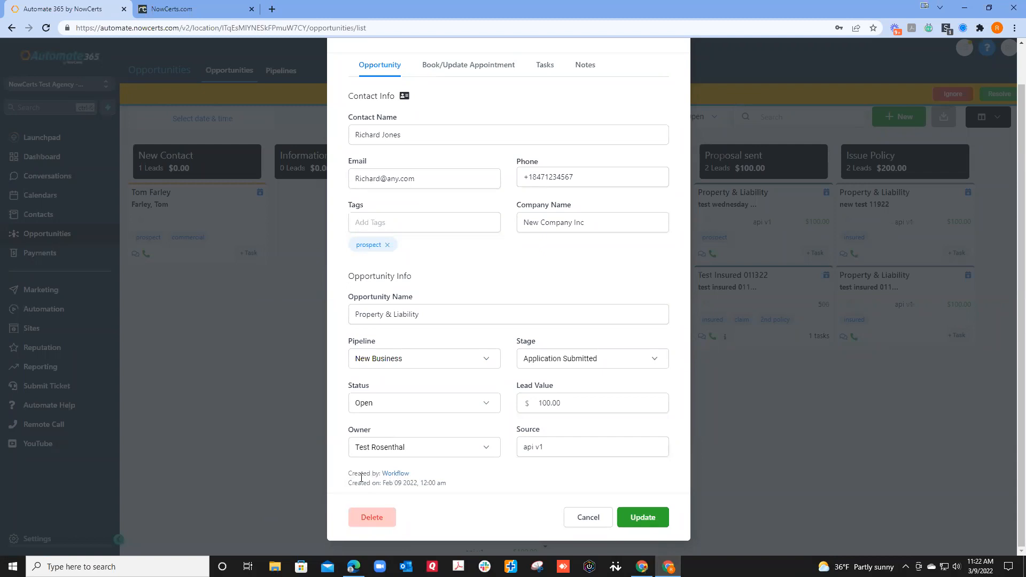
Open the workflow that created the opportunity, examine its action history, and return to the workflow list
{"action": "left_click", "coordinate": [394, 474]}
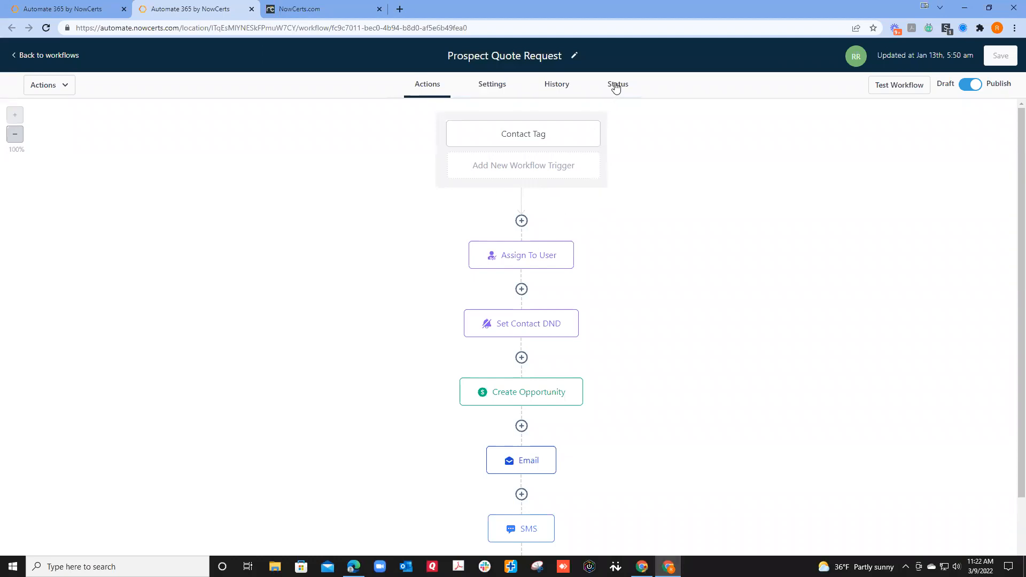
{"action": "left_click", "coordinate": [556, 85]}
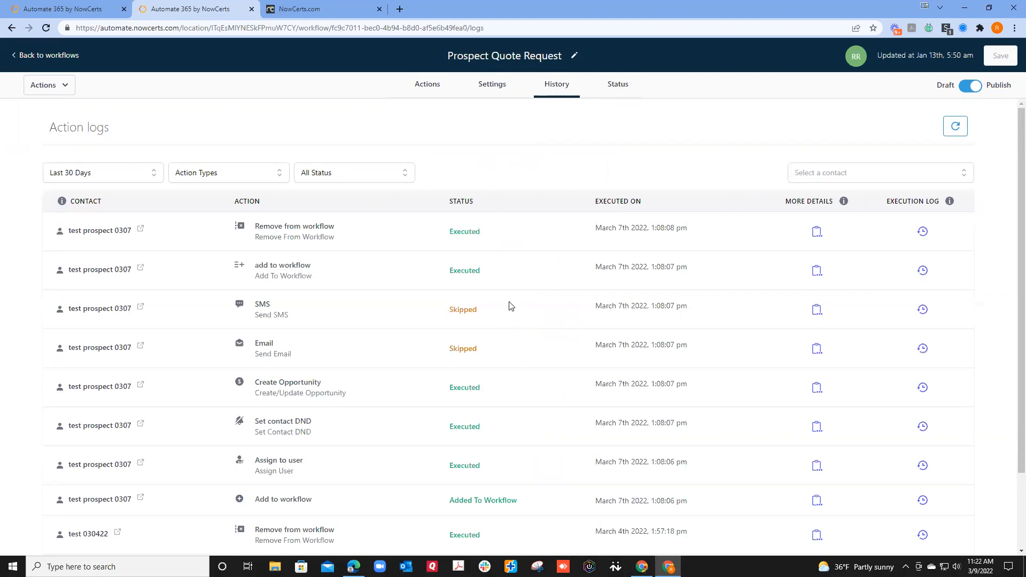
{"action": "left_click", "coordinate": [59, 57]}
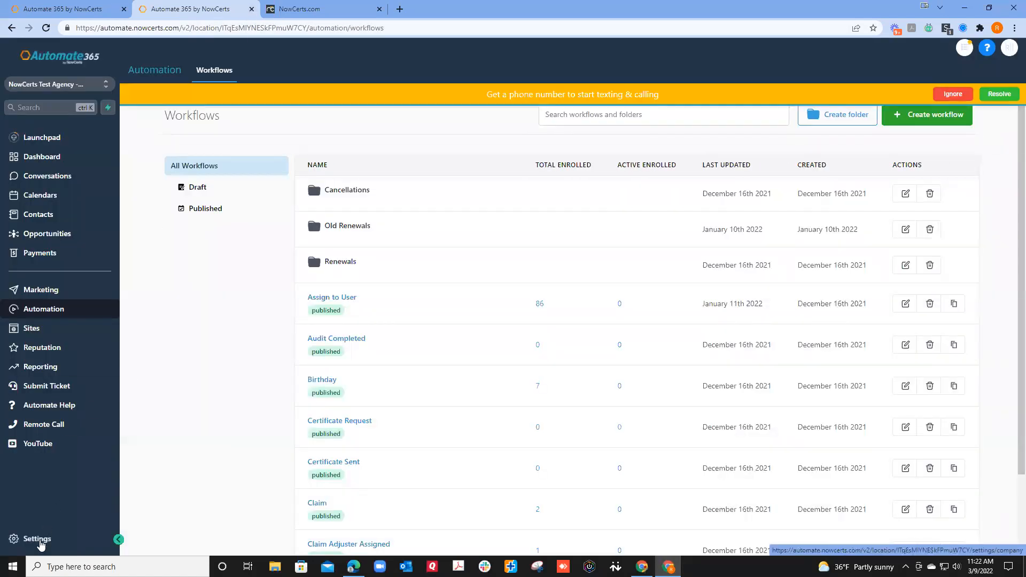
Open the audit logs in the settings and look through the module filter options without changing the filter
{"action": "left_click", "coordinate": [41, 543]}
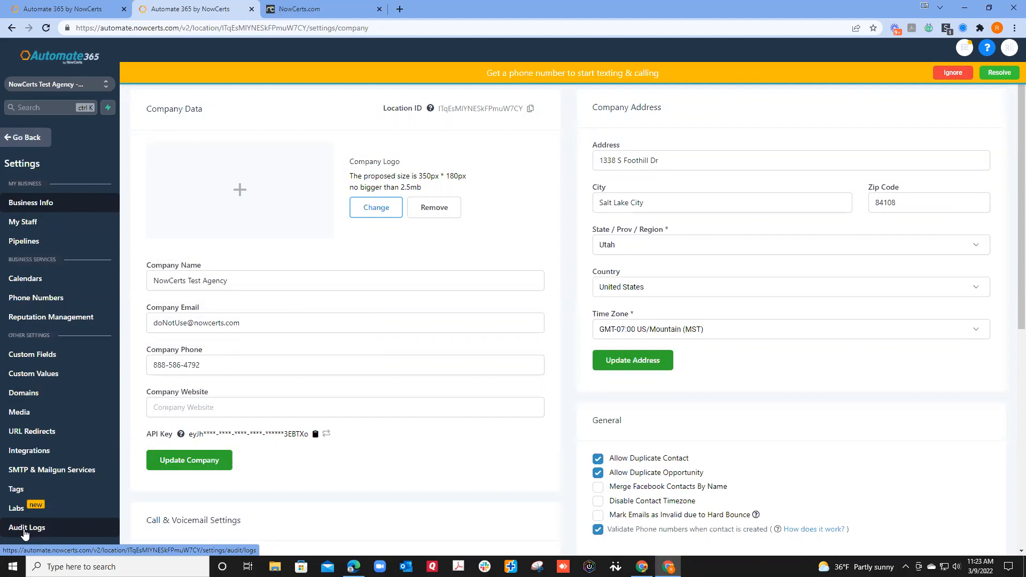
{"action": "left_click", "coordinate": [24, 529]}
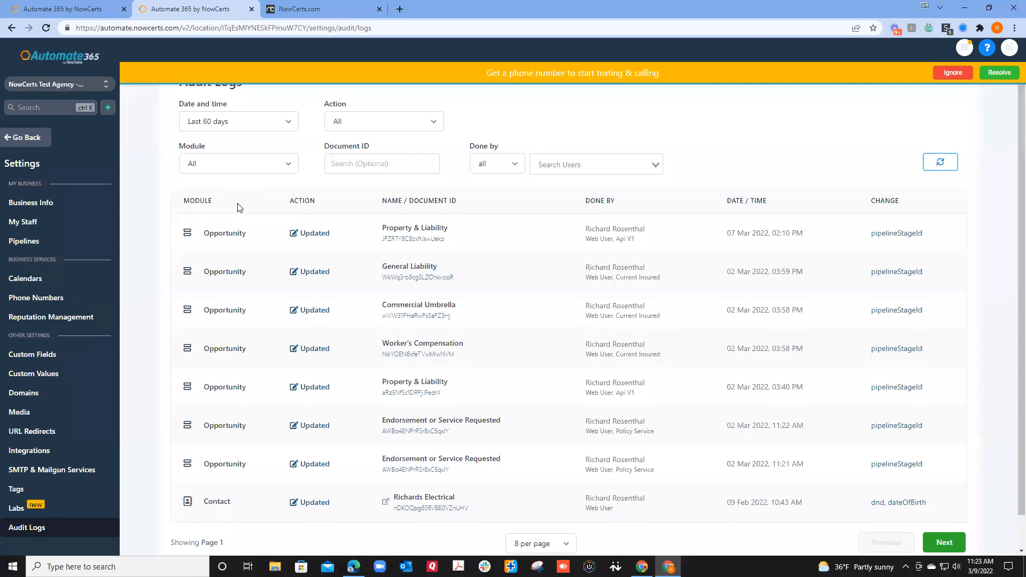
{"action": "left_click", "coordinate": [212, 166]}
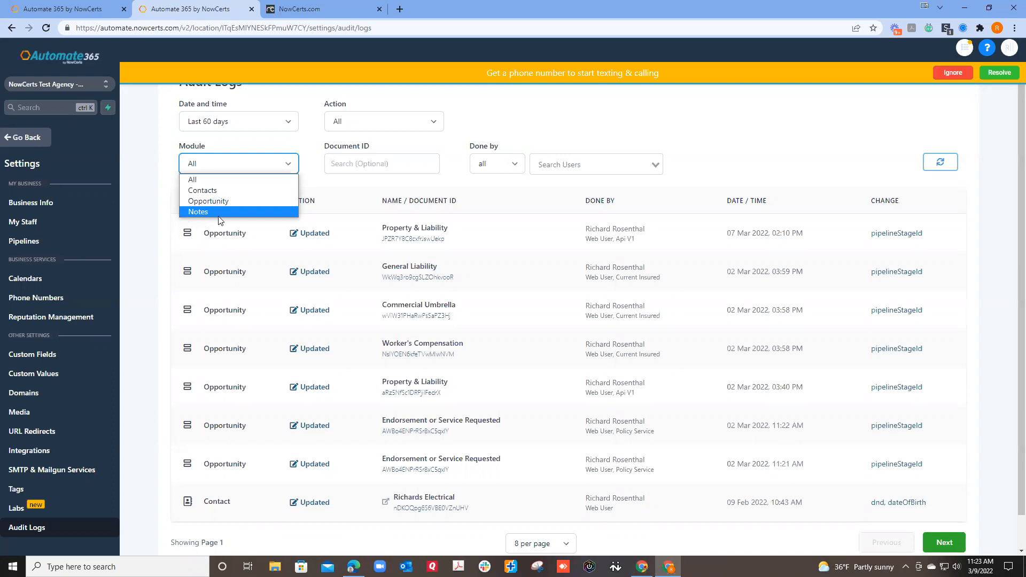
{"action": "left_click", "coordinate": [344, 191]}
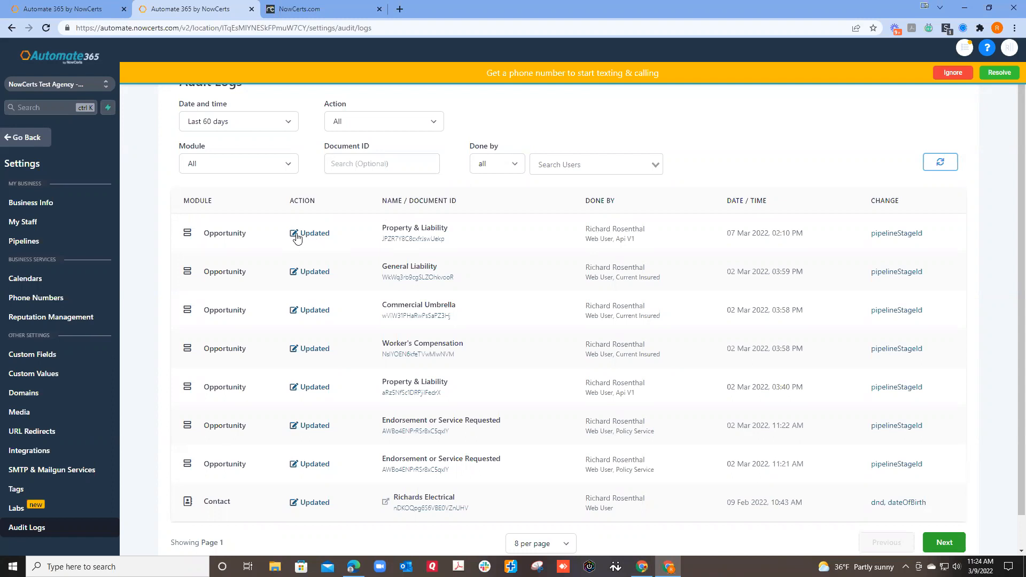
Inspect the updated fields of the most recent Property & Liability opportunity change in the audit log, then close the details
{"action": "left_click", "coordinate": [885, 235]}
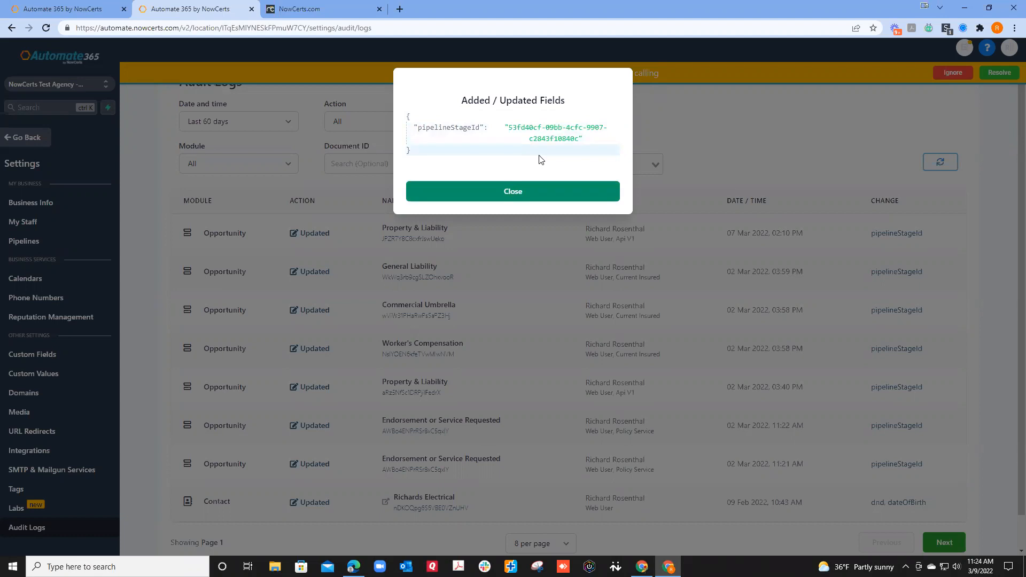
{"action": "left_click", "coordinate": [529, 193]}
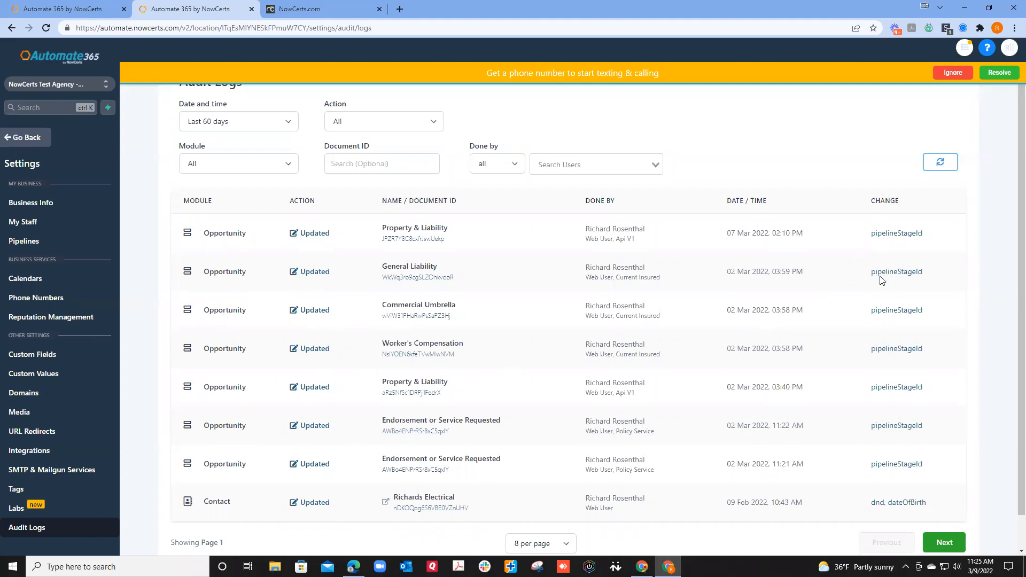
{"action": "left_click", "coordinate": [896, 318]}
{"action": "left_click", "coordinate": [24, 140]}
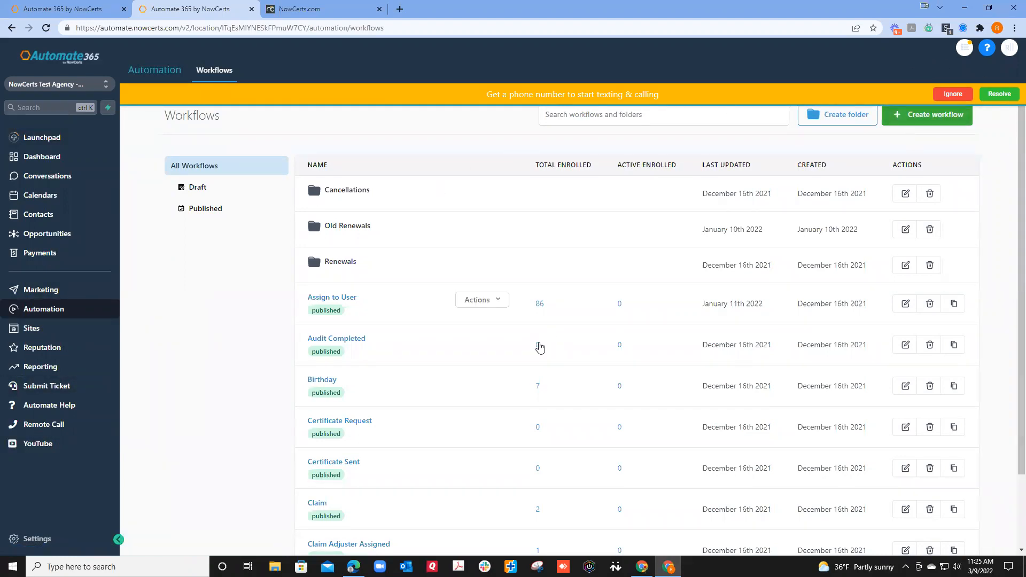
{"action": "scroll", "coordinate": [650, 434], "scroll_direction": "down", "scroll_amount": 2}
{"action": "left_click", "coordinate": [947, 500]}
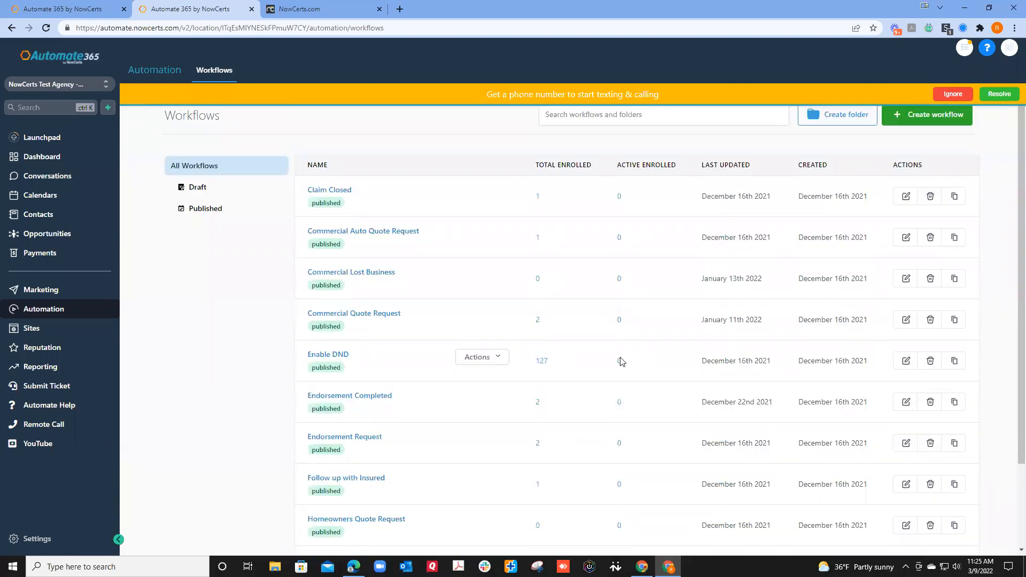
{"action": "scroll", "coordinate": [940, 512], "scroll_direction": "down", "scroll_amount": 2}
{"action": "left_click", "coordinate": [942, 502]}
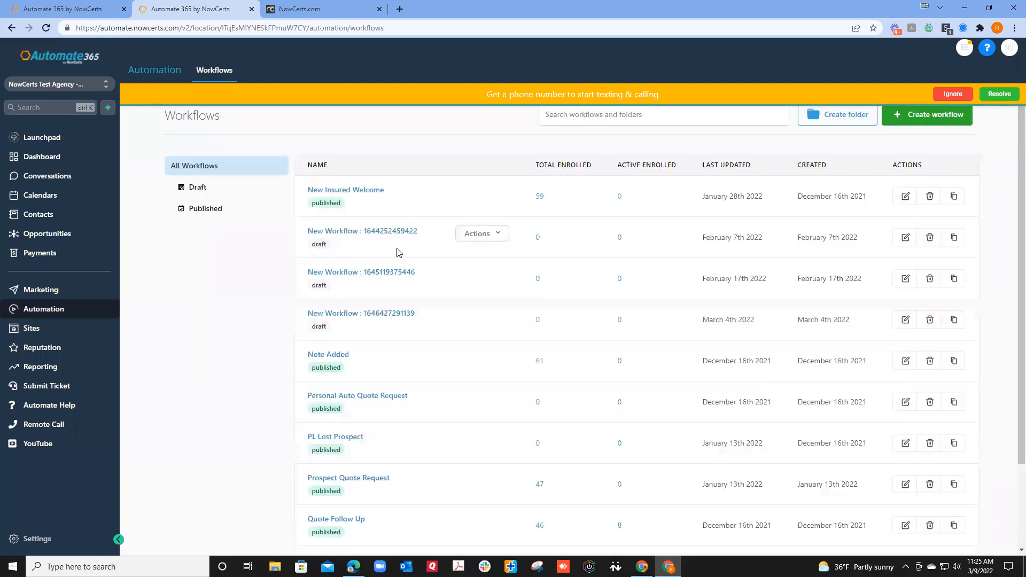
{"action": "left_click", "coordinate": [371, 233]}
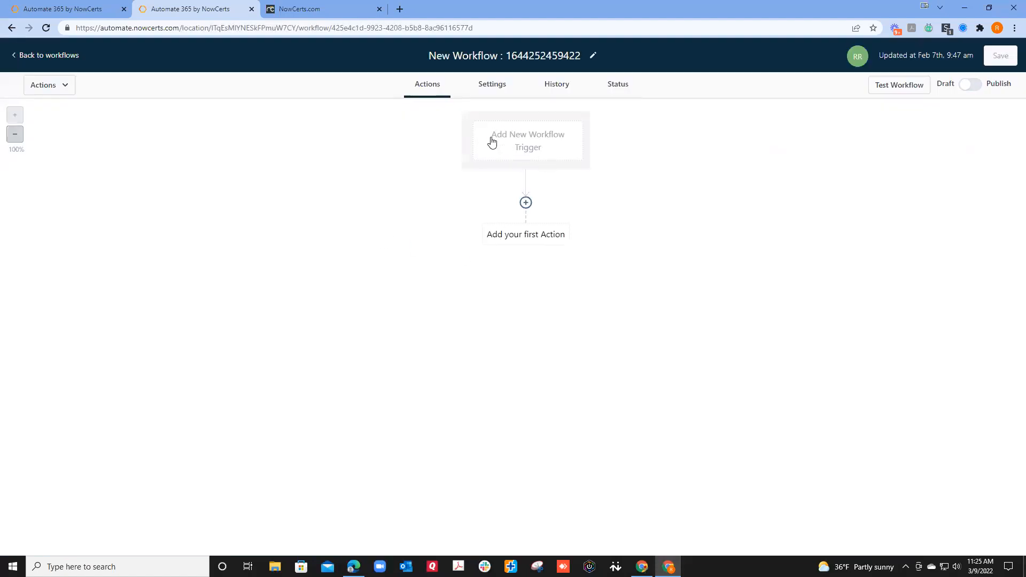
Start a new workflow trigger of the type "Pipeline stage changed"
{"action": "left_click", "coordinate": [540, 153]}
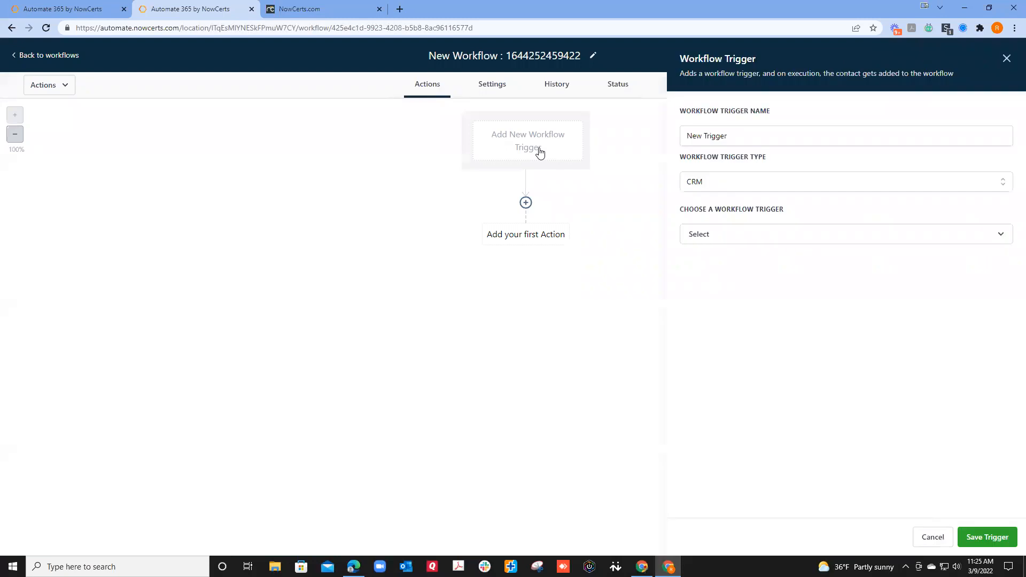
{"action": "left_click", "coordinate": [701, 239]}
{"action": "scroll", "coordinate": [719, 315], "scroll_direction": "down", "scroll_amount": 3}
{"action": "scroll", "coordinate": [721, 334], "scroll_direction": "down", "scroll_amount": 5}
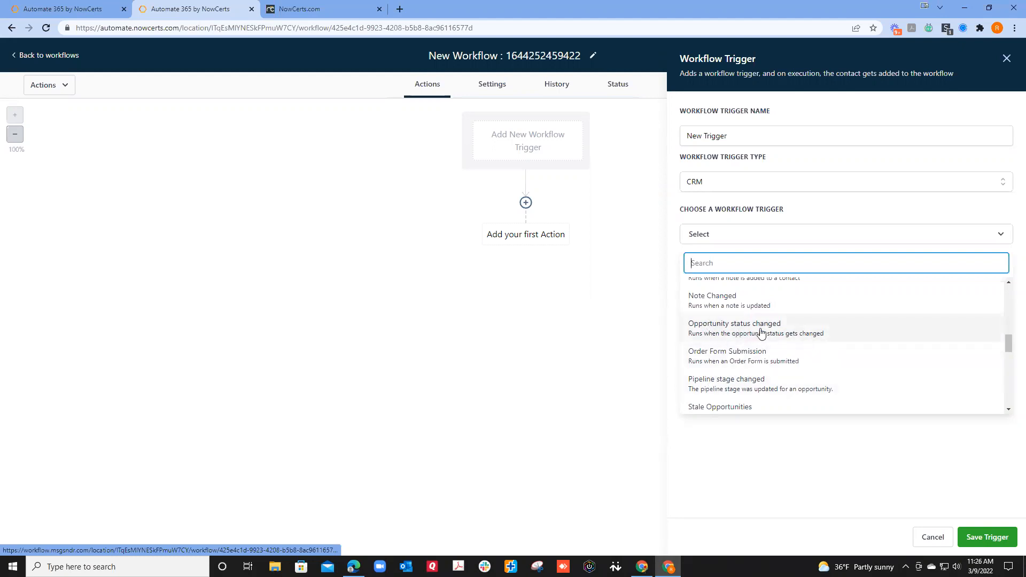
{"action": "left_click", "coordinate": [711, 384]}
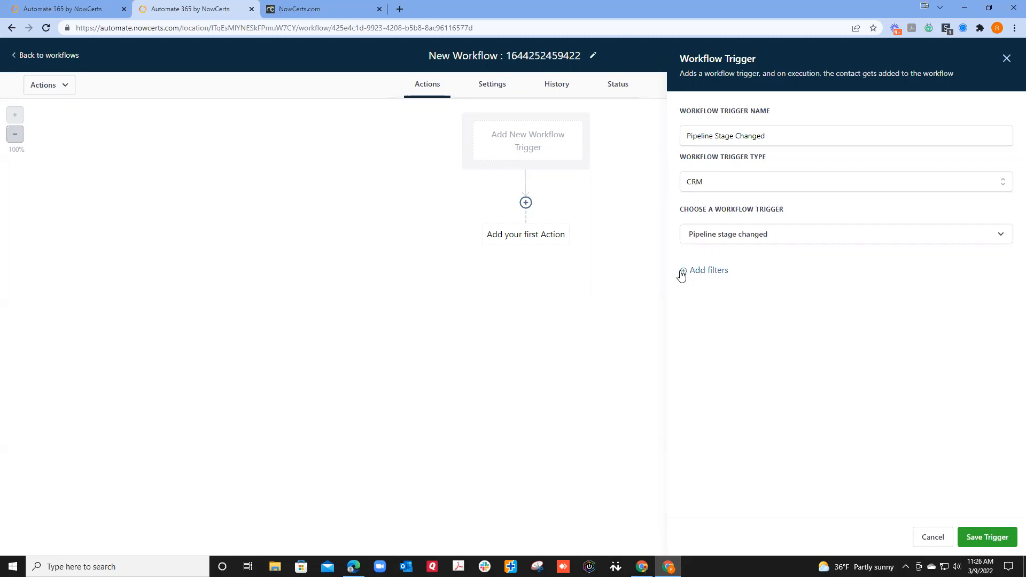
Add an "In pipeline" filter to the trigger and set it to New Business
{"action": "left_click", "coordinate": [683, 274]}
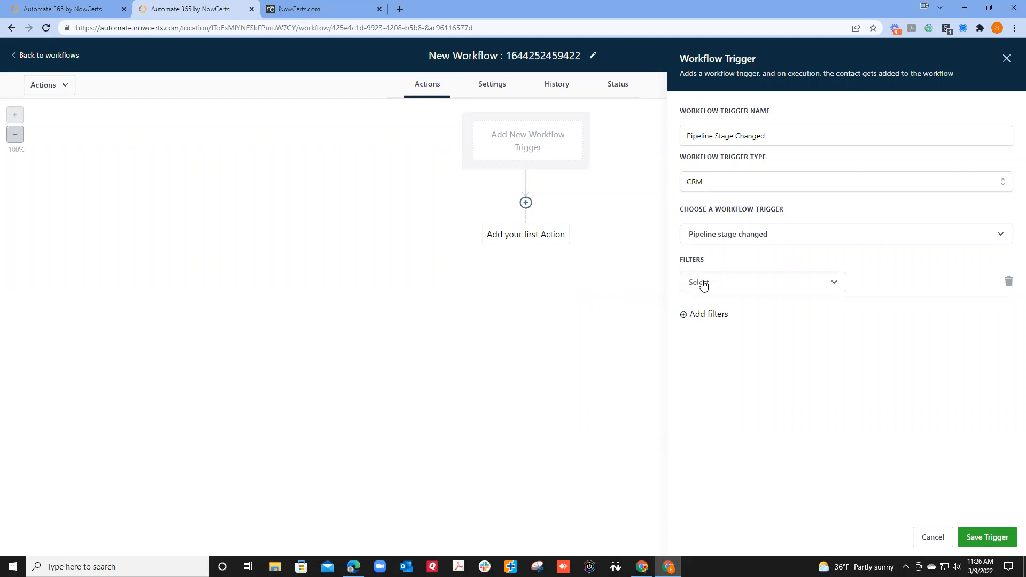
{"action": "left_click", "coordinate": [704, 284]}
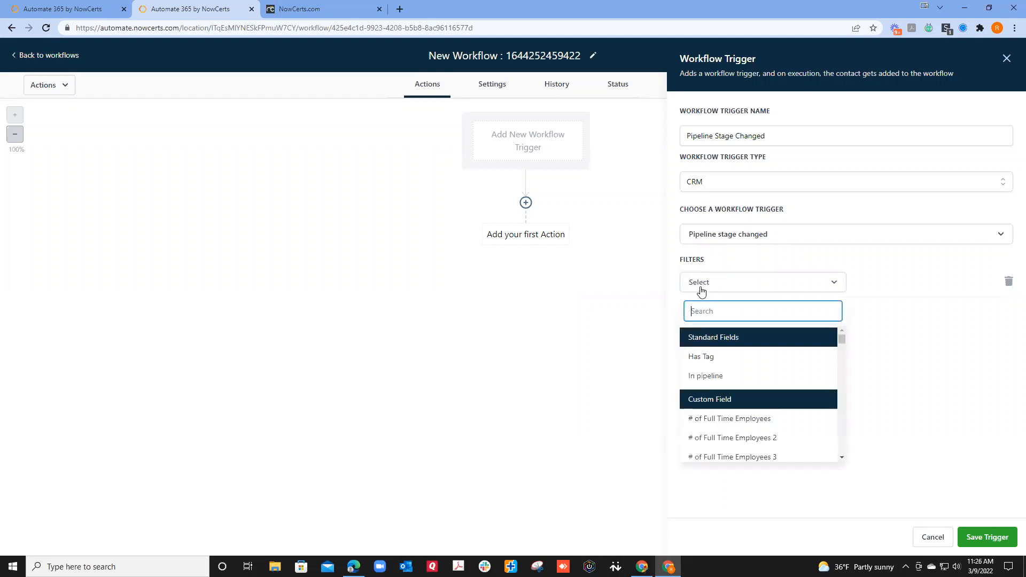
{"action": "left_click", "coordinate": [697, 377]}
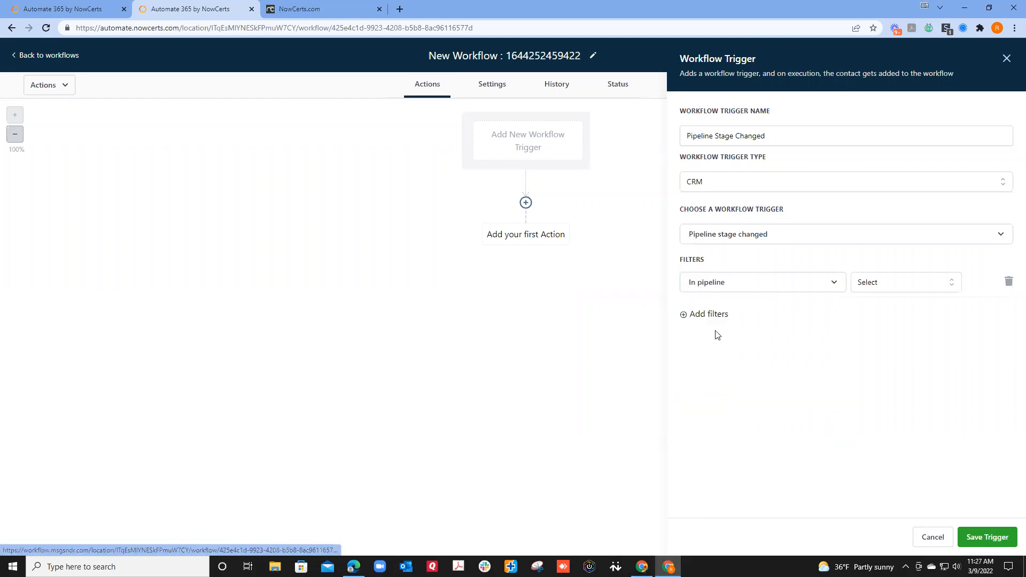
{"action": "left_click", "coordinate": [897, 290]}
{"action": "scroll", "coordinate": [881, 391], "scroll_direction": "down", "scroll_amount": 1}
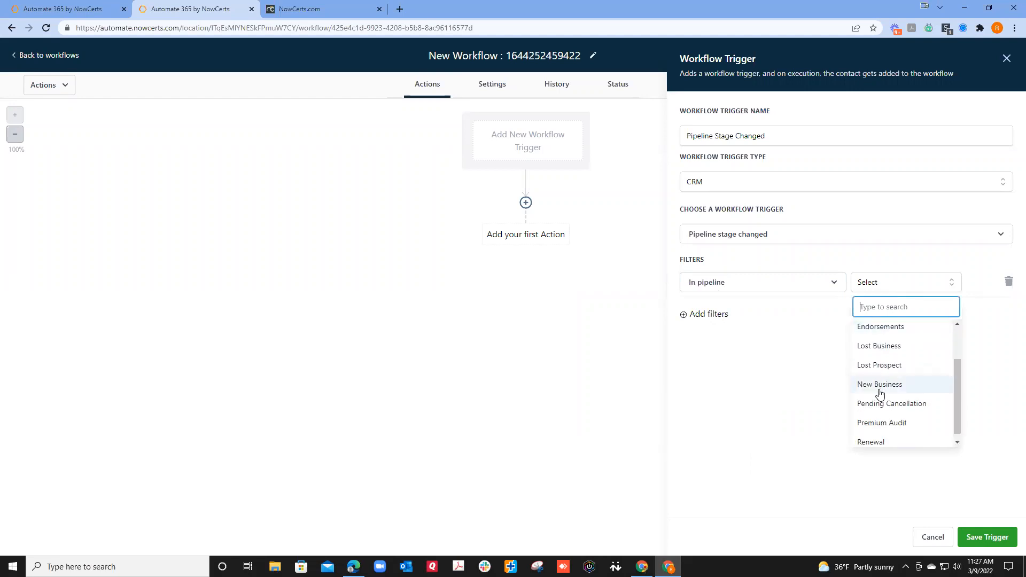
{"action": "left_click", "coordinate": [880, 387]}
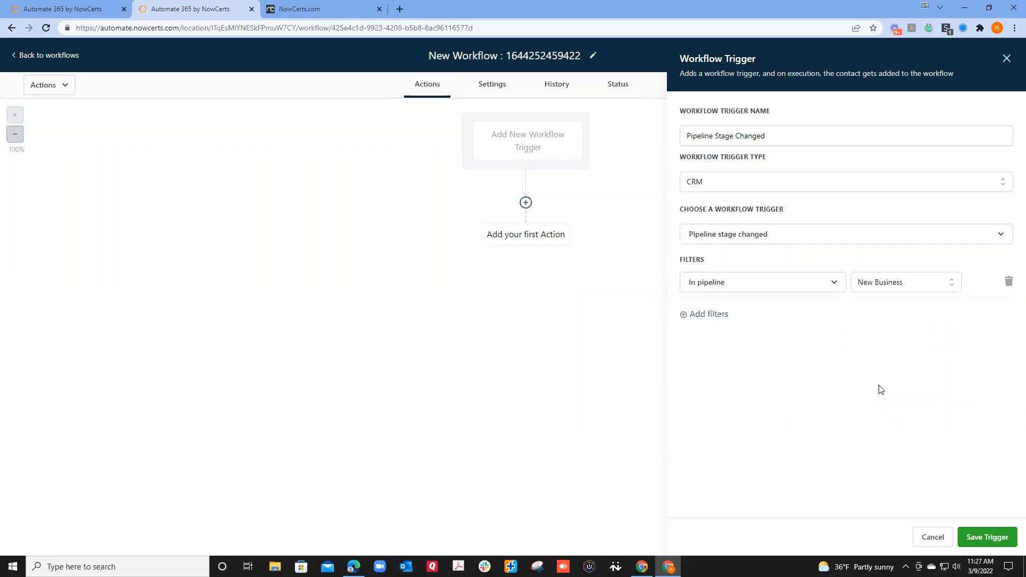
Add a "Pipeline stage" filter set to "Proposal sent" and save the trigger
{"action": "left_click", "coordinate": [684, 315]}
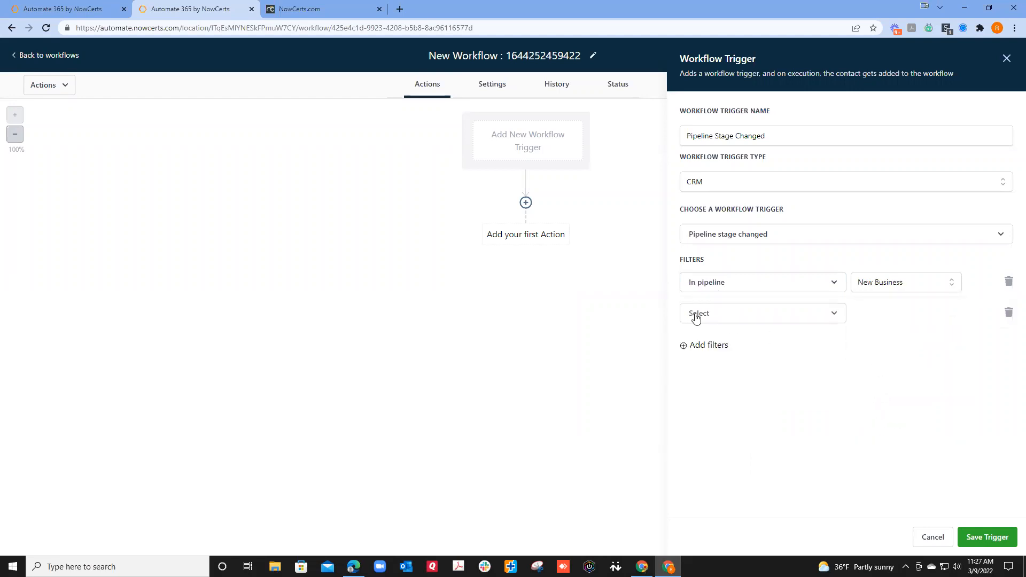
{"action": "left_click", "coordinate": [696, 316]}
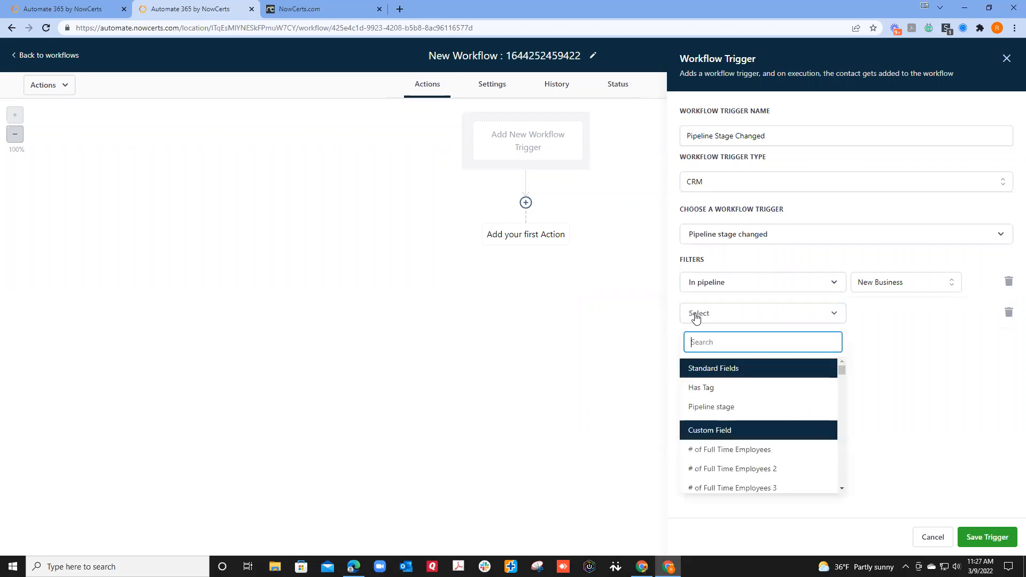
{"action": "left_click", "coordinate": [701, 407]}
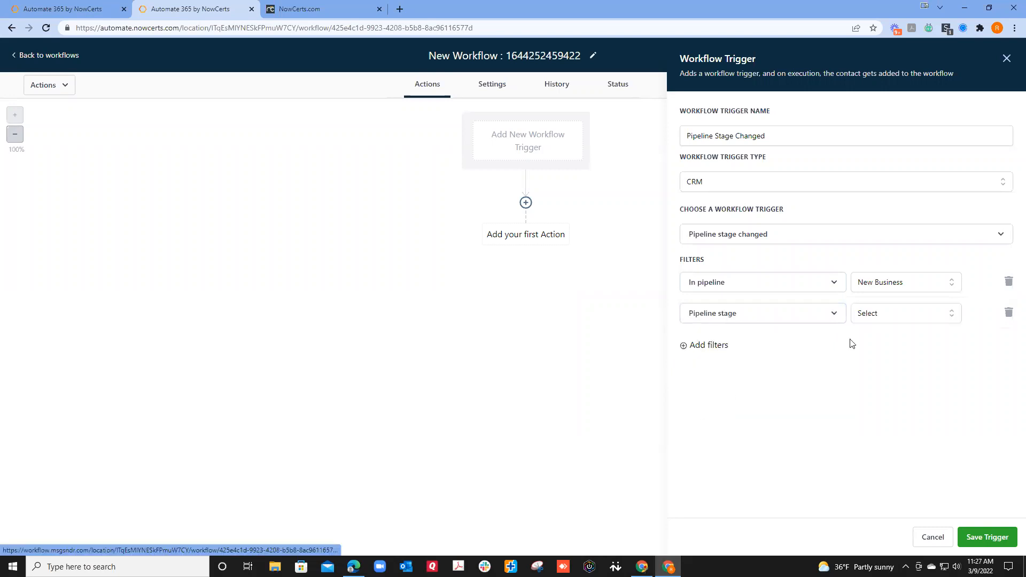
{"action": "left_click", "coordinate": [873, 320]}
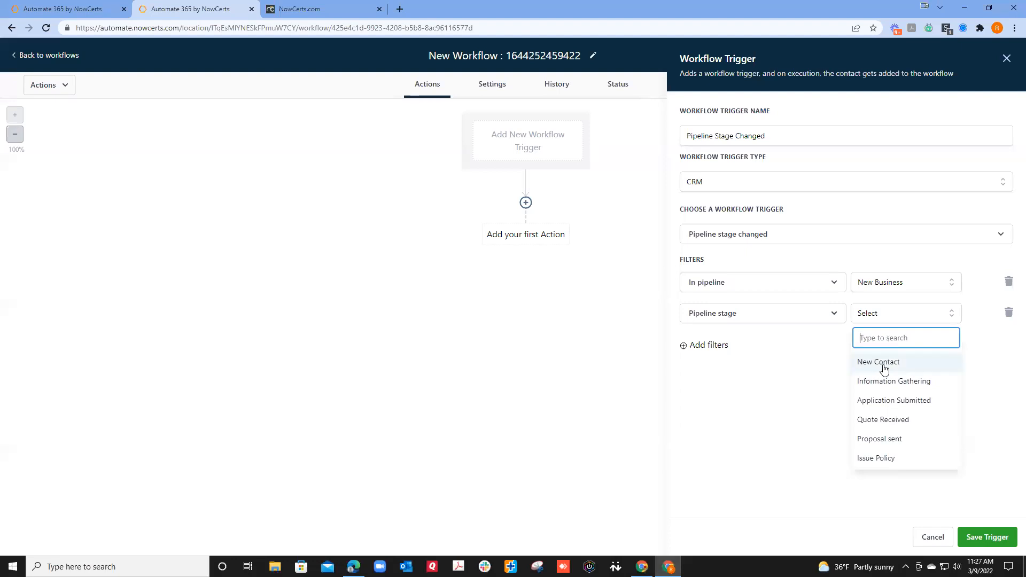
{"action": "left_click", "coordinate": [865, 439]}
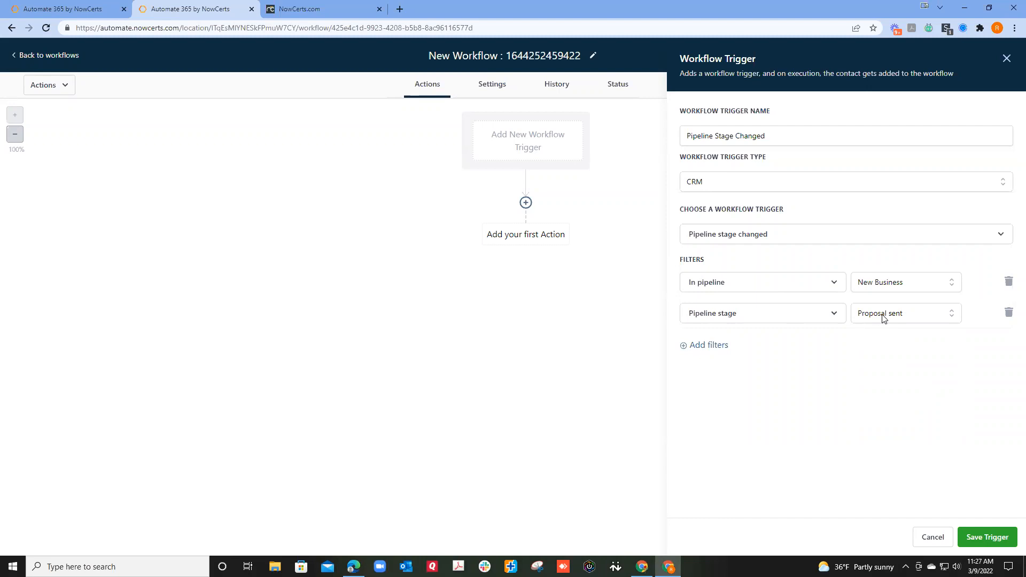
{"action": "left_click", "coordinate": [988, 537]}
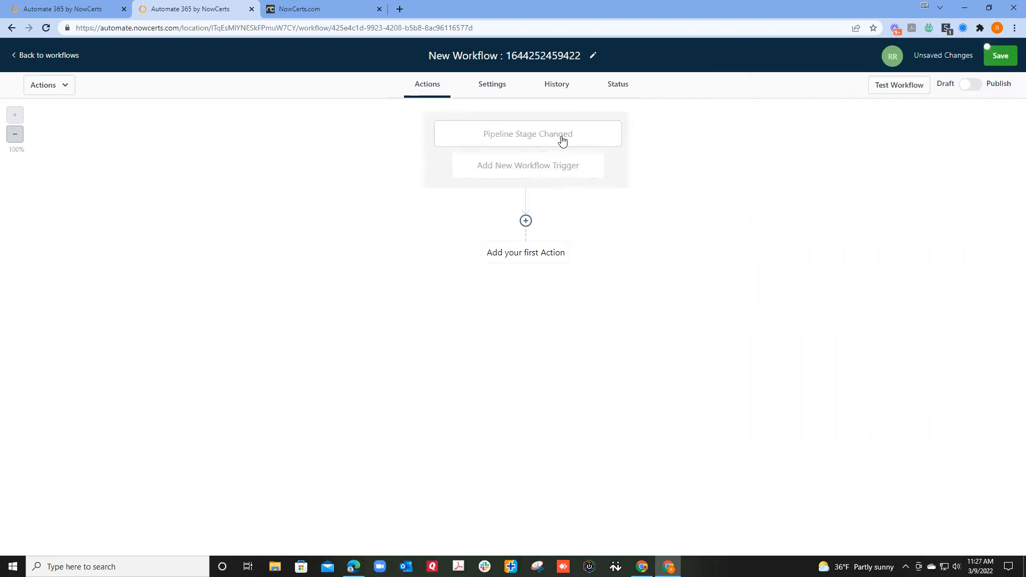
{"action": "left_click", "coordinate": [526, 221]}
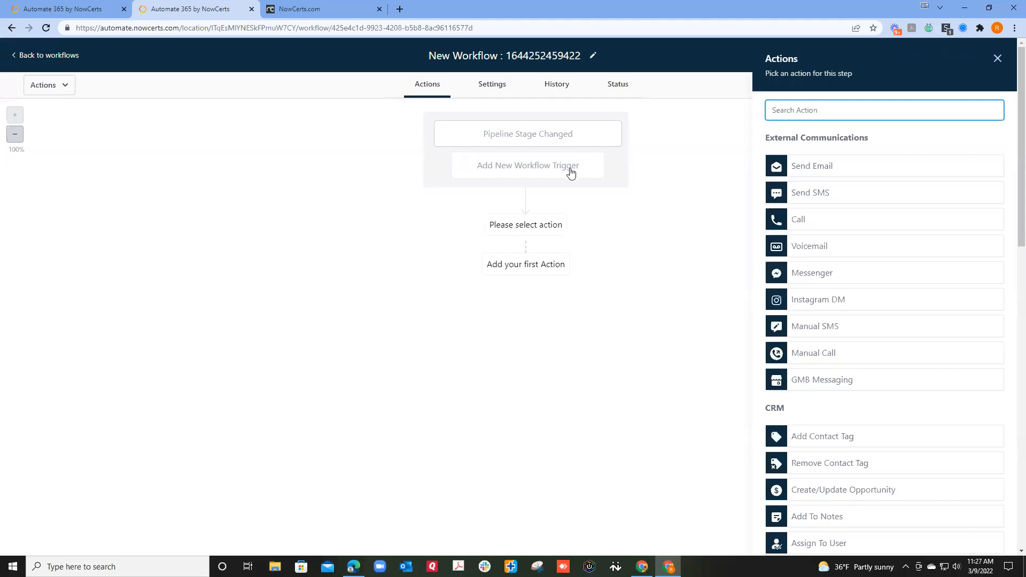
{"action": "left_click", "coordinate": [800, 169]}
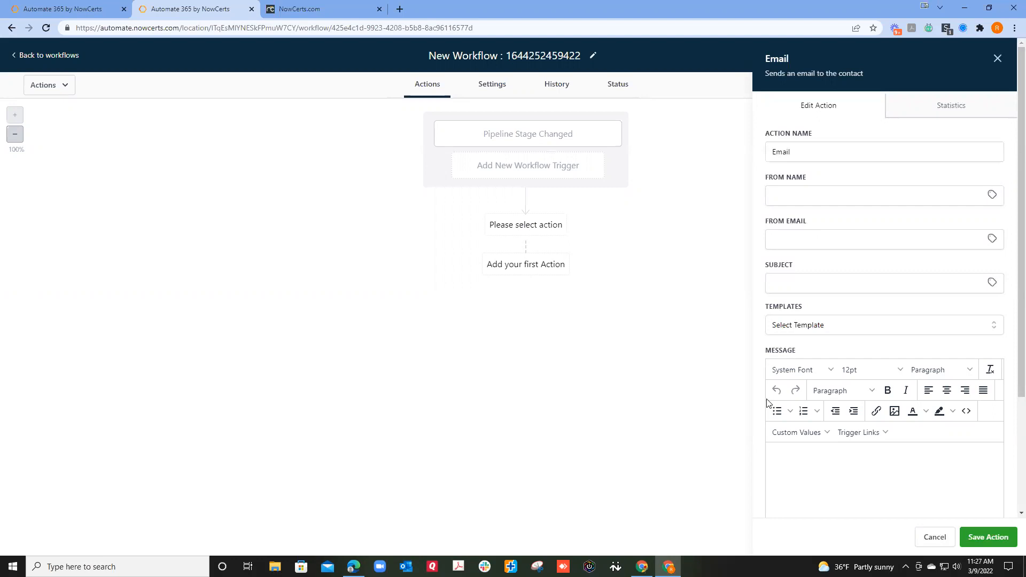
{"action": "left_click", "coordinate": [941, 541]}
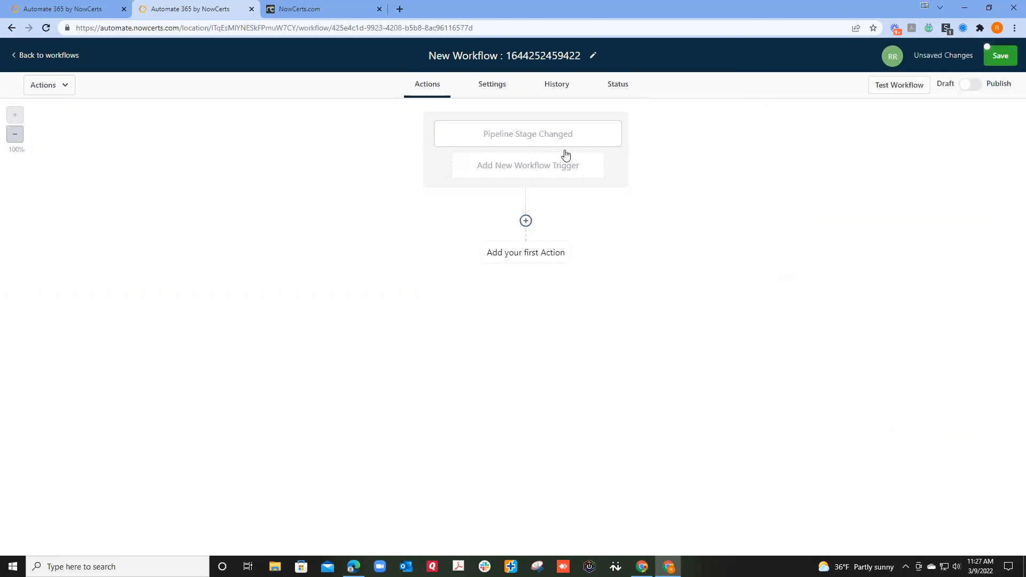
Set the Pipeline Stage Changed trigger's "Pipeline stage" filter to New Contact and save the trigger
{"action": "left_click", "coordinate": [551, 138]}
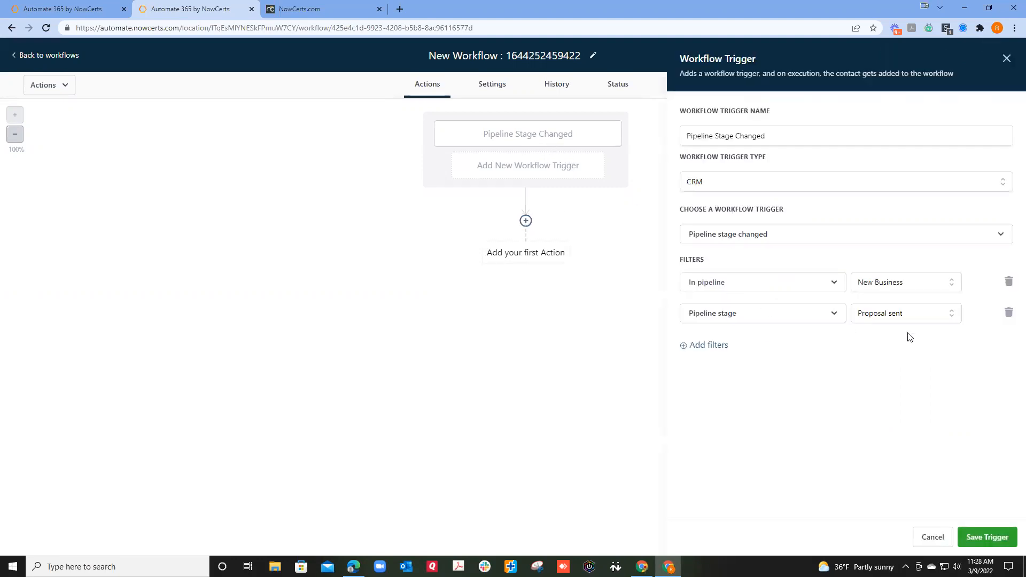
{"action": "left_click", "coordinate": [897, 315]}
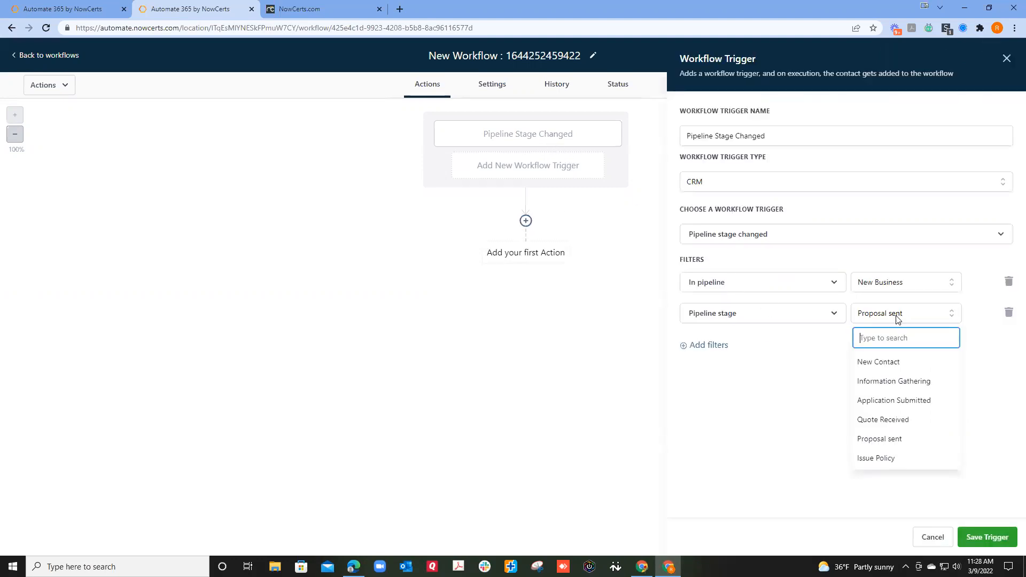
{"action": "left_click", "coordinate": [877, 363]}
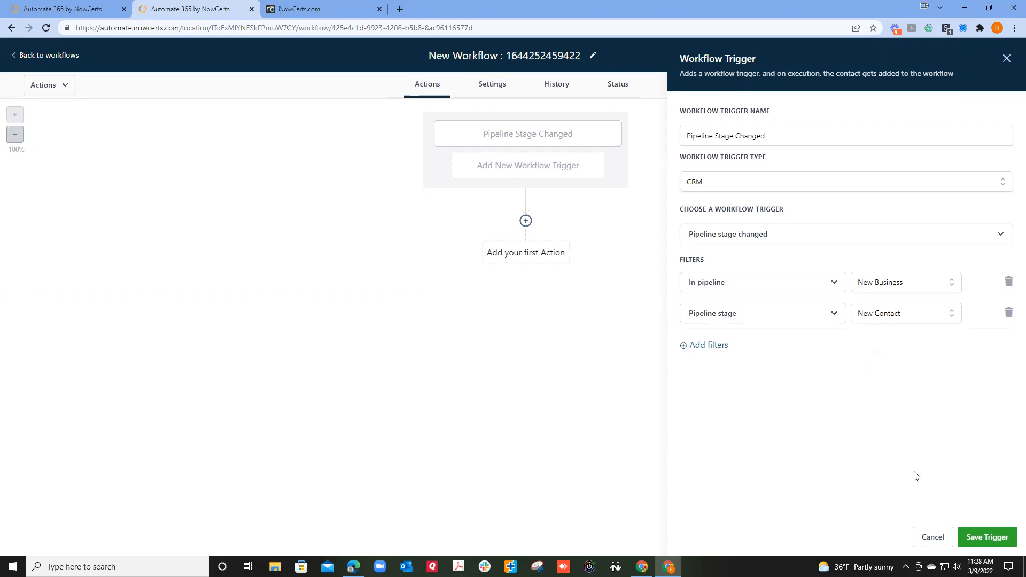
{"action": "left_click", "coordinate": [974, 539]}
Start a Create/Update Opportunity action with the pipeline New Business and the pipeline stage Proposal sent
{"action": "left_click", "coordinate": [527, 225]}
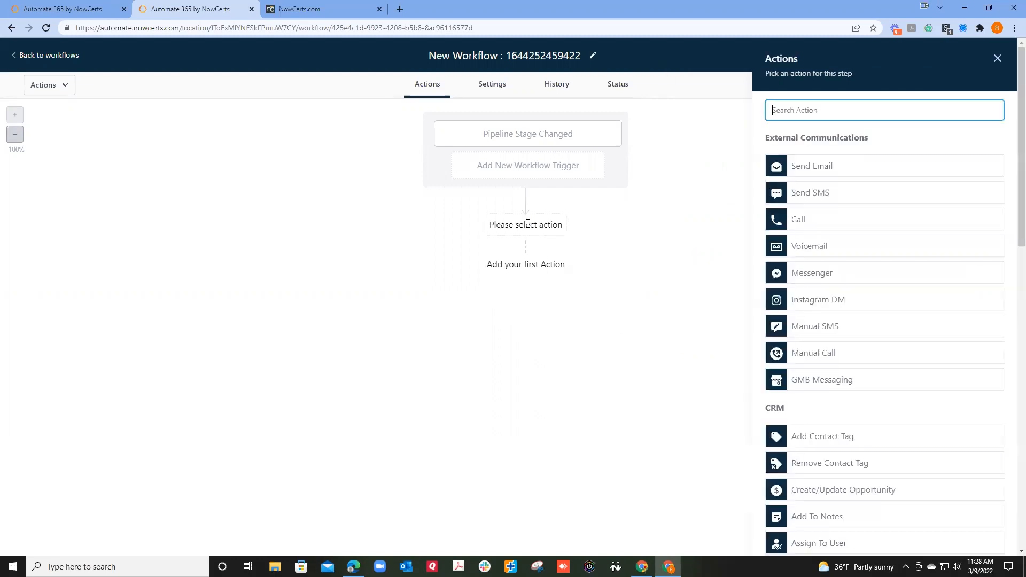
{"action": "scroll", "coordinate": [799, 391], "scroll_direction": "down", "scroll_amount": 2}
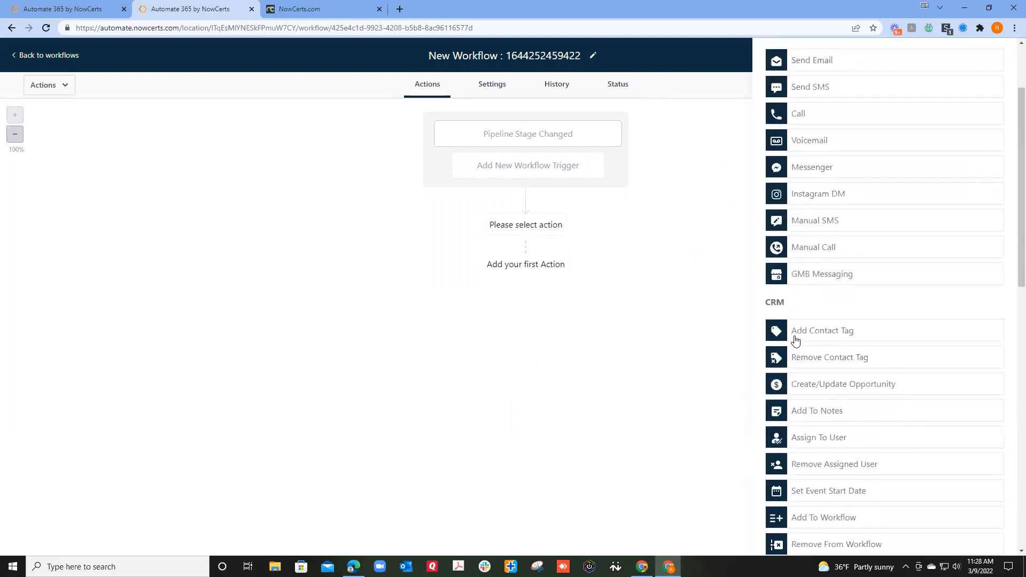
{"action": "left_click", "coordinate": [800, 388]}
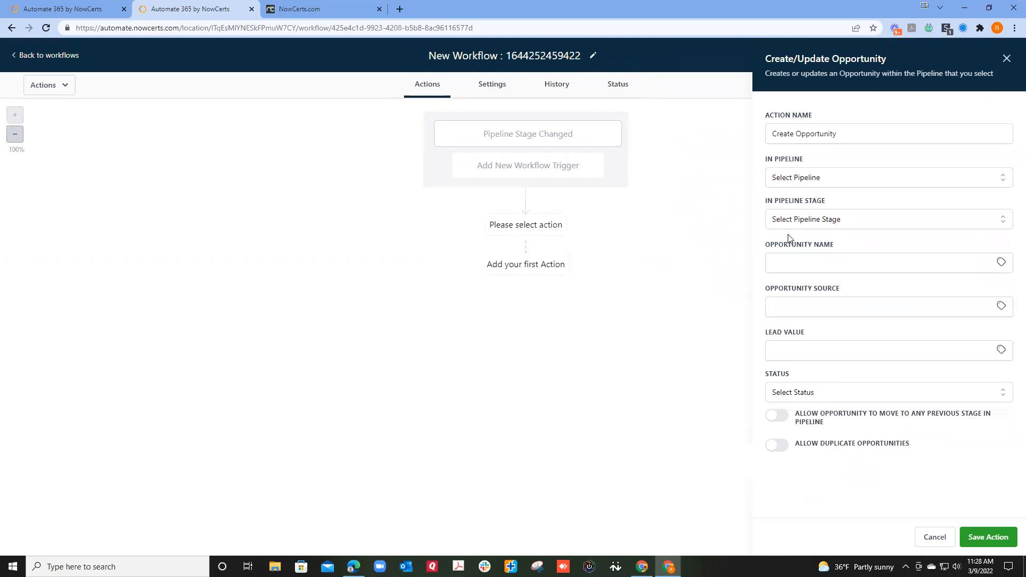
{"action": "left_click", "coordinate": [792, 180]}
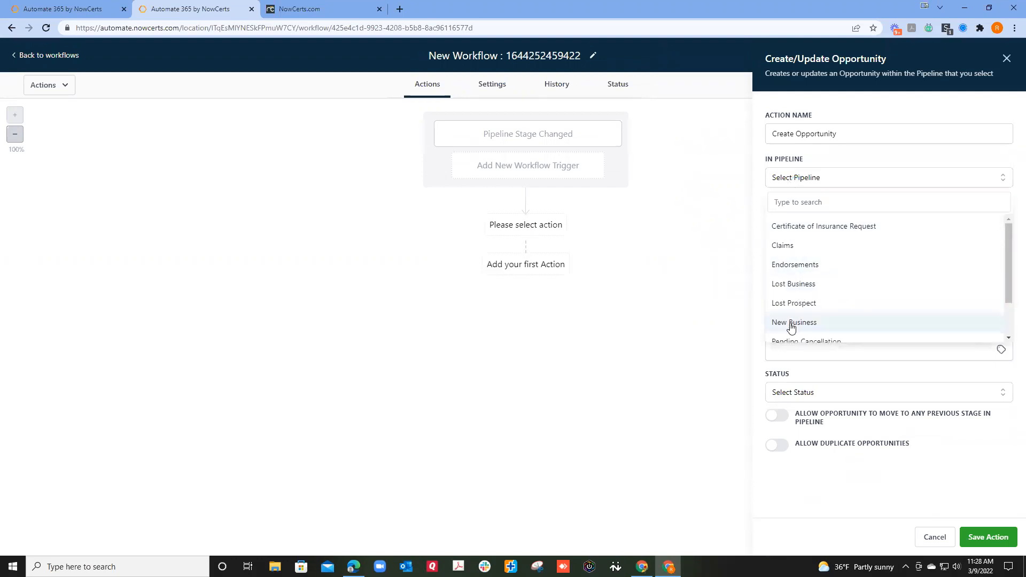
{"action": "left_click", "coordinate": [791, 327]}
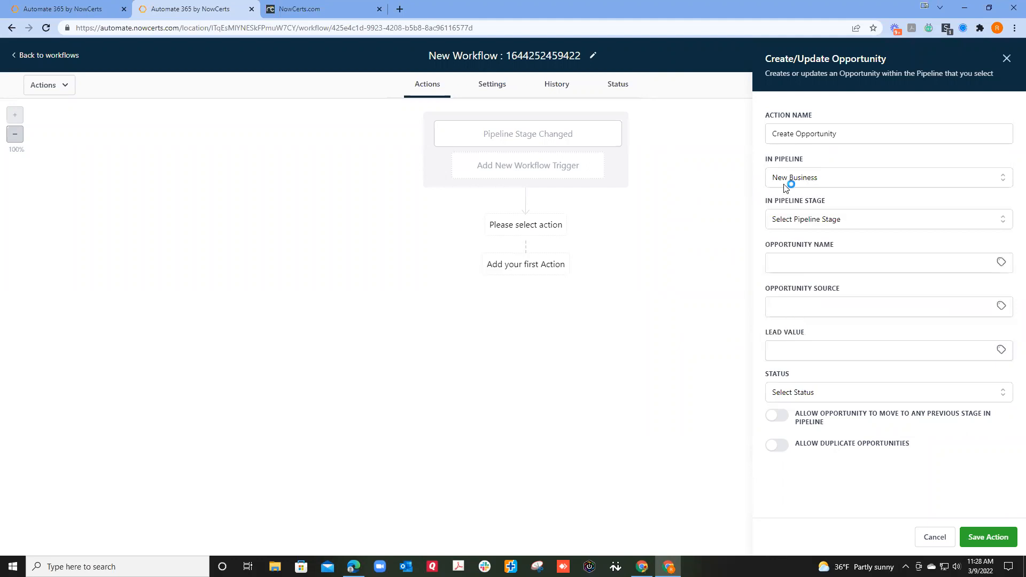
{"action": "left_click", "coordinate": [795, 228]}
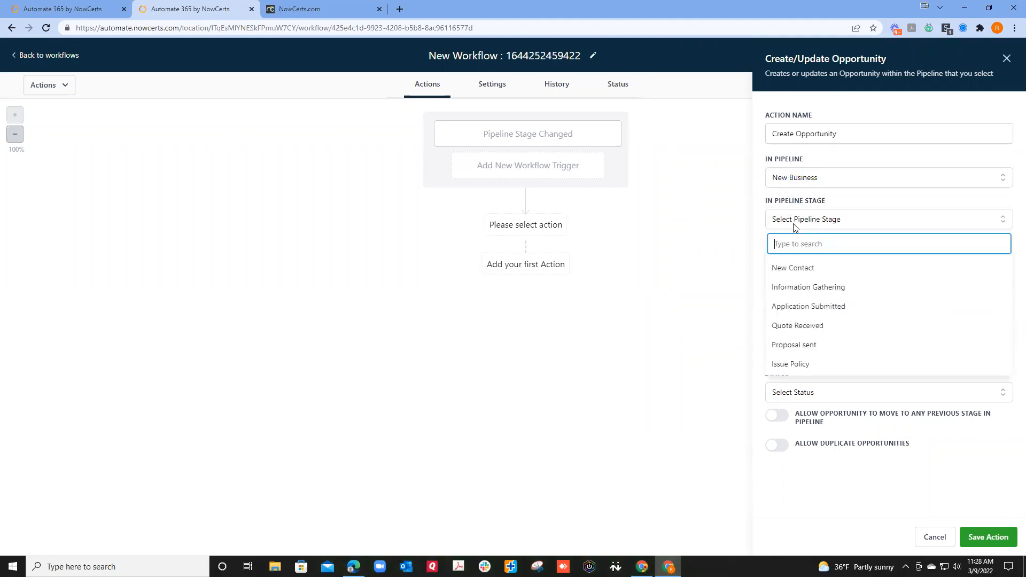
{"action": "left_click", "coordinate": [780, 345]}
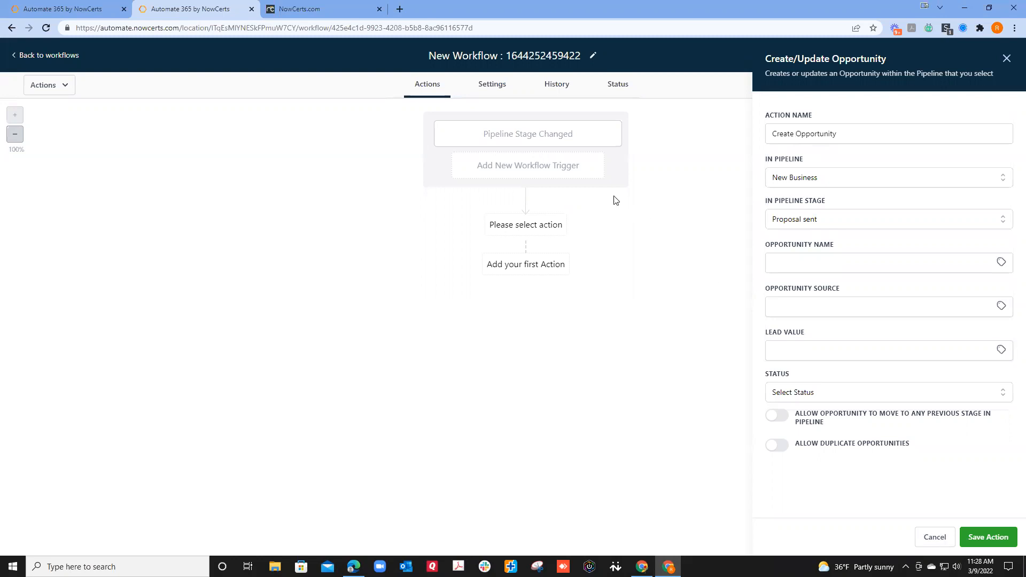
Try the "Opportunity status changed" type on the existing trigger, review its available filter fields and discard the change
{"action": "left_click", "coordinate": [548, 142]}
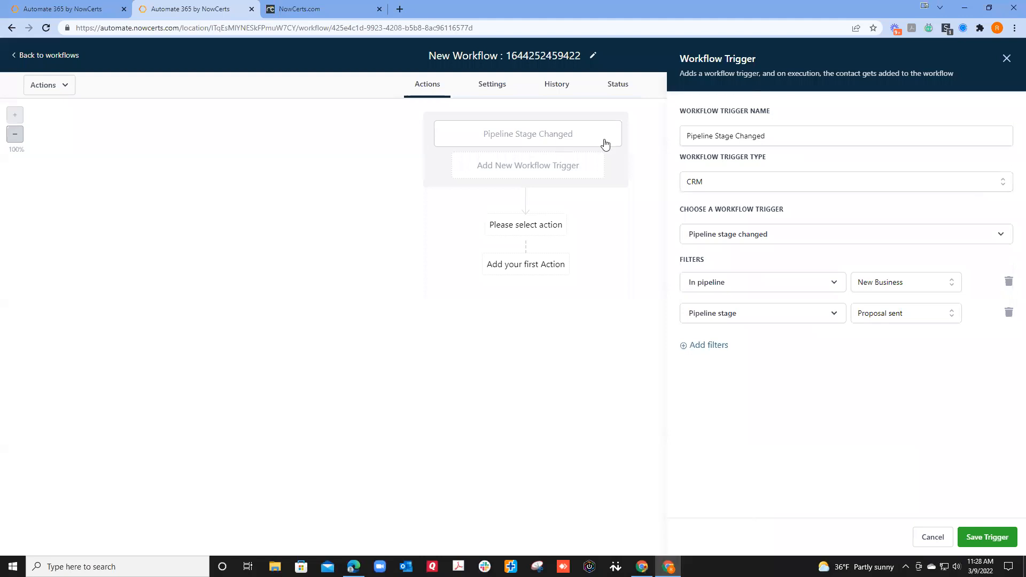
{"action": "left_click", "coordinate": [732, 239]}
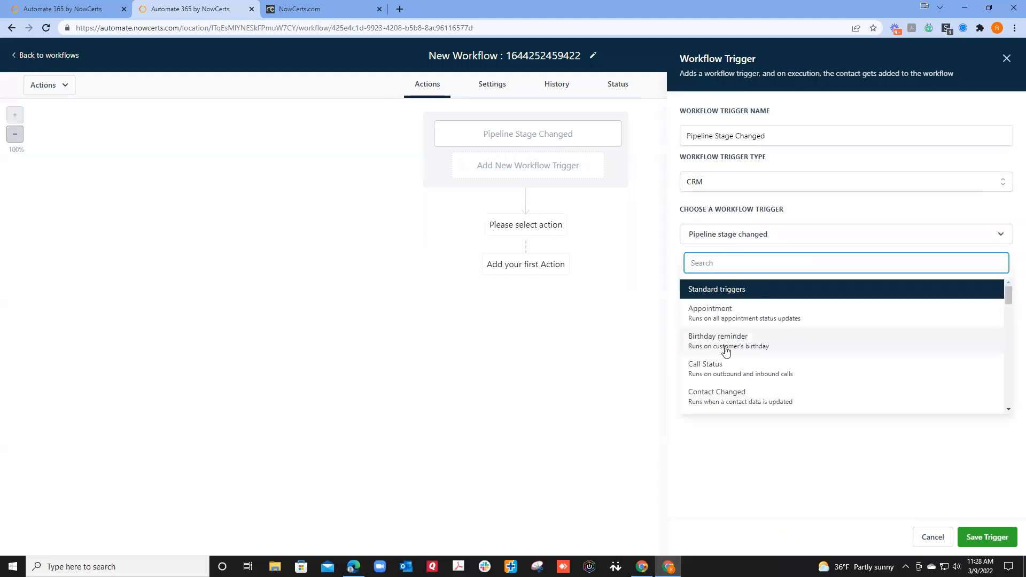
{"action": "scroll", "coordinate": [724, 346], "scroll_direction": "down", "scroll_amount": 3}
{"action": "scroll", "coordinate": [726, 344], "scroll_direction": "down", "scroll_amount": 2}
{"action": "scroll", "coordinate": [725, 352], "scroll_direction": "down", "scroll_amount": 1}
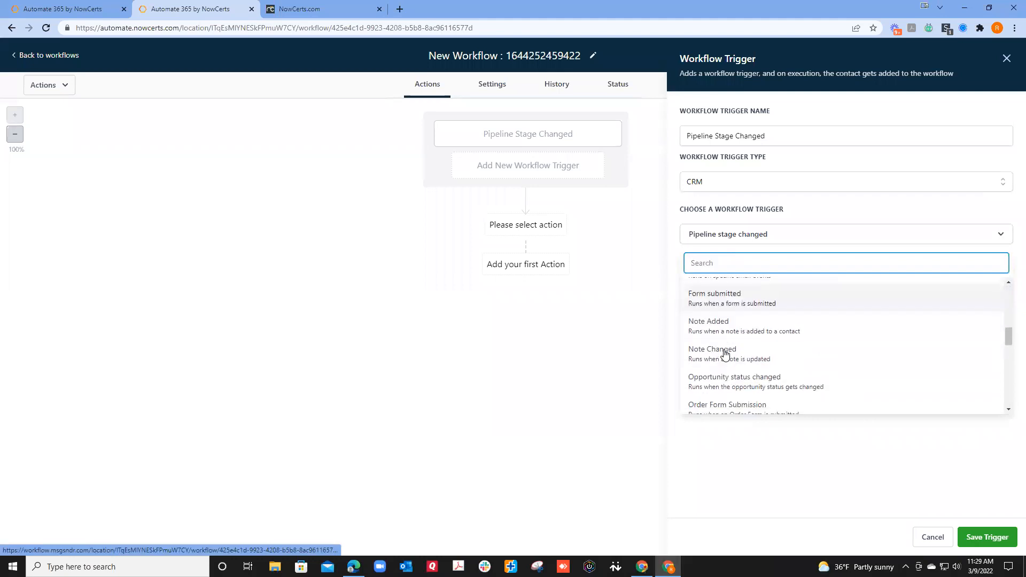
{"action": "left_click", "coordinate": [718, 376]}
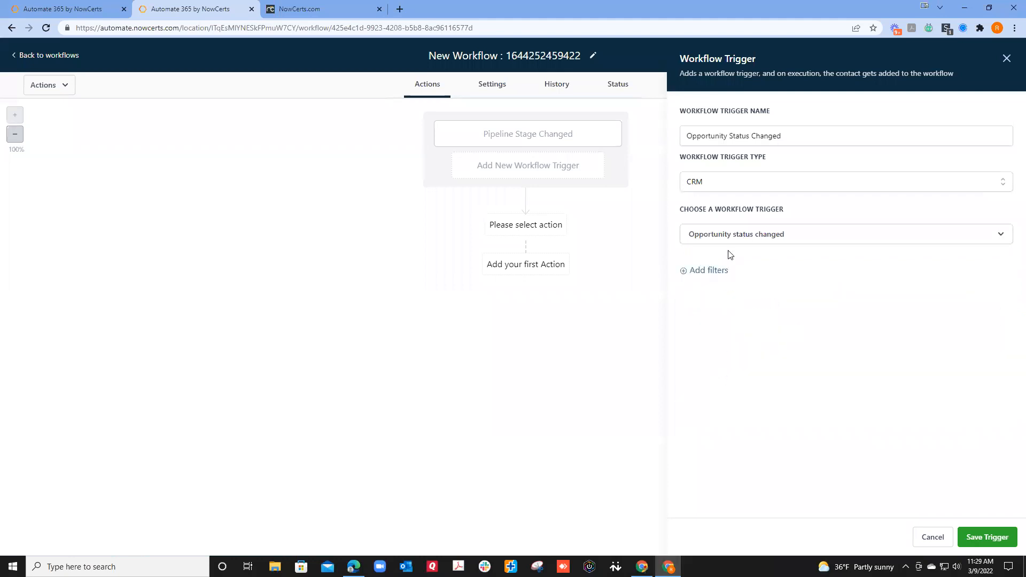
{"action": "left_click", "coordinate": [684, 274]}
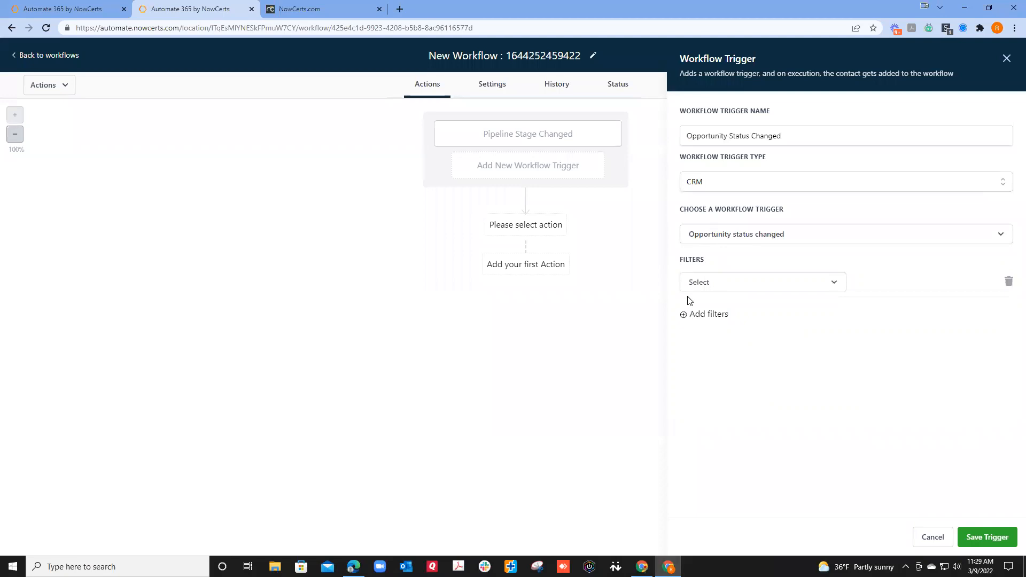
{"action": "left_click", "coordinate": [702, 288]}
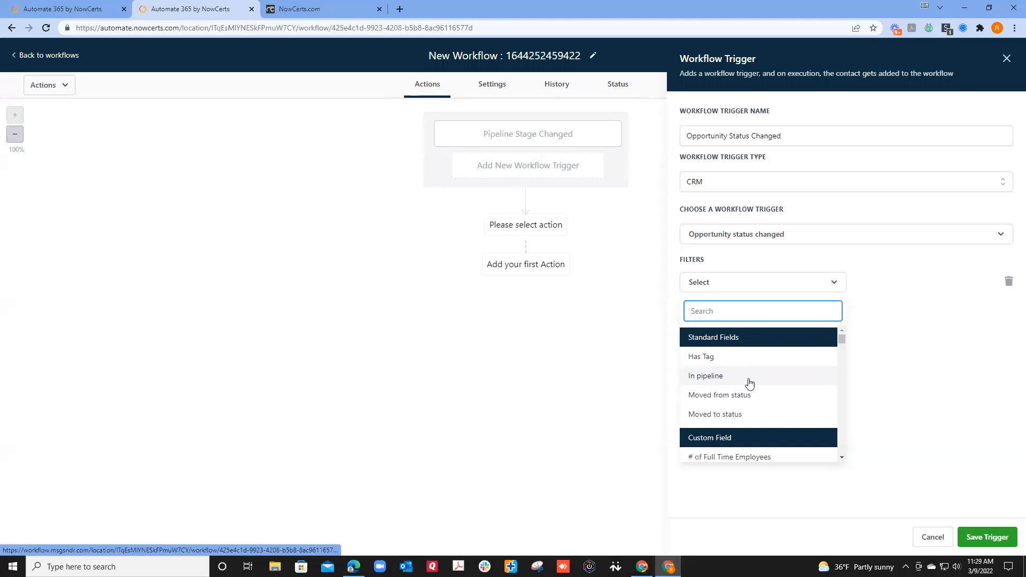
{"action": "left_click", "coordinate": [930, 534]}
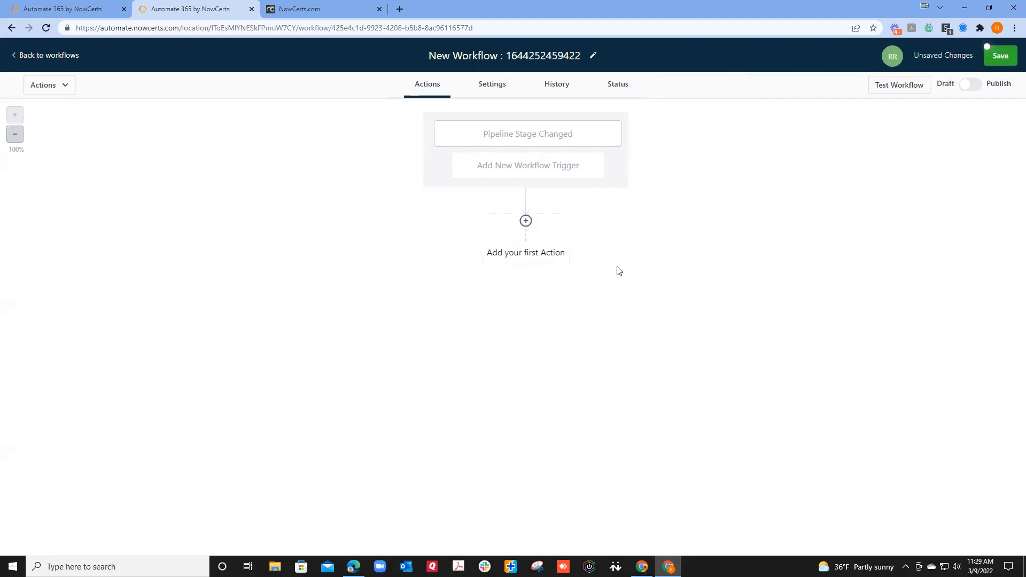
Change the Pipeline Stage Changed trigger to the type "Stale Opportunities"
{"action": "left_click", "coordinate": [529, 139]}
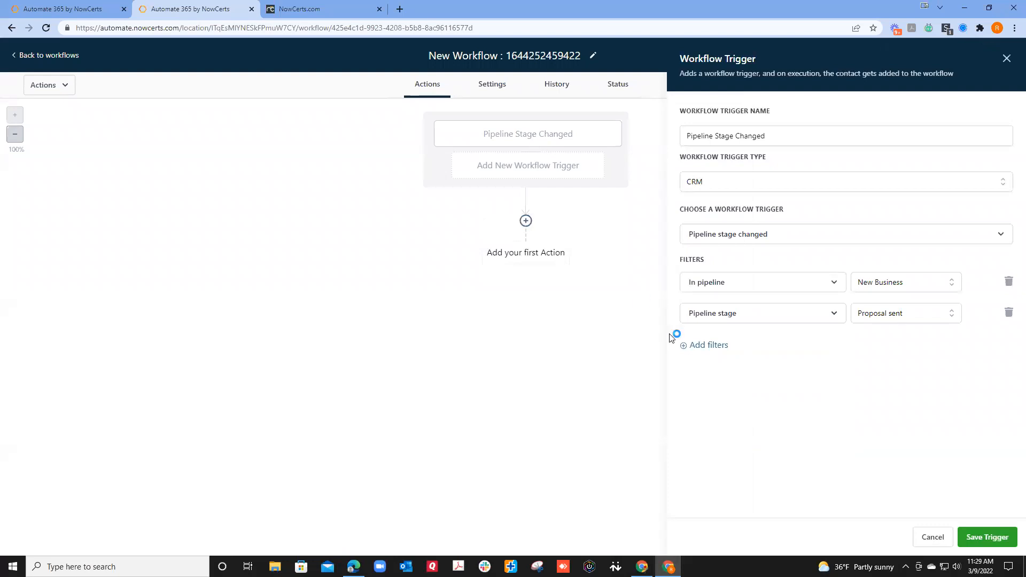
{"action": "left_click", "coordinate": [709, 235]}
{"action": "scroll", "coordinate": [742, 341], "scroll_direction": "down", "scroll_amount": 3}
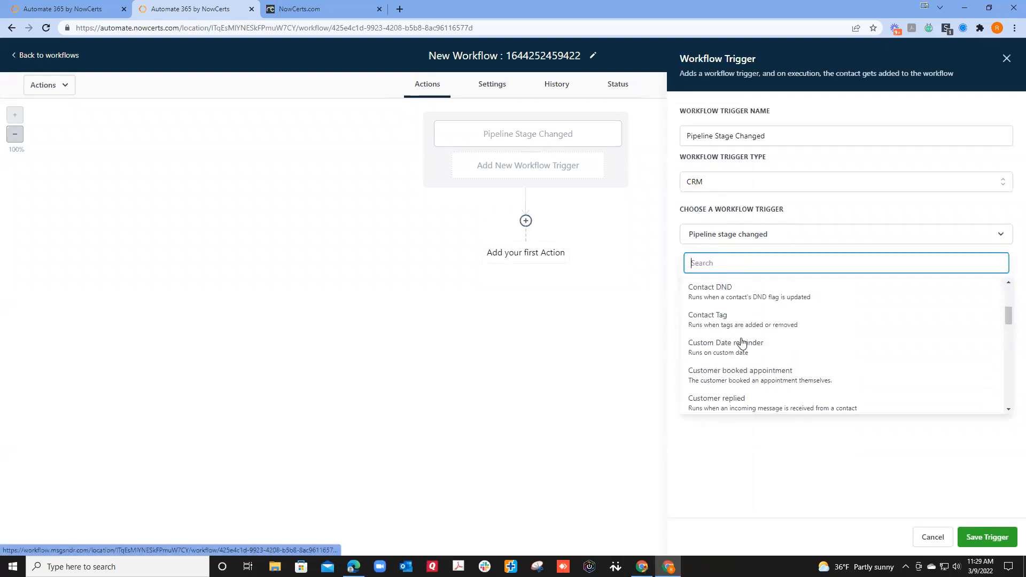
{"action": "scroll", "coordinate": [742, 342], "scroll_direction": "down", "scroll_amount": 5}
{"action": "scroll", "coordinate": [727, 374], "scroll_direction": "down", "scroll_amount": 4}
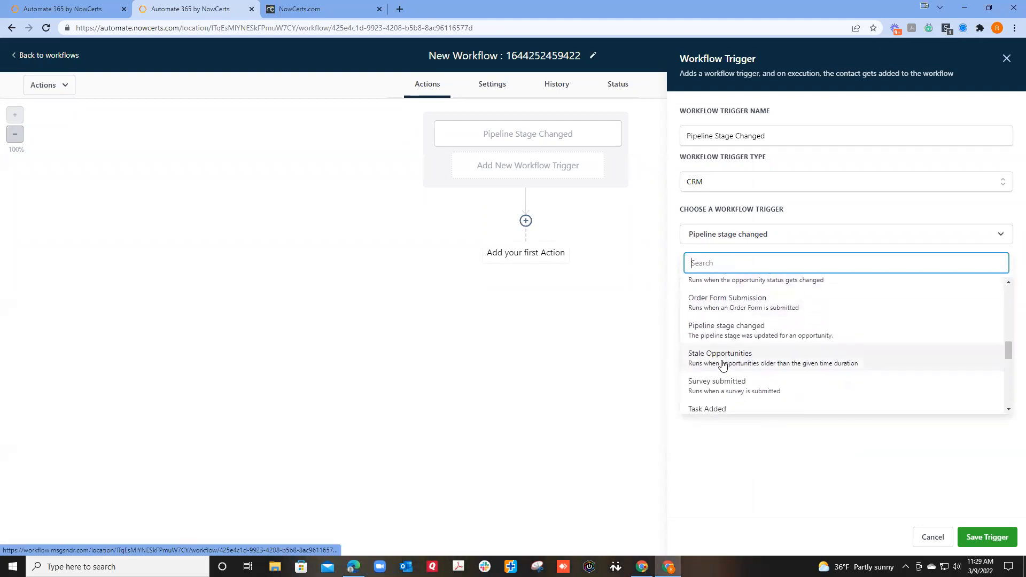
{"action": "left_click", "coordinate": [722, 365]}
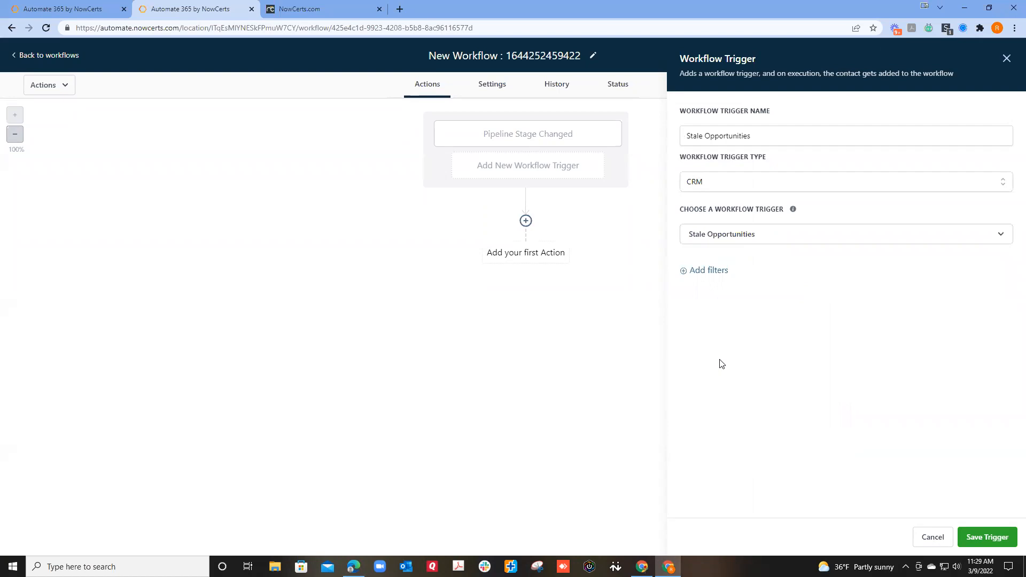
Add an "In pipeline" filter set to New Business to the Stale Opportunities trigger and save it
{"action": "left_click", "coordinate": [684, 271]}
{"action": "left_click", "coordinate": [695, 289]}
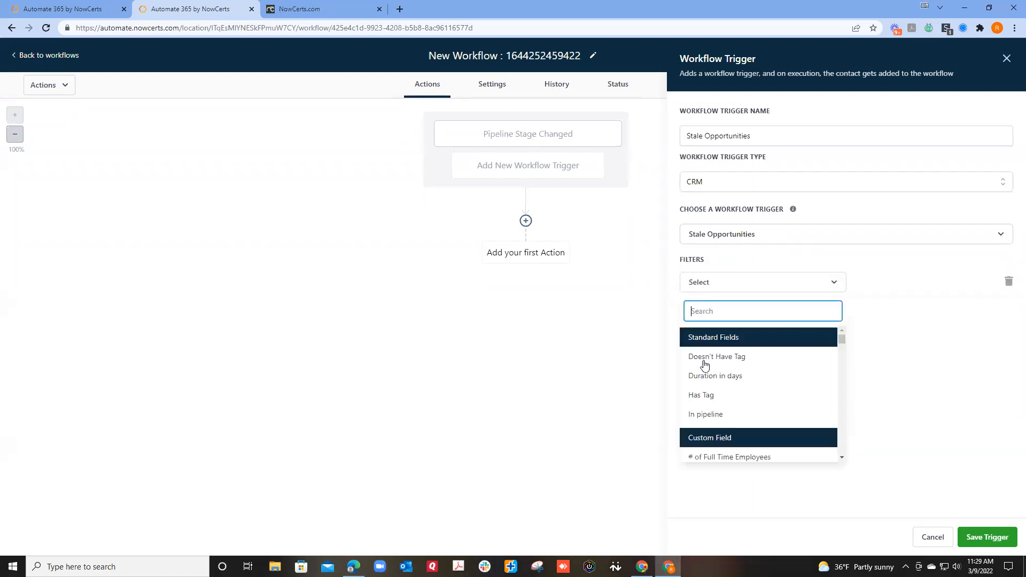
{"action": "left_click", "coordinate": [703, 419]}
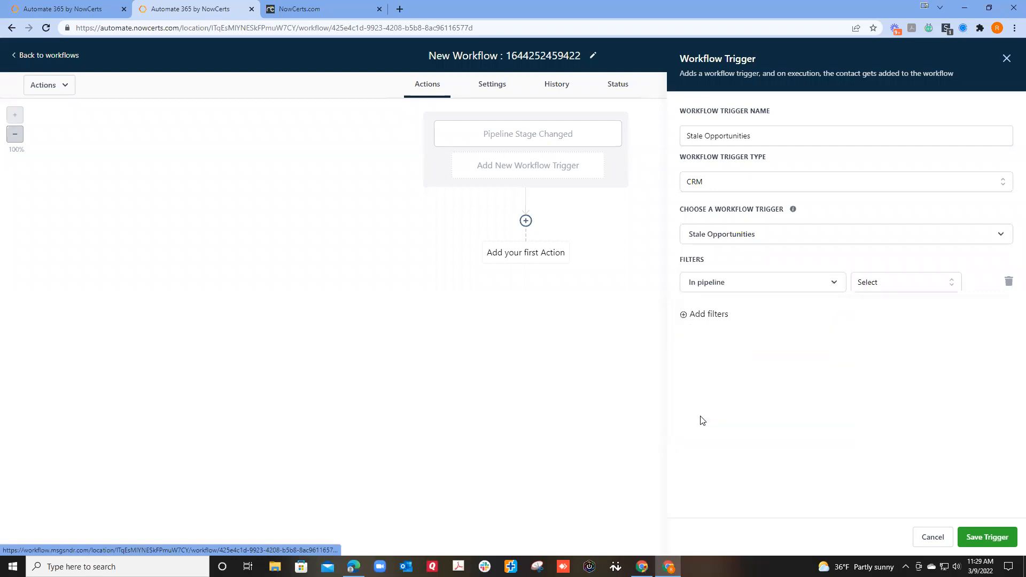
{"action": "left_click", "coordinate": [870, 283]}
{"action": "left_click", "coordinate": [864, 438]}
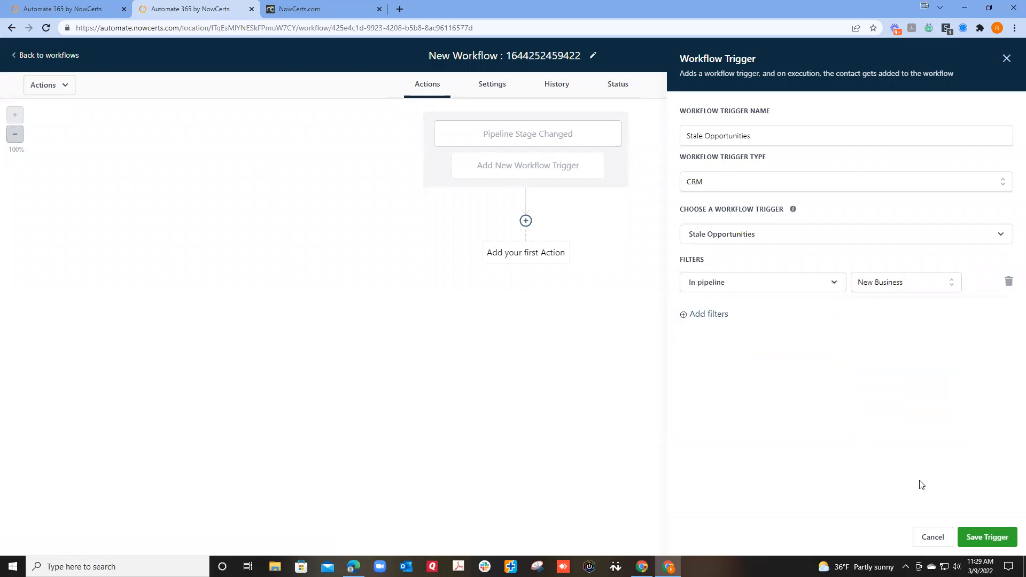
{"action": "left_click", "coordinate": [988, 540]}
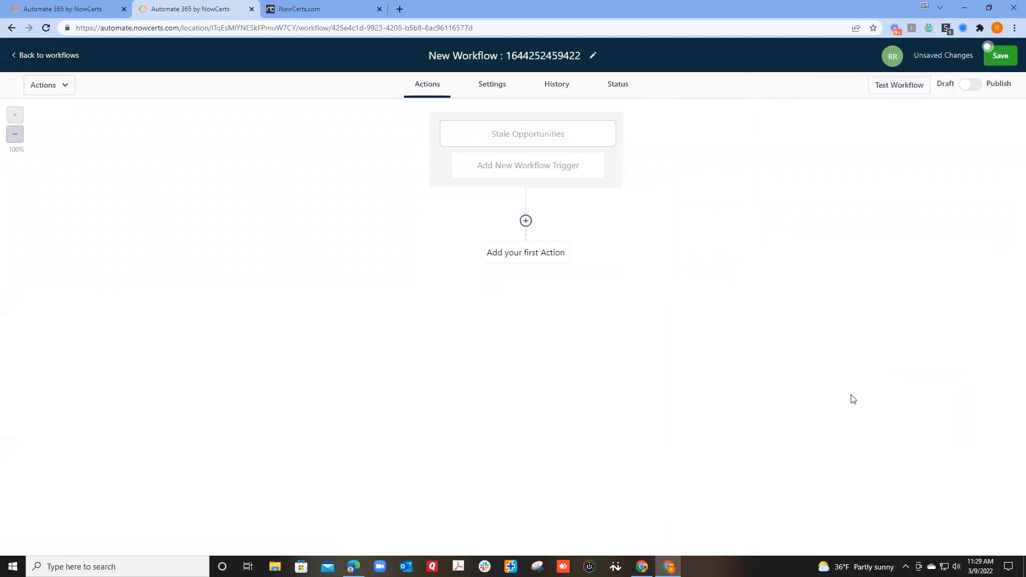
Add a "Duration in days" filter of 45 to the Stale Opportunities trigger and save it
{"action": "left_click", "coordinate": [508, 142]}
{"action": "left_click", "coordinate": [683, 315]}
{"action": "left_click", "coordinate": [693, 315]}
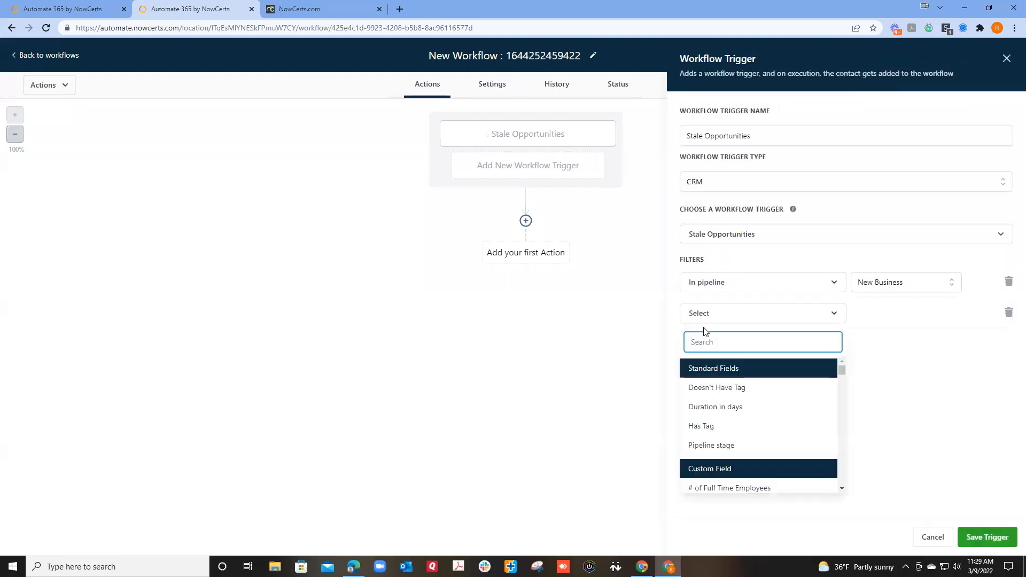
{"action": "left_click", "coordinate": [706, 408]}
{"action": "left_click", "coordinate": [890, 311]}
{"action": "type", "text": "45"}
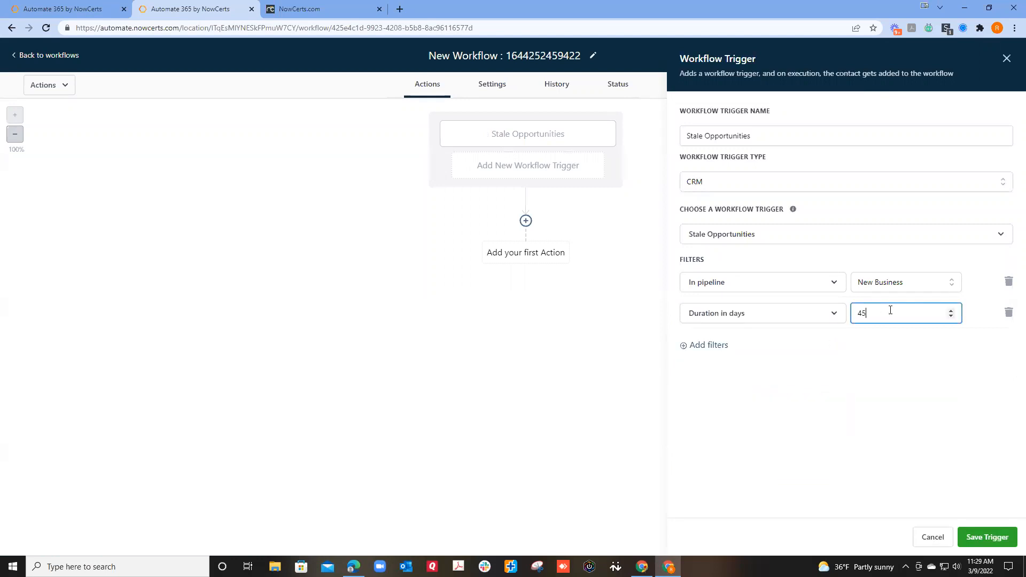
{"action": "left_click", "coordinate": [987, 537]}
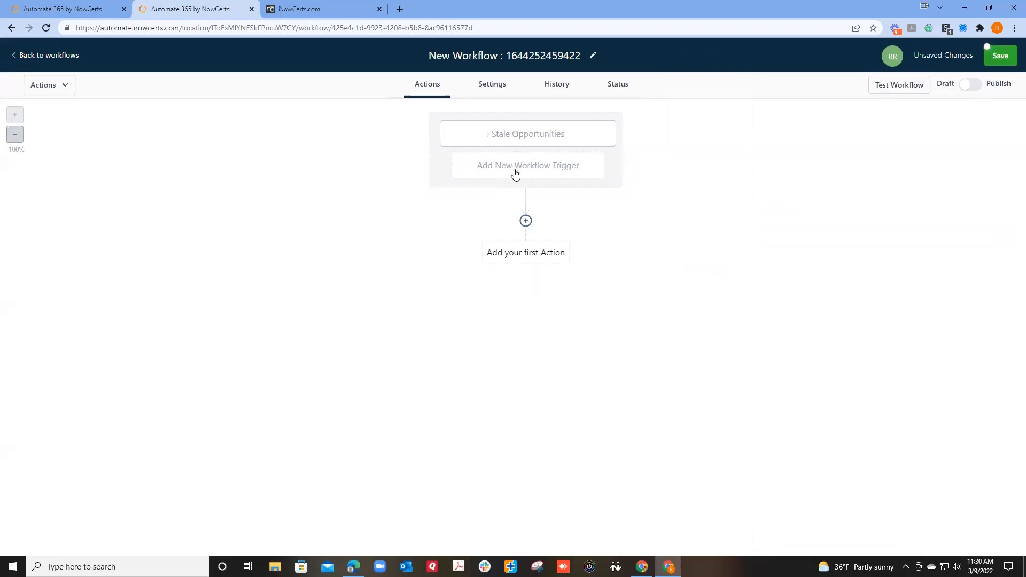
Add an Add To Workflow action that sends stale opportunity contacts to the "PL Lost Prospect" workflow and save the action
{"action": "left_click", "coordinate": [525, 221]}
{"action": "scroll", "coordinate": [842, 357], "scroll_direction": "down", "scroll_amount": 4}
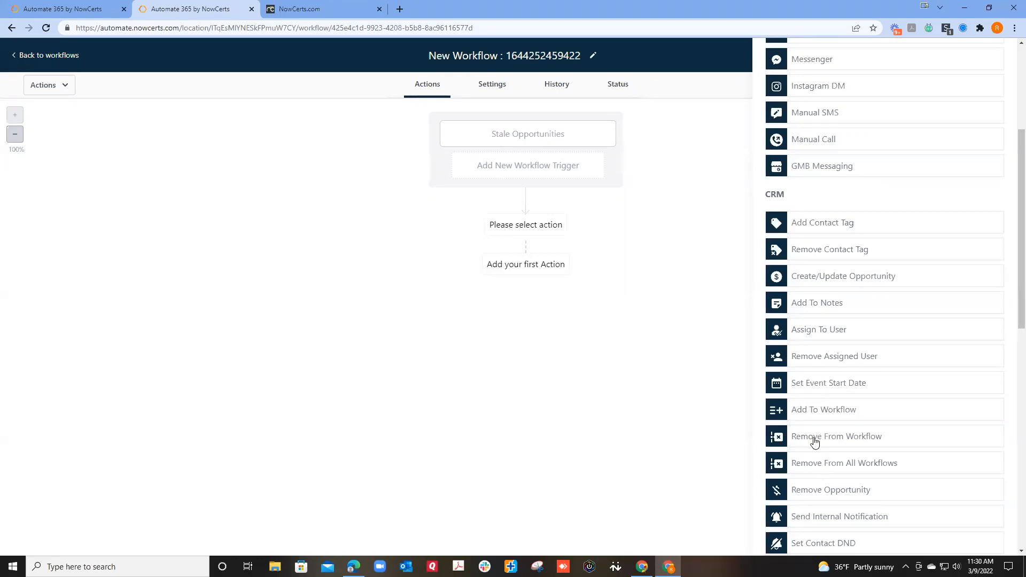
{"action": "left_click", "coordinate": [805, 412]}
{"action": "left_click", "coordinate": [791, 190]}
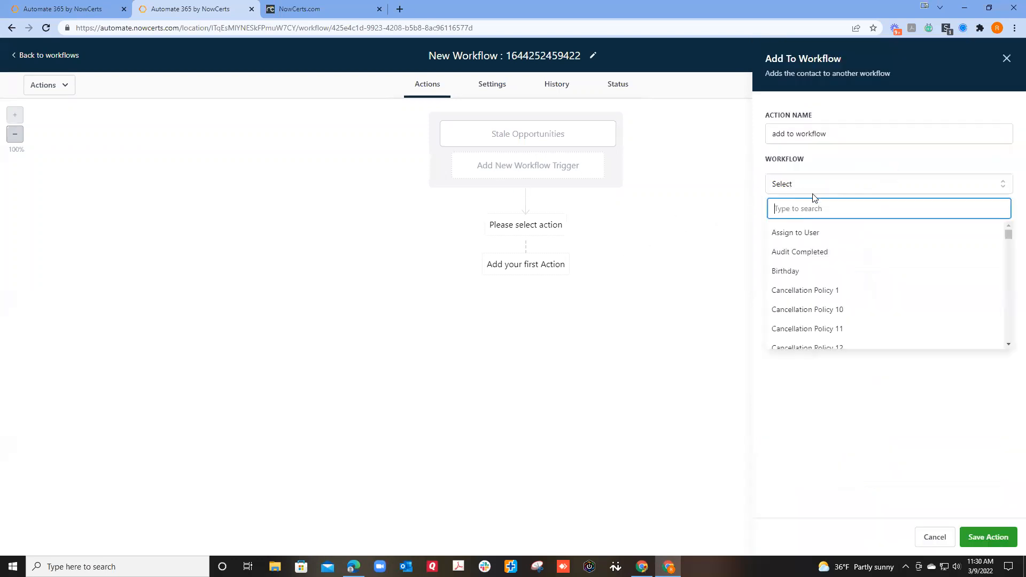
{"action": "scroll", "coordinate": [828, 281], "scroll_direction": "down", "scroll_amount": 5}
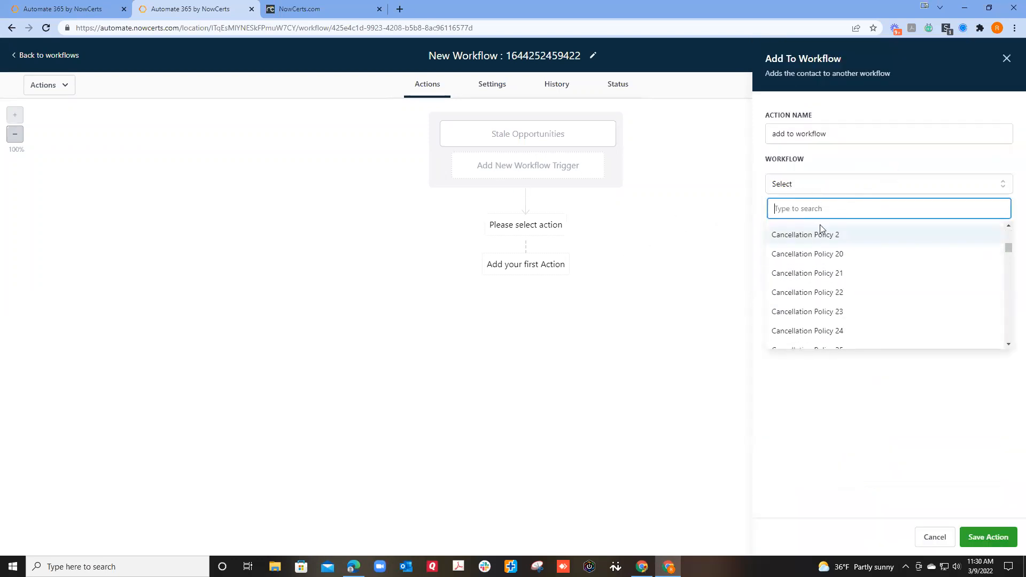
{"action": "type", "text": "lo"}
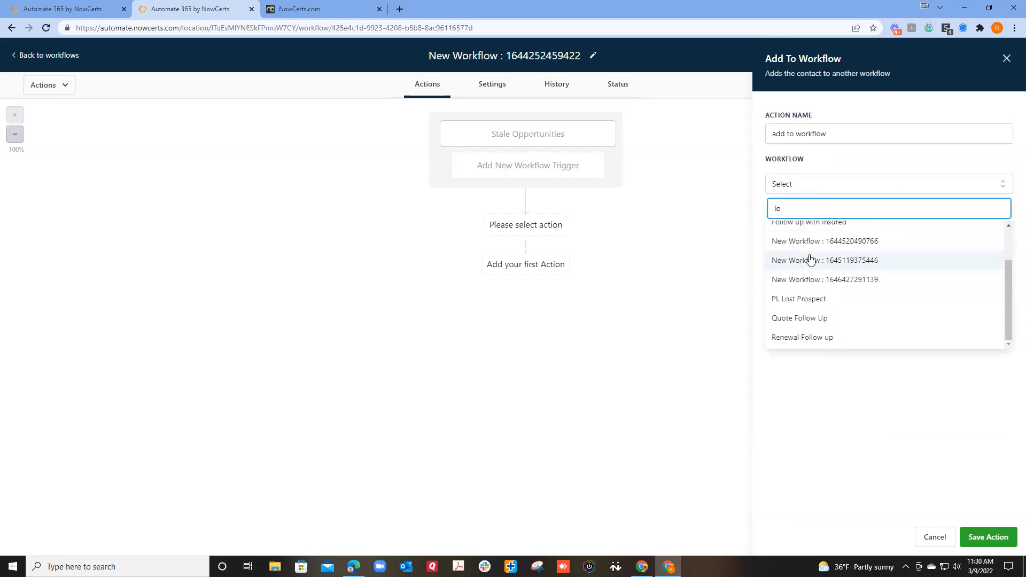
{"action": "left_click", "coordinate": [796, 301]}
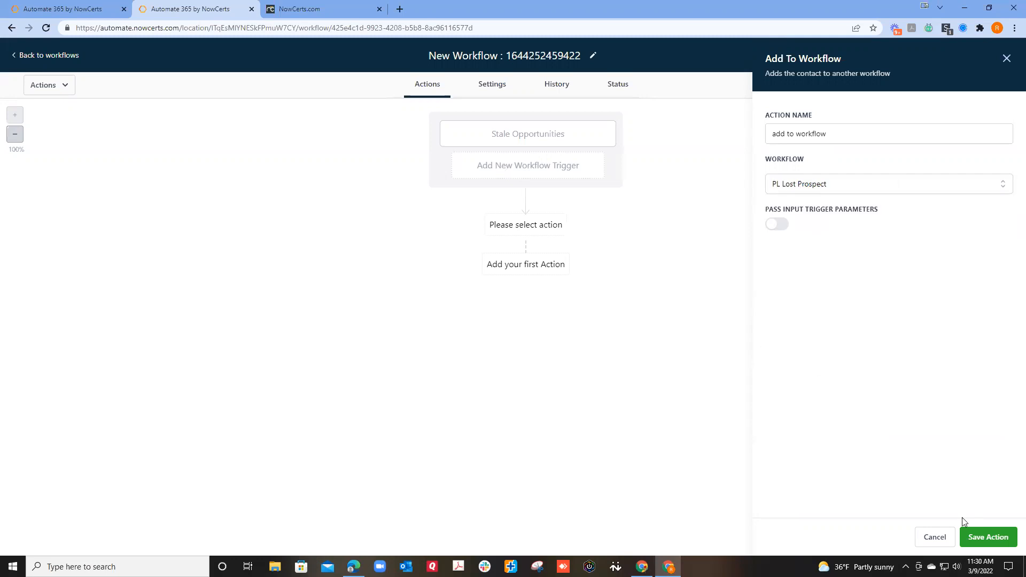
{"action": "left_click", "coordinate": [983, 537]}
Try an Email internal notification before the Add To Workflow action, addressed to the Assigned User with the subject "check with prospect"
{"action": "mouse_move", "coordinate": [515, 263]}
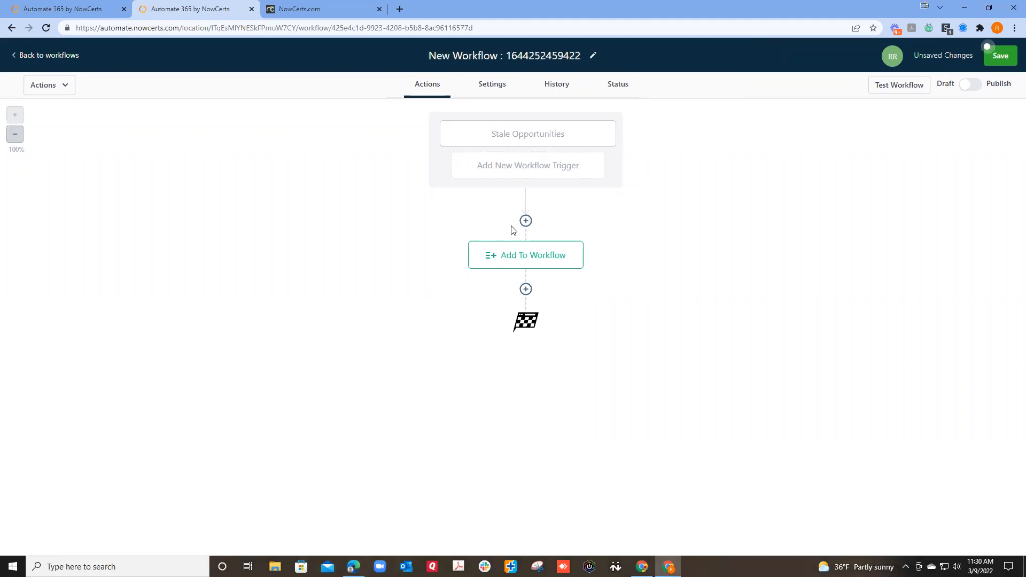
{"action": "left_click", "coordinate": [526, 221]}
{"action": "scroll", "coordinate": [812, 454], "scroll_direction": "down", "scroll_amount": 8}
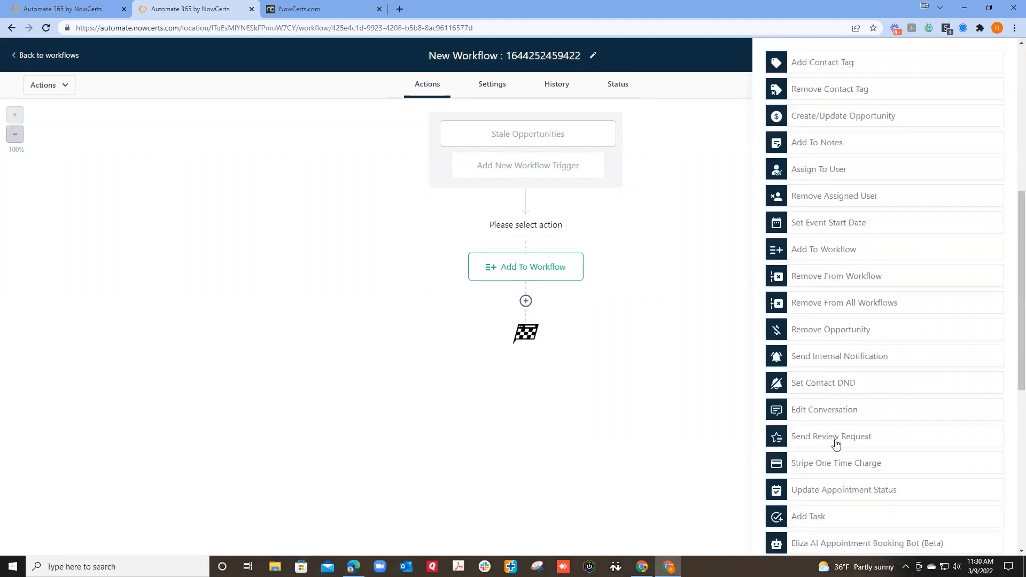
{"action": "scroll", "coordinate": [835, 489], "scroll_direction": "down", "scroll_amount": 2}
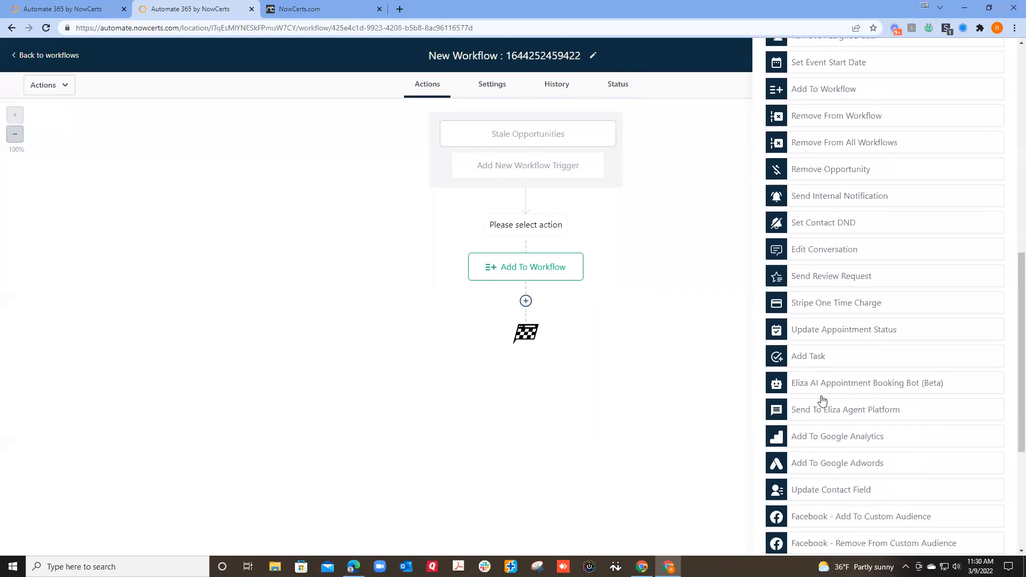
{"action": "left_click", "coordinate": [818, 199]}
{"action": "left_click", "coordinate": [779, 182]}
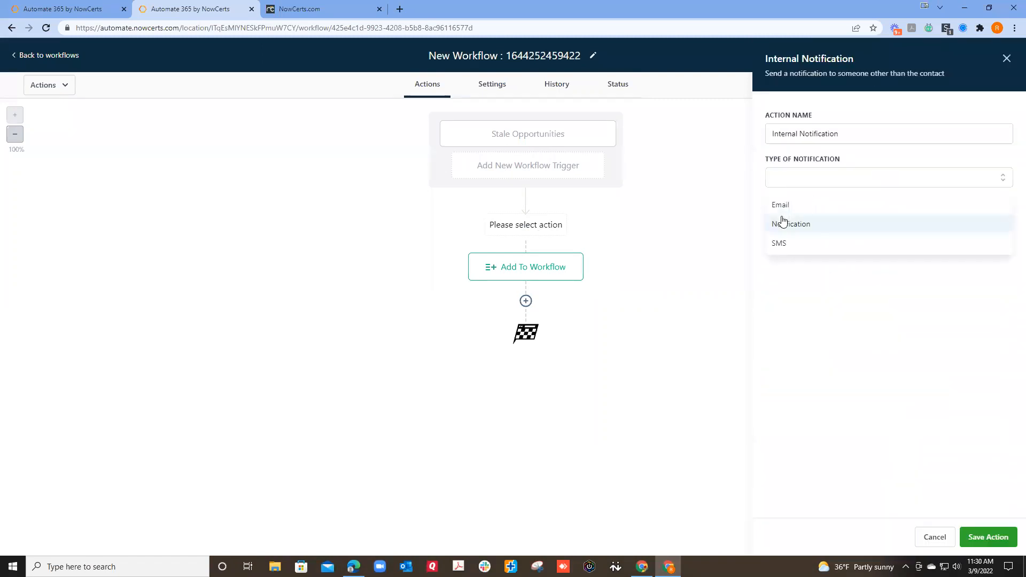
{"action": "left_click", "coordinate": [782, 205]}
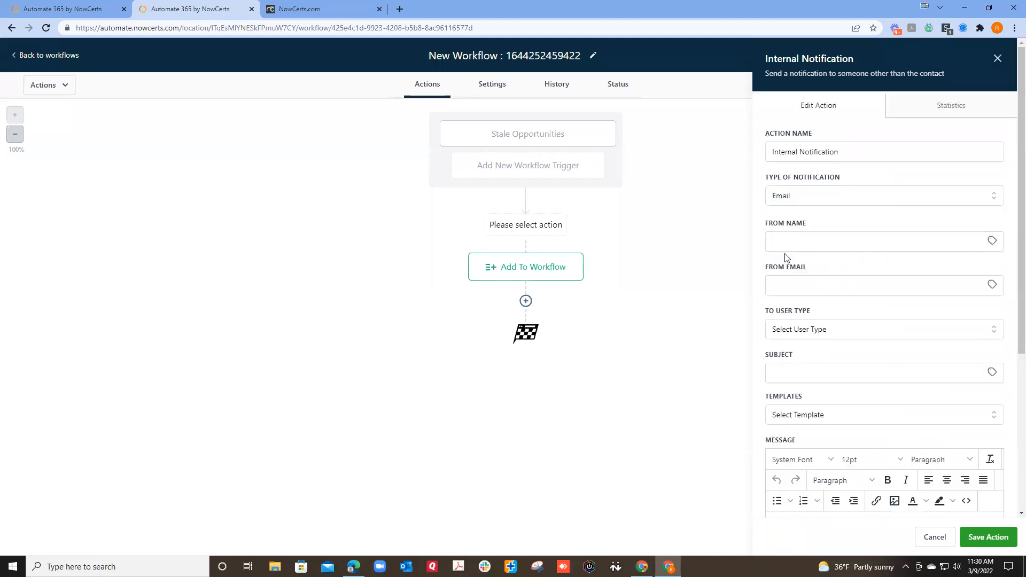
{"action": "left_click", "coordinate": [790, 330]}
{"action": "left_click", "coordinate": [795, 374]}
{"action": "left_click", "coordinate": [799, 375]}
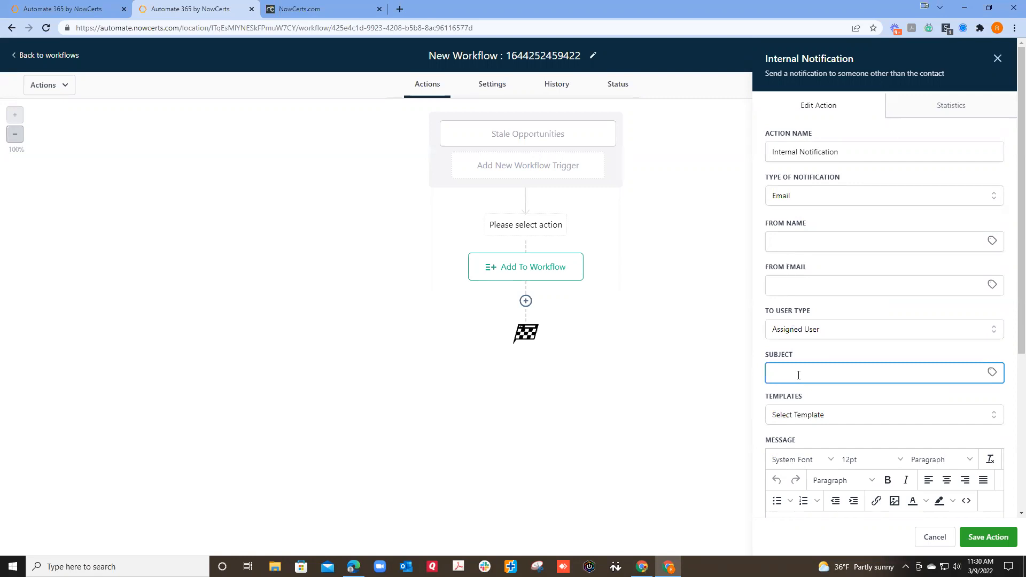
{"action": "type", "text": "check with prospect"}
Insert the contact's first name custom value into the notification message, and discard the notification action
{"action": "scroll", "coordinate": [792, 351], "scroll_direction": "down", "scroll_amount": 3}
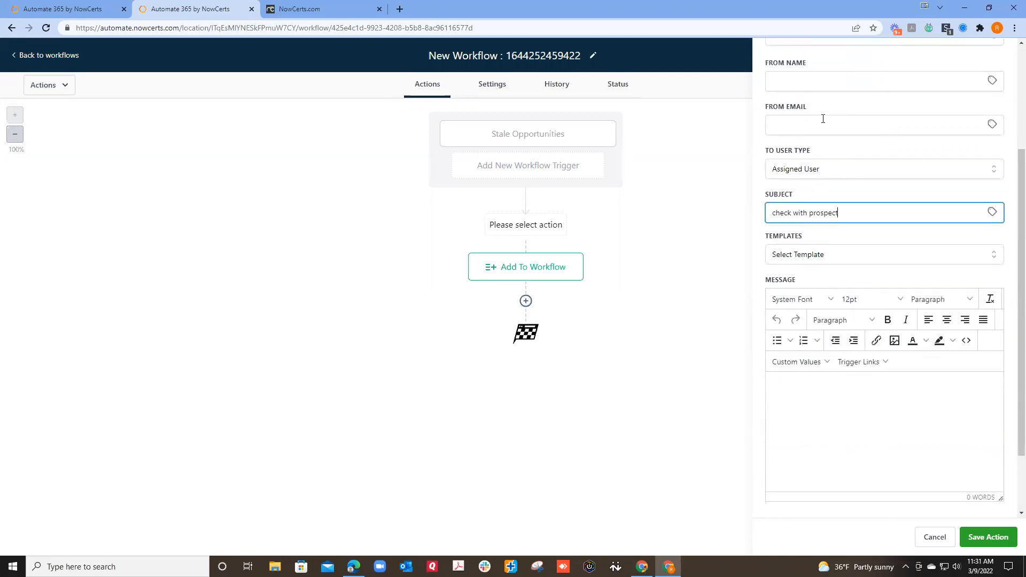
{"action": "left_click", "coordinate": [813, 366]}
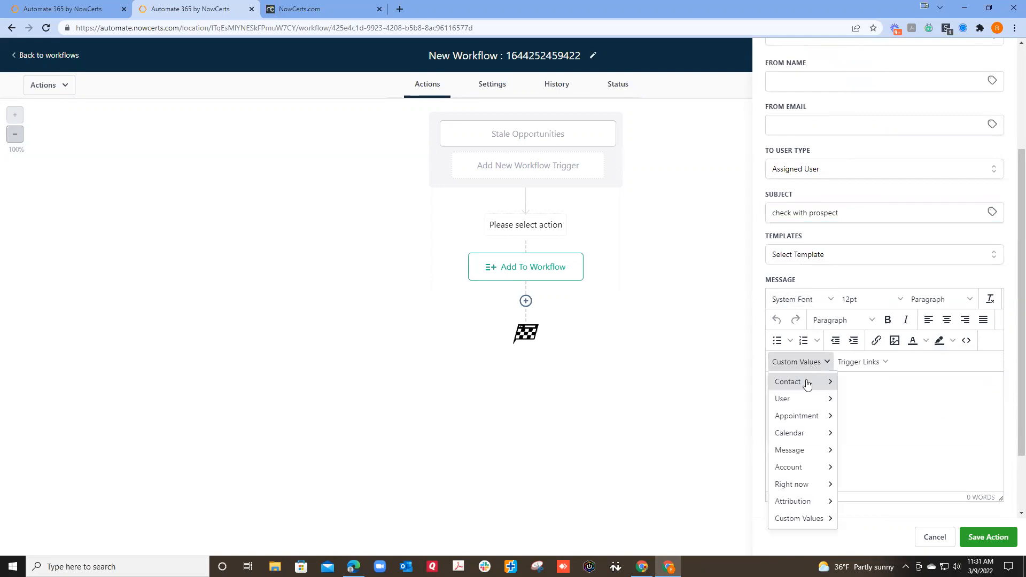
{"action": "mouse_move", "coordinate": [807, 384]}
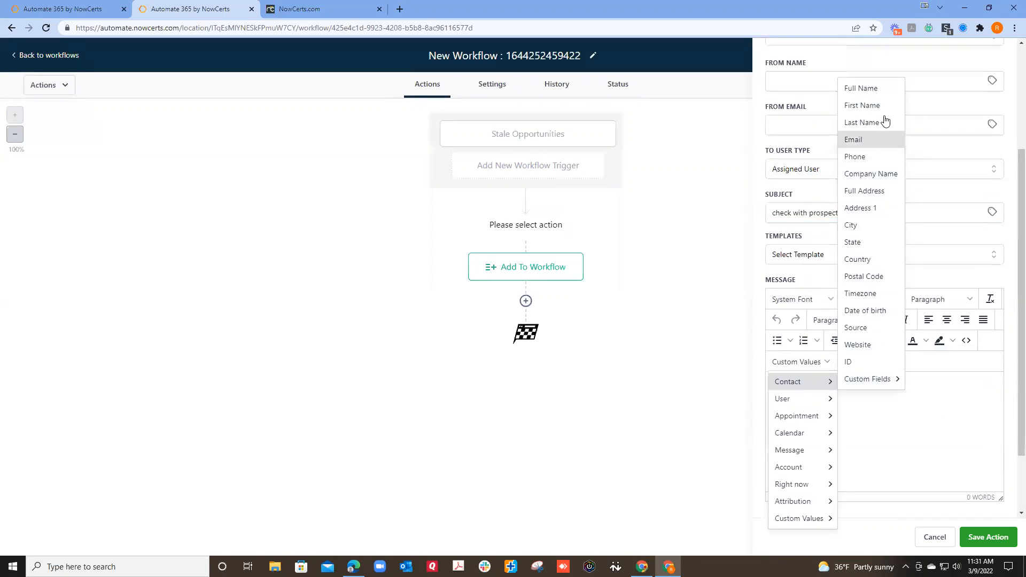
{"action": "left_click", "coordinate": [854, 106]}
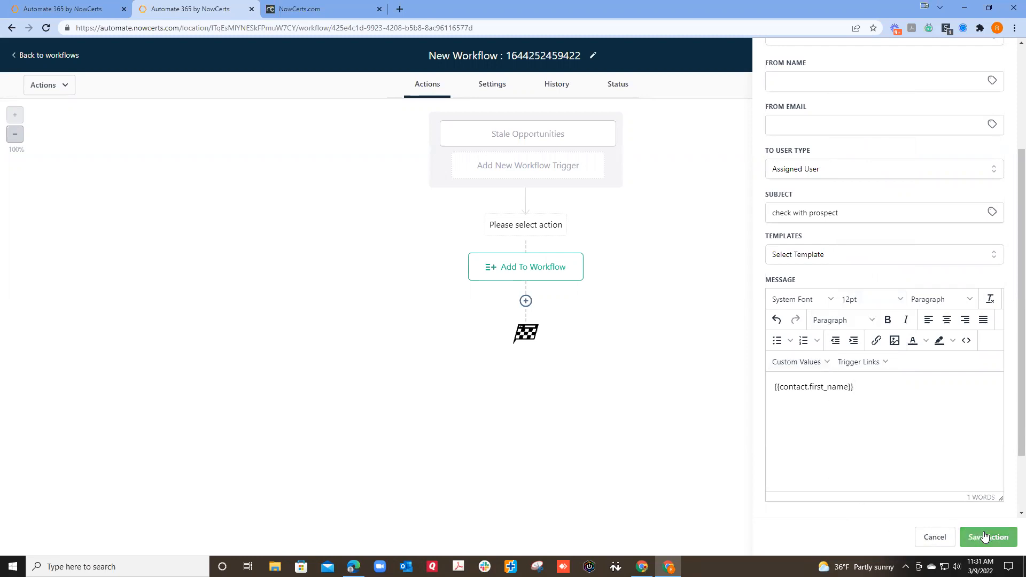
{"action": "mouse_move", "coordinate": [547, 262]}
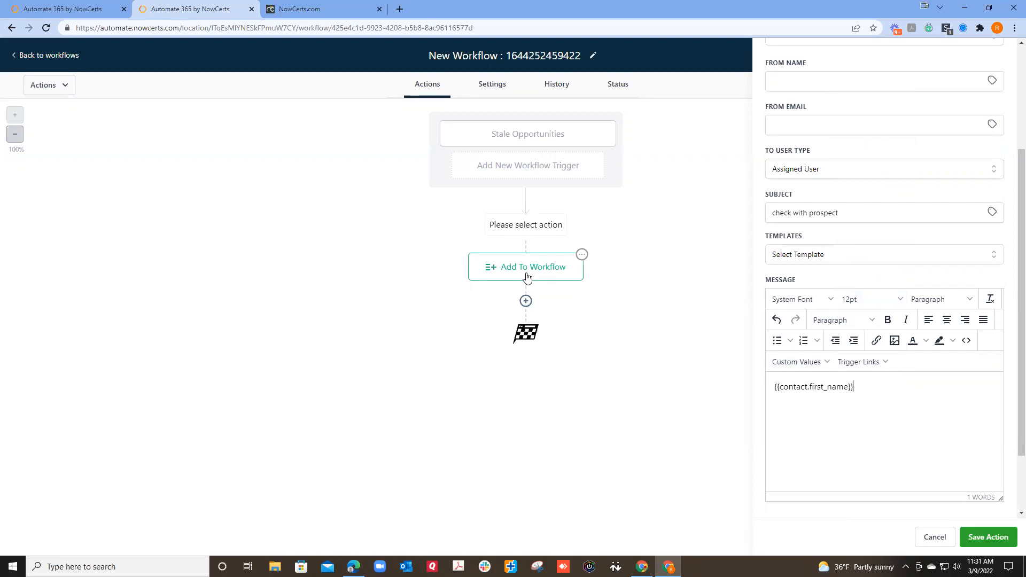
{"action": "left_click", "coordinate": [928, 538]}
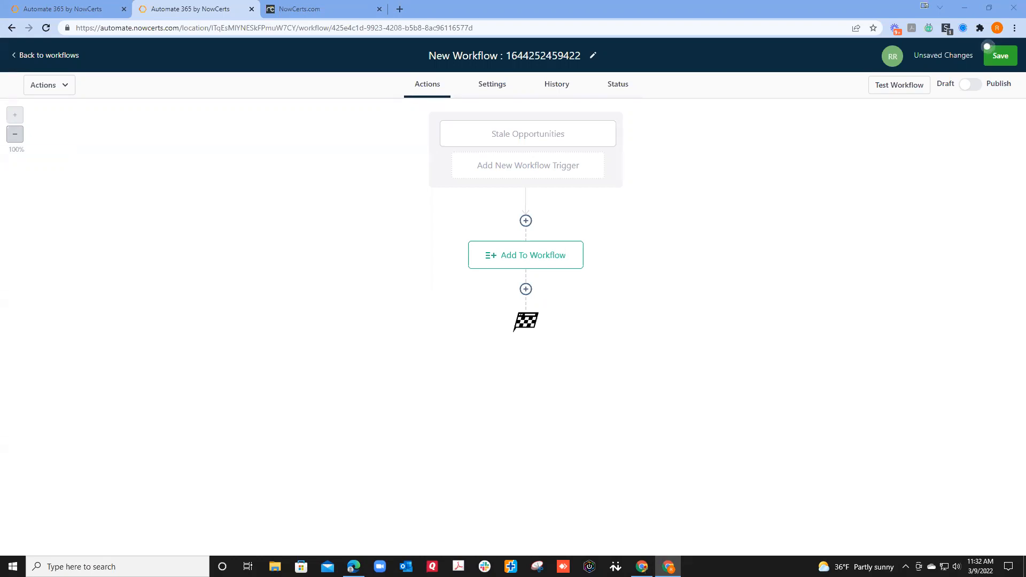
{"action": "left_click", "coordinate": [988, 46]}
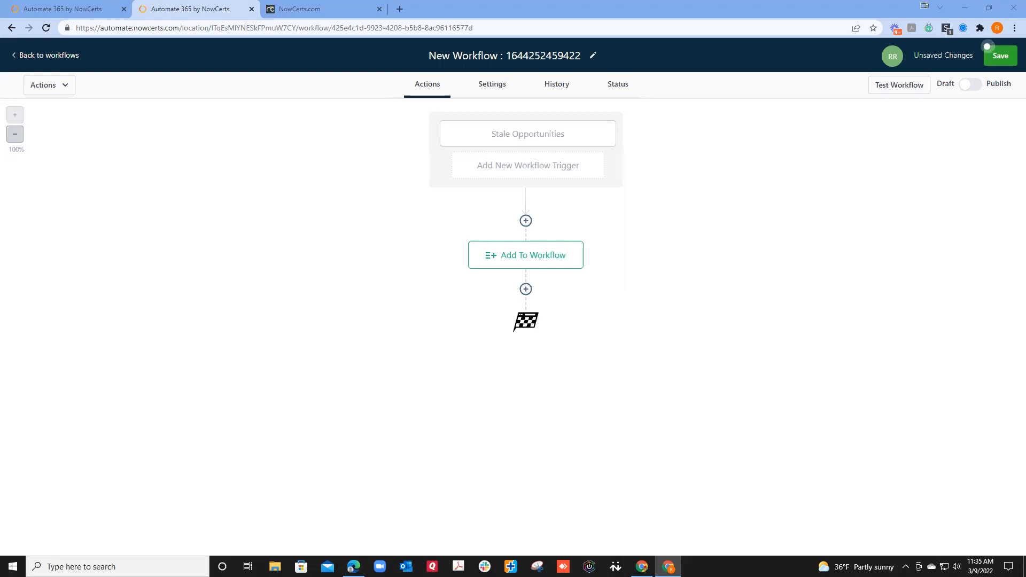
{"action": "left_click", "coordinate": [987, 46]}
{"action": "left_click", "coordinate": [987, 47]}
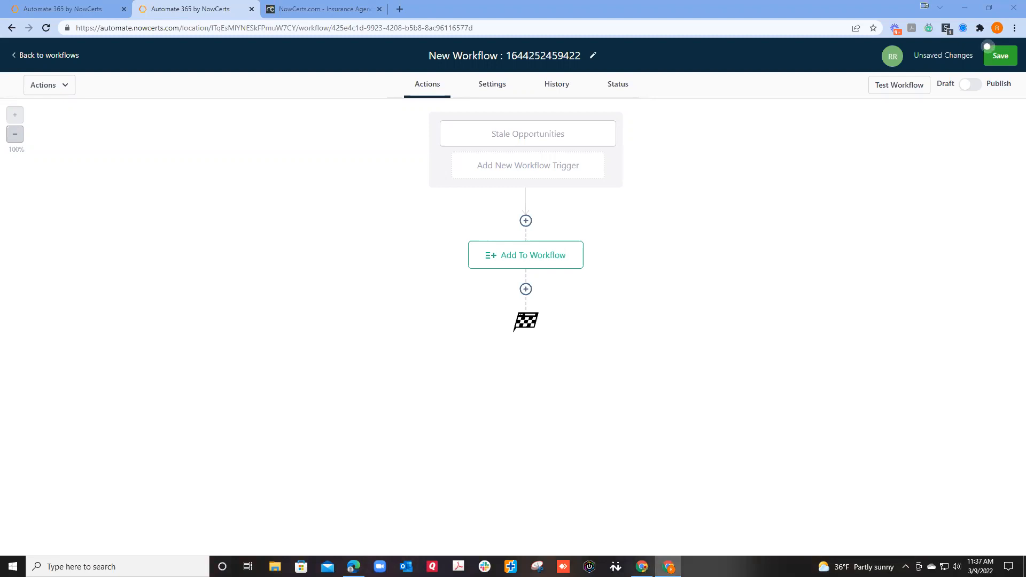
Examine the list of available CRM triggers for a new workflow trigger and close it without adding one
{"action": "left_click", "coordinate": [508, 171]}
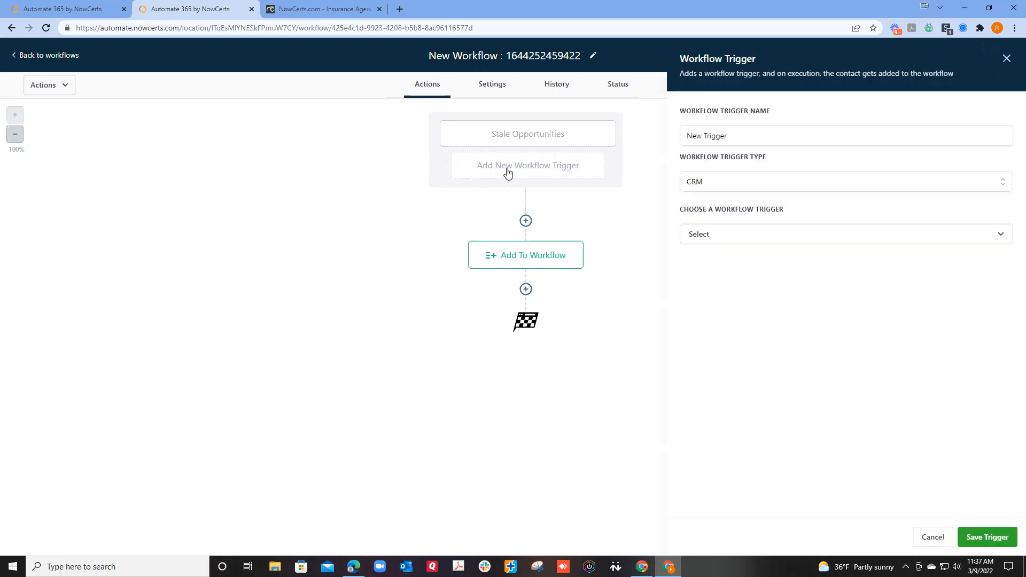
{"action": "left_click", "coordinate": [710, 240]}
{"action": "scroll", "coordinate": [733, 300], "scroll_direction": "down", "scroll_amount": 4}
{"action": "scroll", "coordinate": [732, 313], "scroll_direction": "down", "scroll_amount": 4}
{"action": "scroll", "coordinate": [732, 313], "scroll_direction": "down", "scroll_amount": 5}
{"action": "scroll", "coordinate": [732, 312], "scroll_direction": "down", "scroll_amount": 1}
{"action": "scroll", "coordinate": [729, 327], "scroll_direction": "up", "scroll_amount": 2}
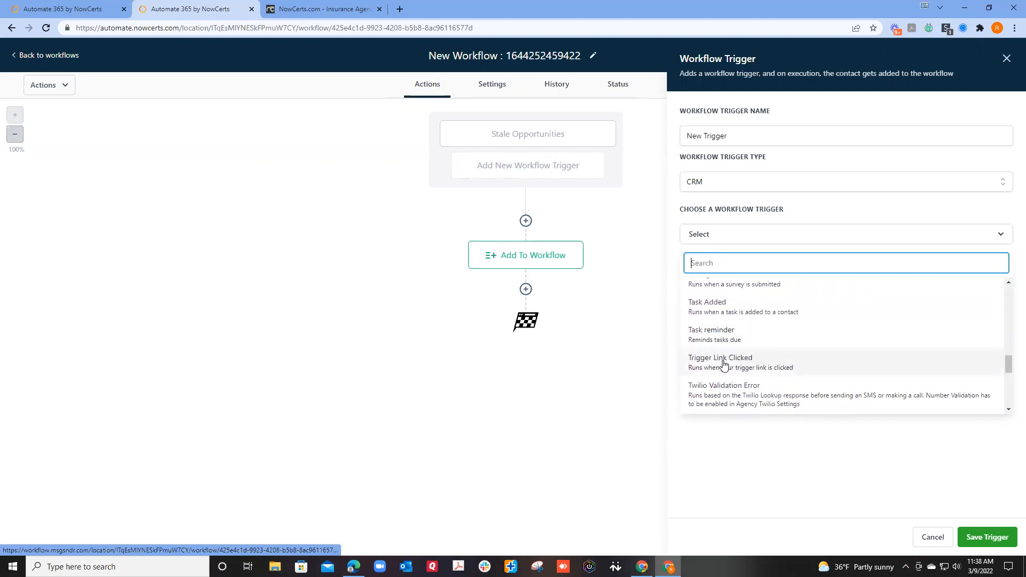
{"action": "scroll", "coordinate": [724, 364], "scroll_direction": "up", "scroll_amount": 1}
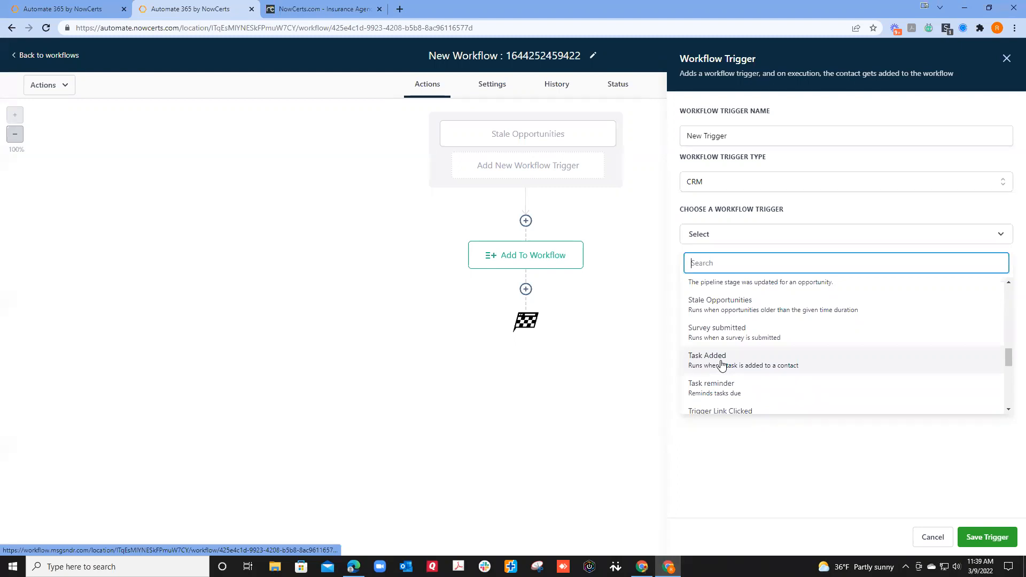
{"action": "left_click", "coordinate": [1007, 59]}
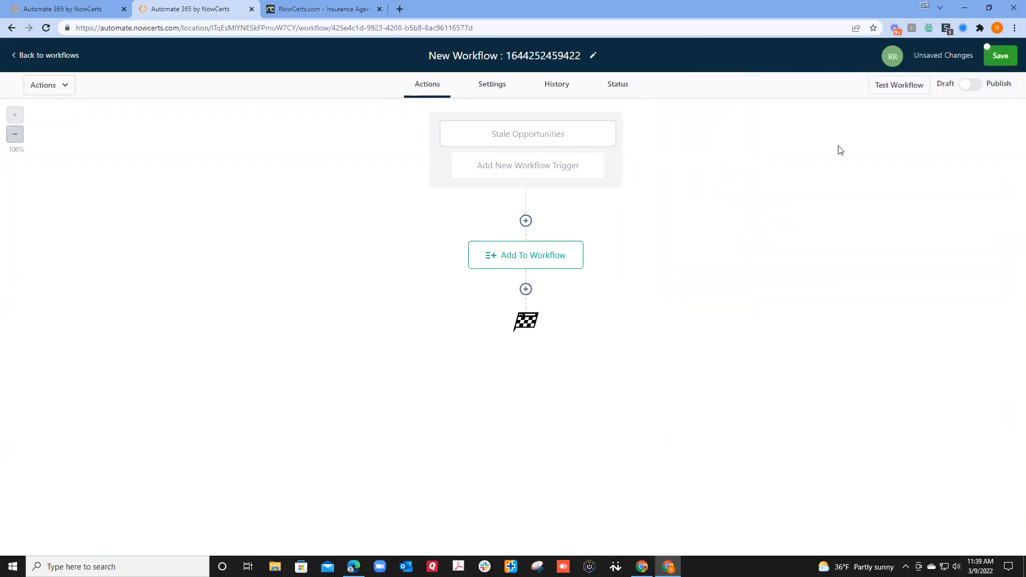
Start a Send Email action before the Add To Workflow action
{"action": "left_click", "coordinate": [526, 221]}
{"action": "left_click", "coordinate": [794, 167]}
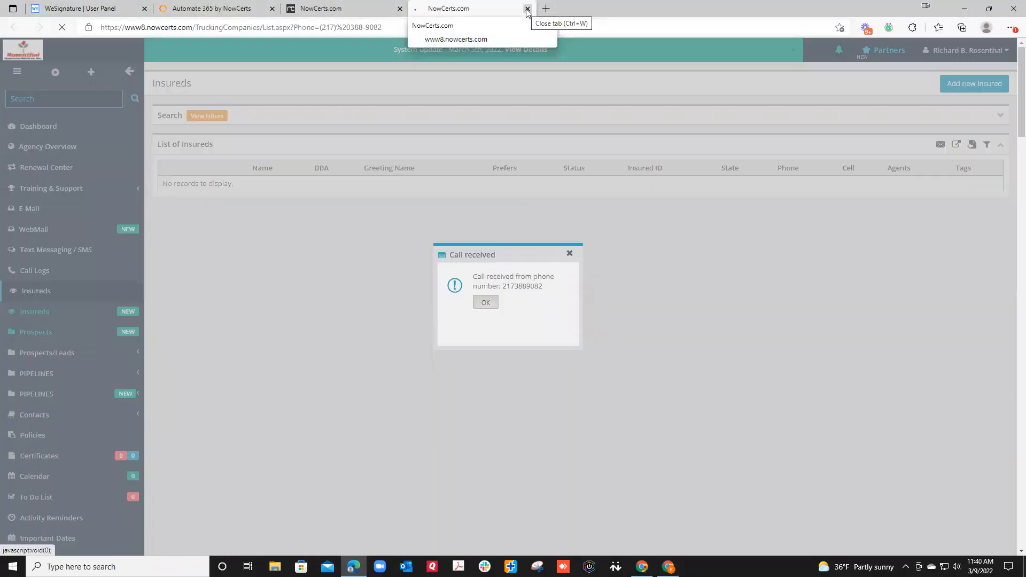
Close the incoming-call NowCerts tabs and minimize that browser window to return to the workflow editor
{"action": "left_click", "coordinate": [527, 9]}
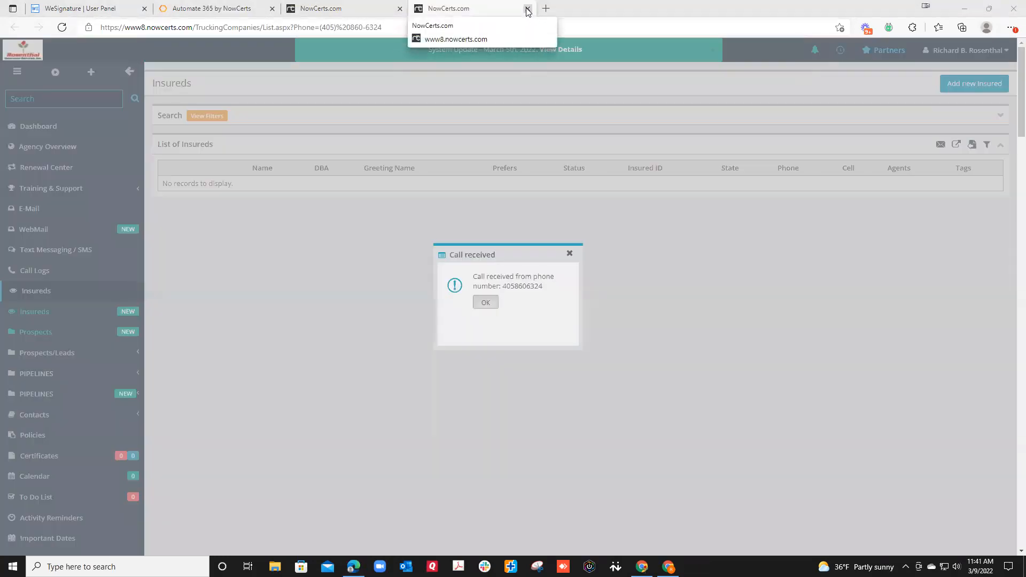
{"action": "left_click", "coordinate": [528, 9]}
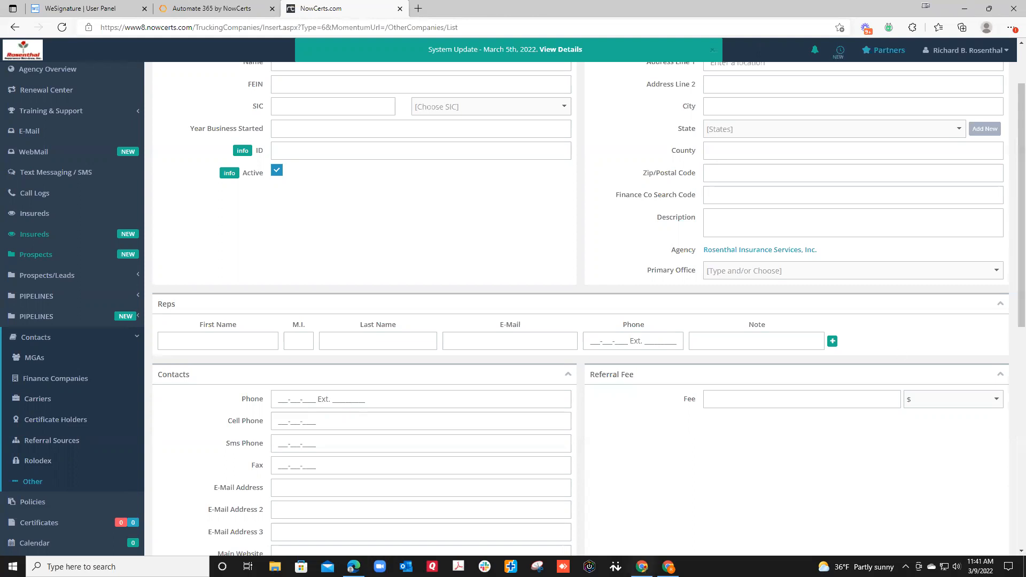
{"action": "left_click", "coordinate": [957, 12]}
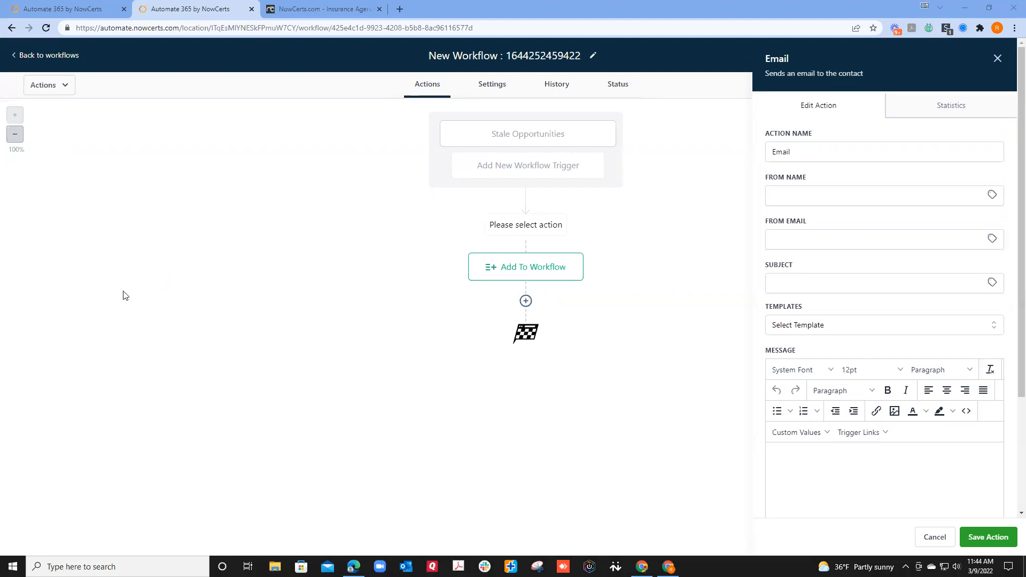
Start a Send Internal Notification action after the Add To Workflow action and set its notification type to SMS
{"action": "left_click", "coordinate": [525, 301]}
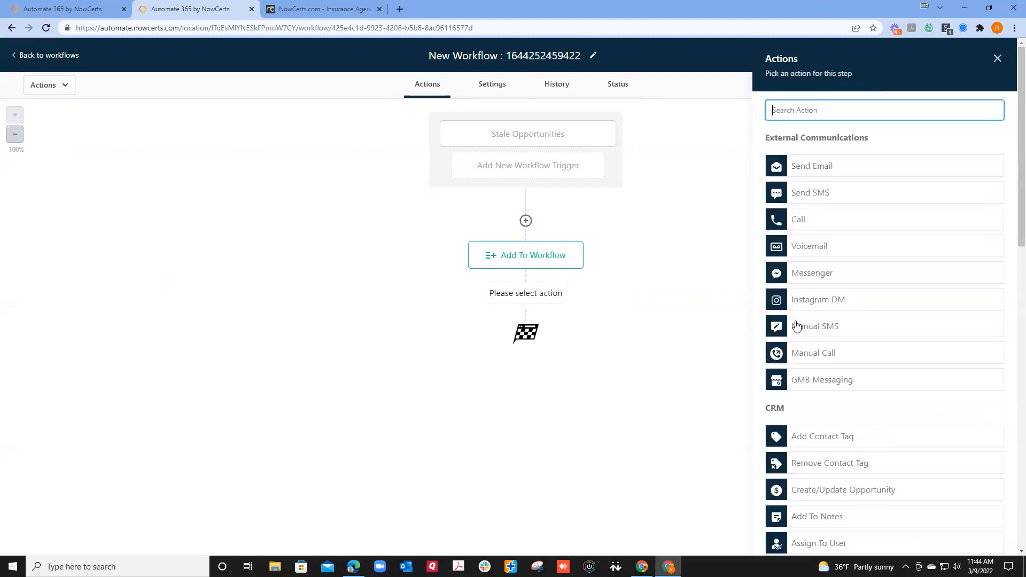
{"action": "scroll", "coordinate": [816, 367], "scroll_direction": "down", "scroll_amount": 4}
{"action": "scroll", "coordinate": [813, 428], "scroll_direction": "down", "scroll_amount": 2}
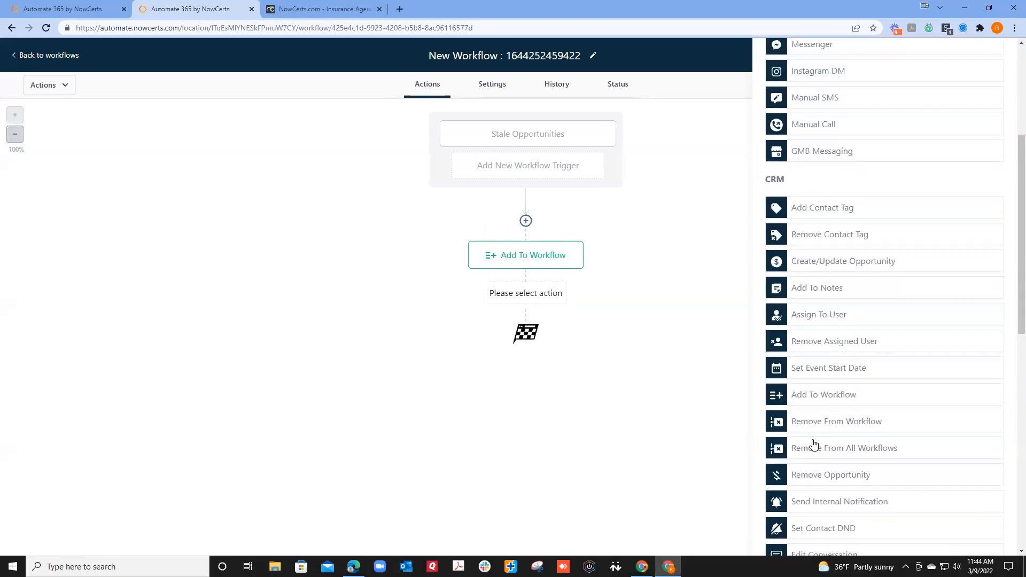
{"action": "left_click", "coordinate": [816, 462]}
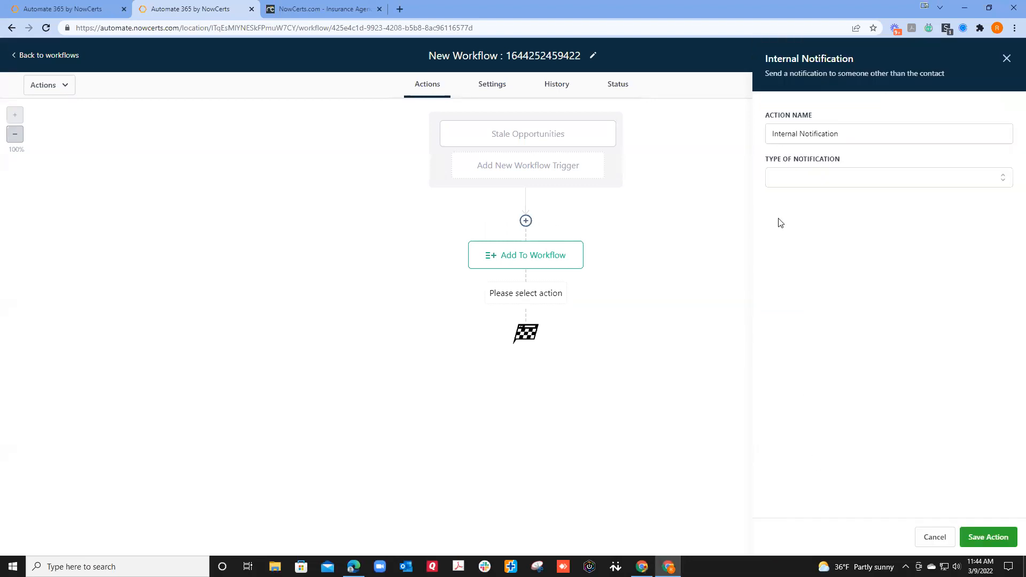
{"action": "left_click", "coordinate": [771, 182]}
{"action": "left_click", "coordinate": [780, 244]}
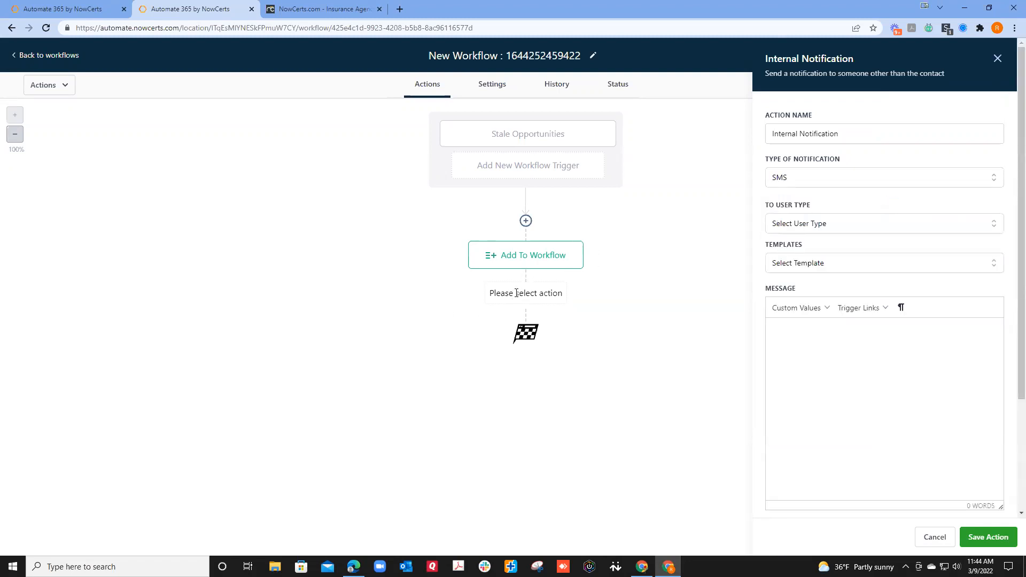
Set the recipient user type of the SMS notification to Custom Number
{"action": "left_click", "coordinate": [784, 185]}
{"action": "left_click", "coordinate": [784, 224]}
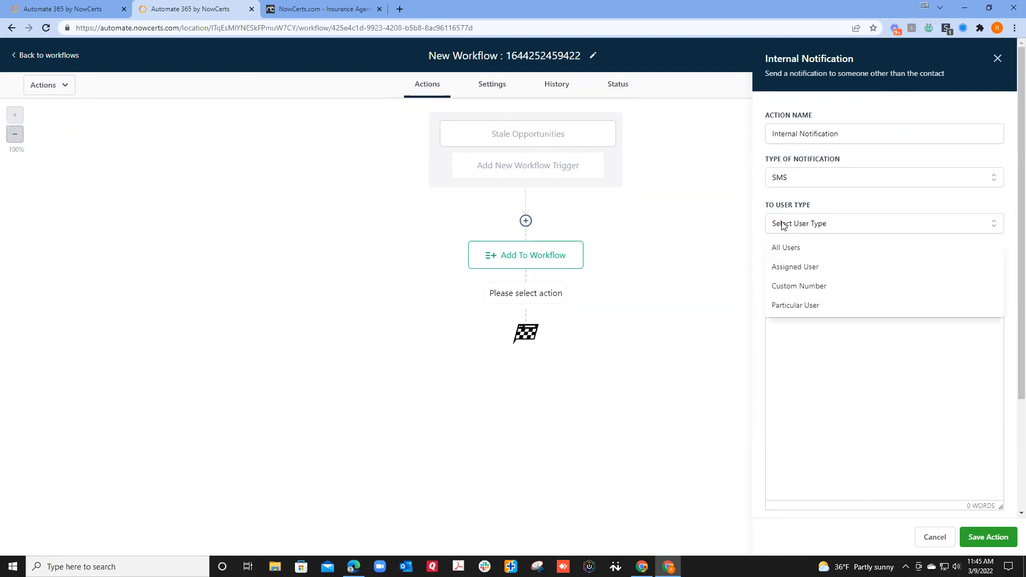
{"action": "left_click", "coordinate": [784, 287]}
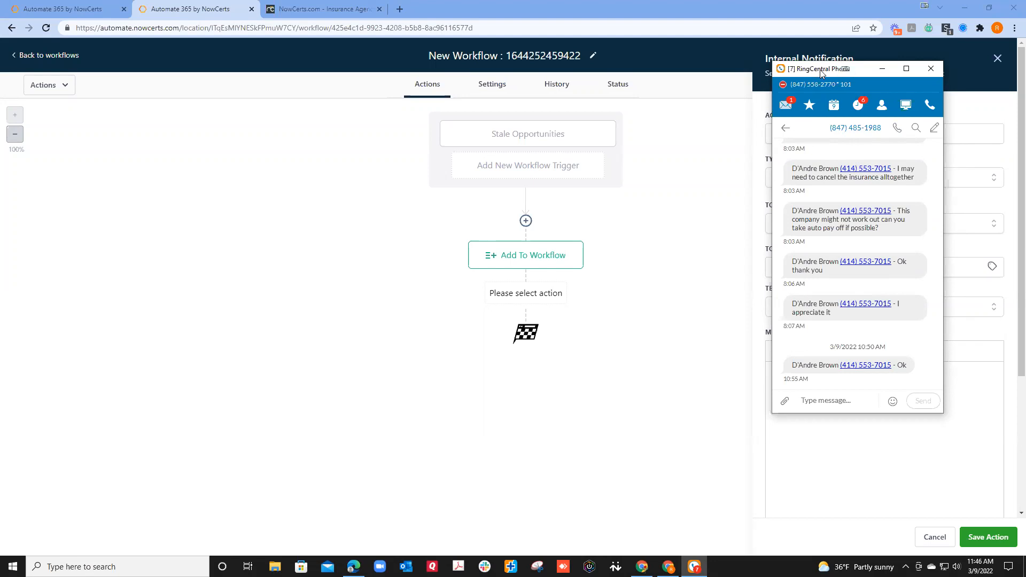
Switch the internal notification's type to Email and open the choices for its recipient user type
{"action": "left_click_drag", "start_coordinate": [821, 70], "coordinate": [1025, 70]}
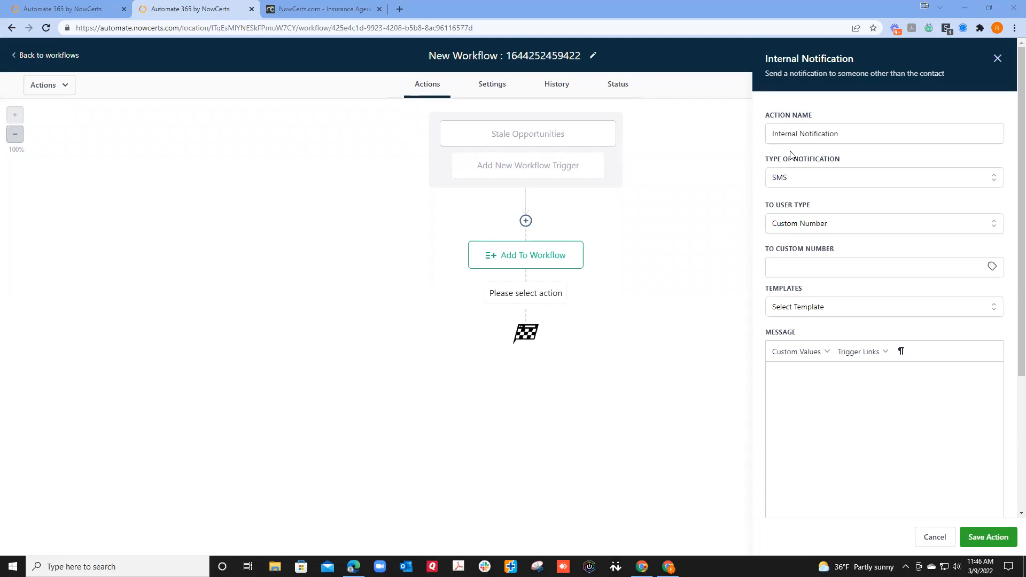
{"action": "left_click", "coordinate": [783, 186]}
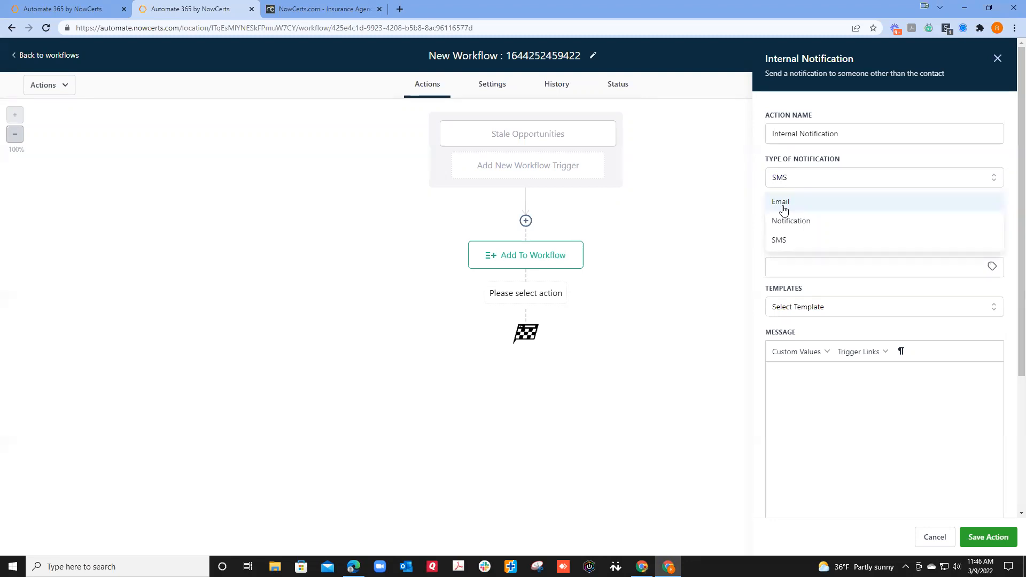
{"action": "left_click", "coordinate": [782, 207]}
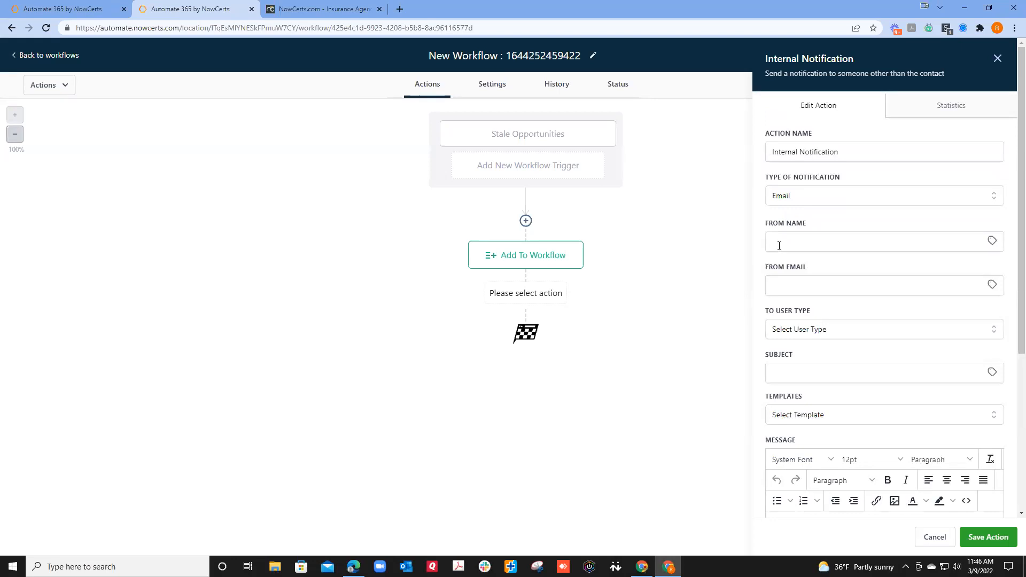
{"action": "left_click", "coordinate": [776, 330]}
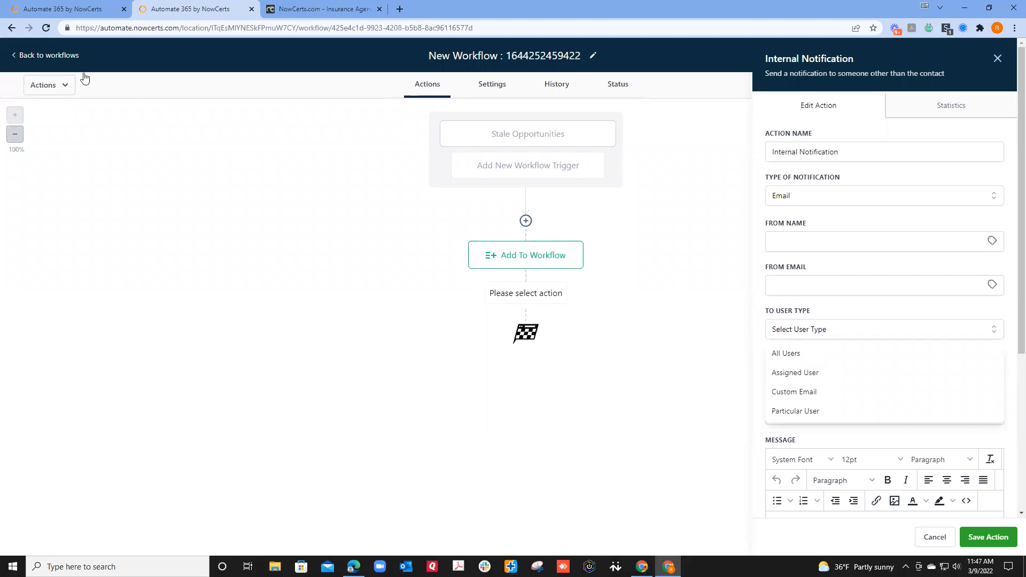
Leave the workflow editor, discarding the unsaved changes, and open Conversations
{"action": "left_click", "coordinate": [40, 58]}
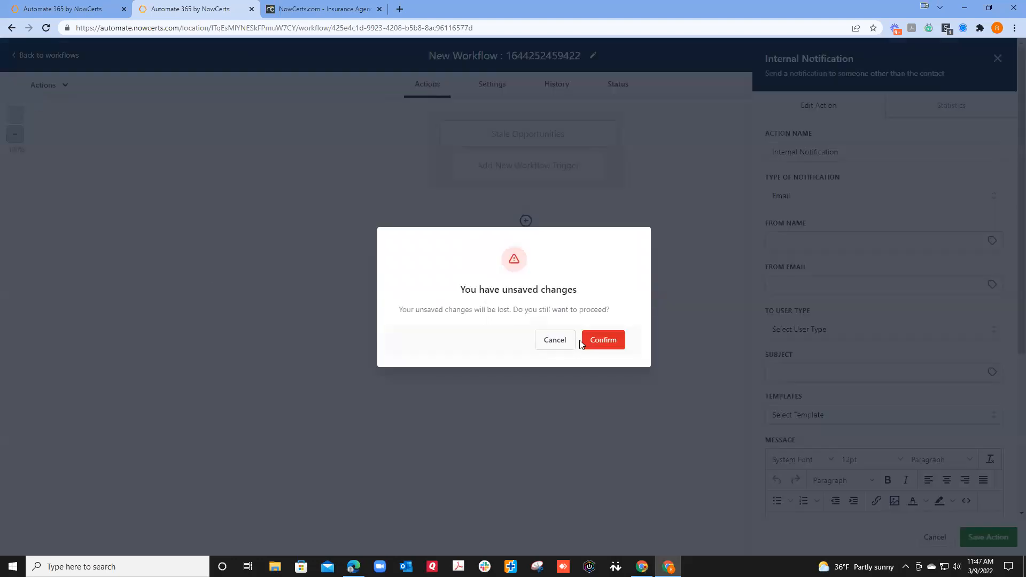
{"action": "left_click", "coordinate": [595, 341]}
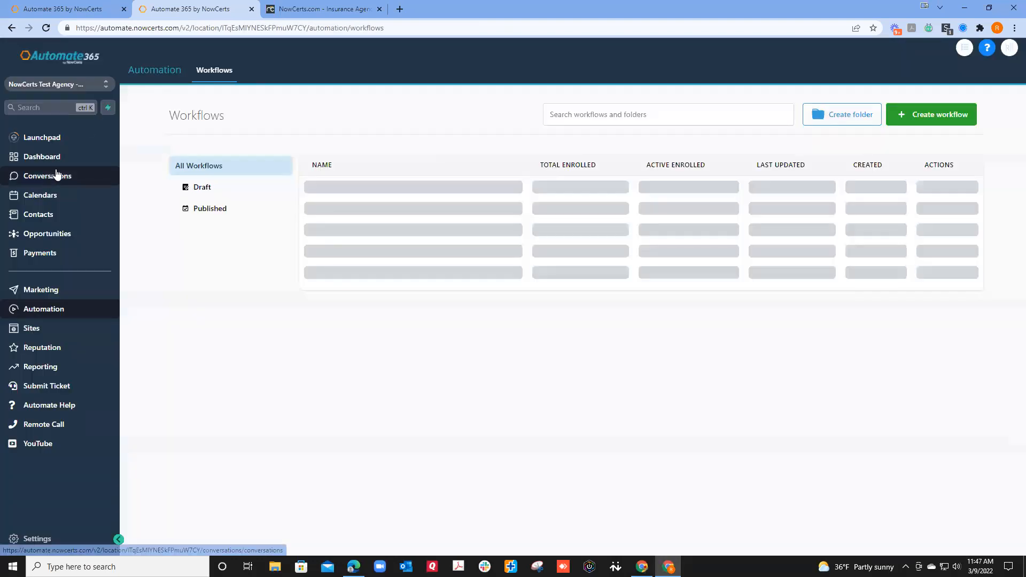
{"action": "left_click", "coordinate": [48, 178]}
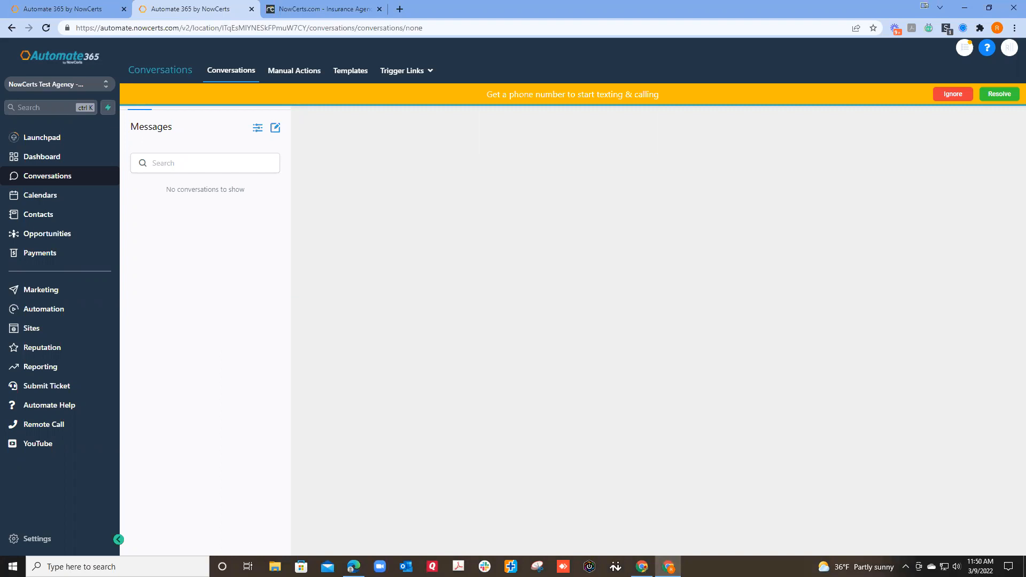
Create a new workflow in Automation using the Start from scratch template
{"action": "left_click", "coordinate": [42, 310]}
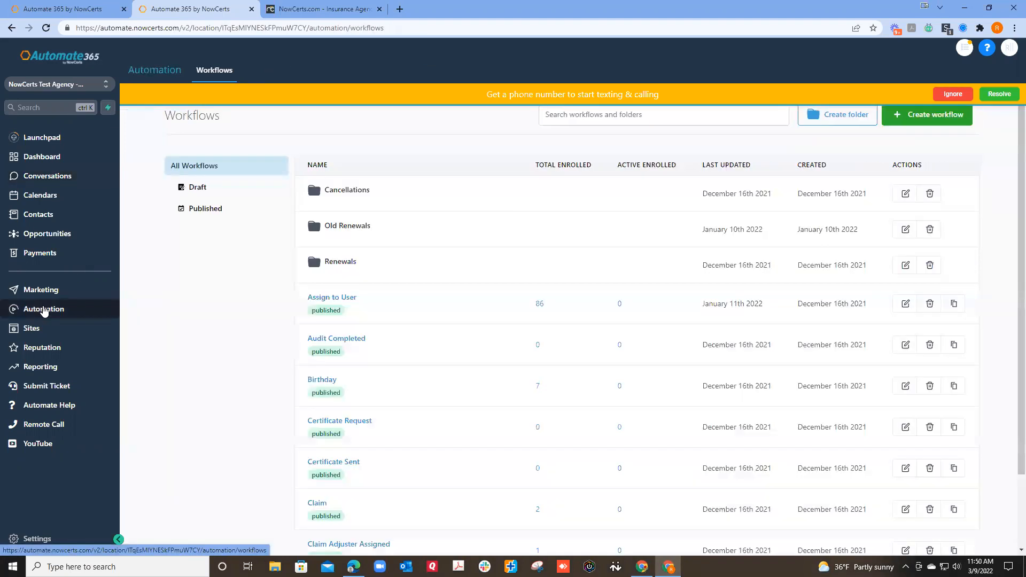
{"action": "left_click", "coordinate": [922, 121]}
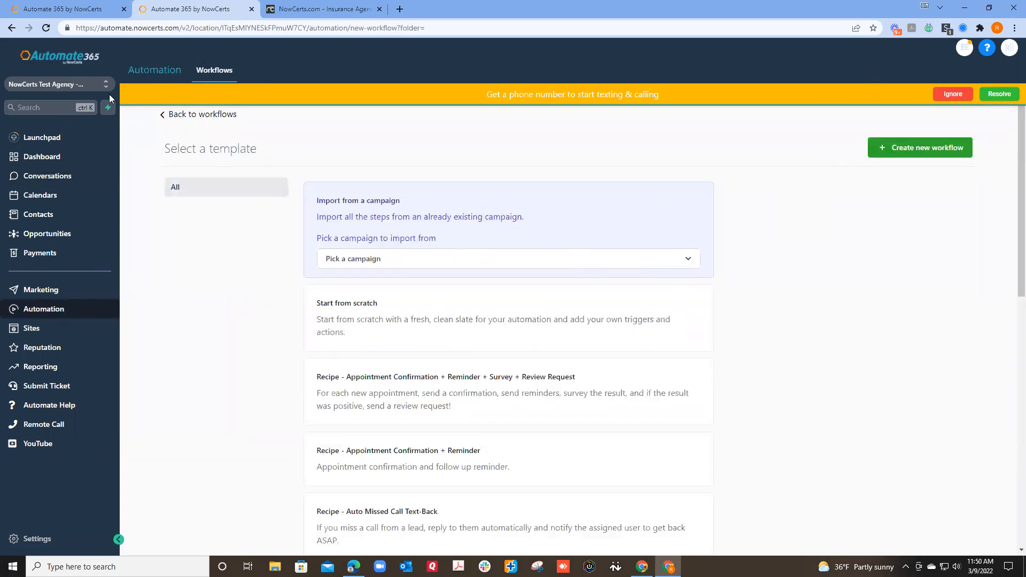
{"action": "left_click", "coordinate": [37, 311]}
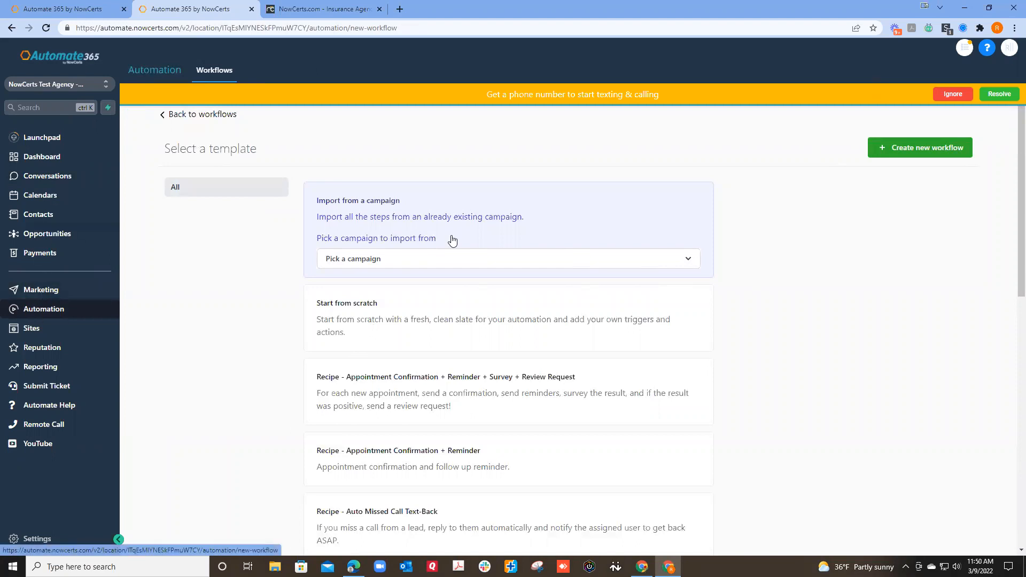
{"action": "left_click", "coordinate": [907, 148]}
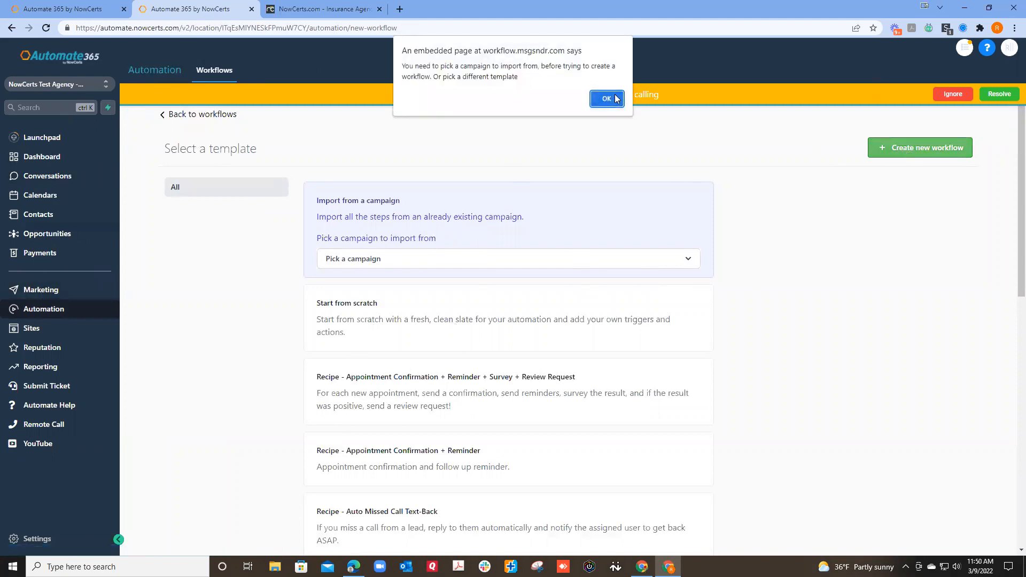
{"action": "left_click", "coordinate": [617, 98]}
{"action": "left_click", "coordinate": [638, 295]}
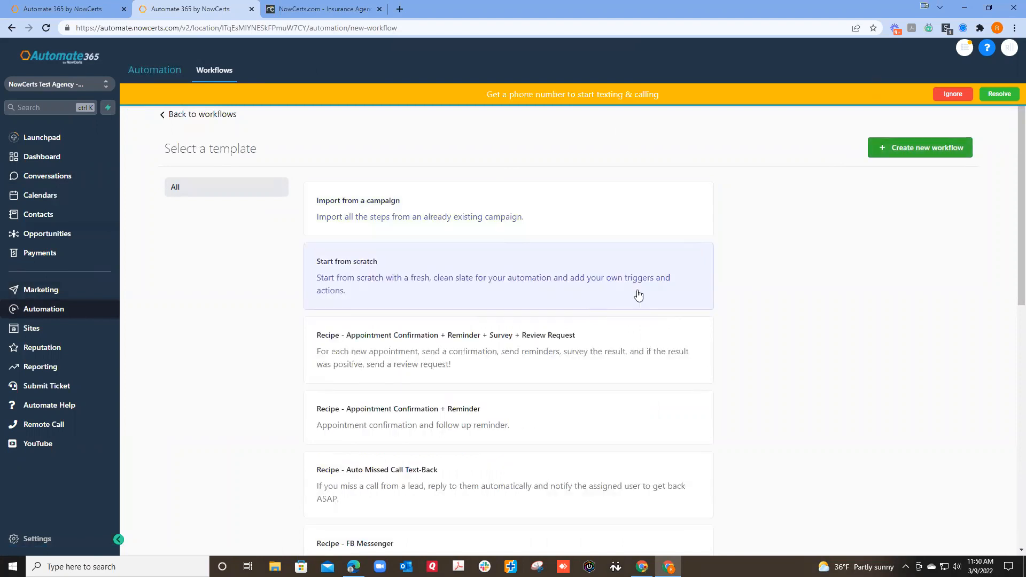
{"action": "left_click", "coordinate": [908, 150]}
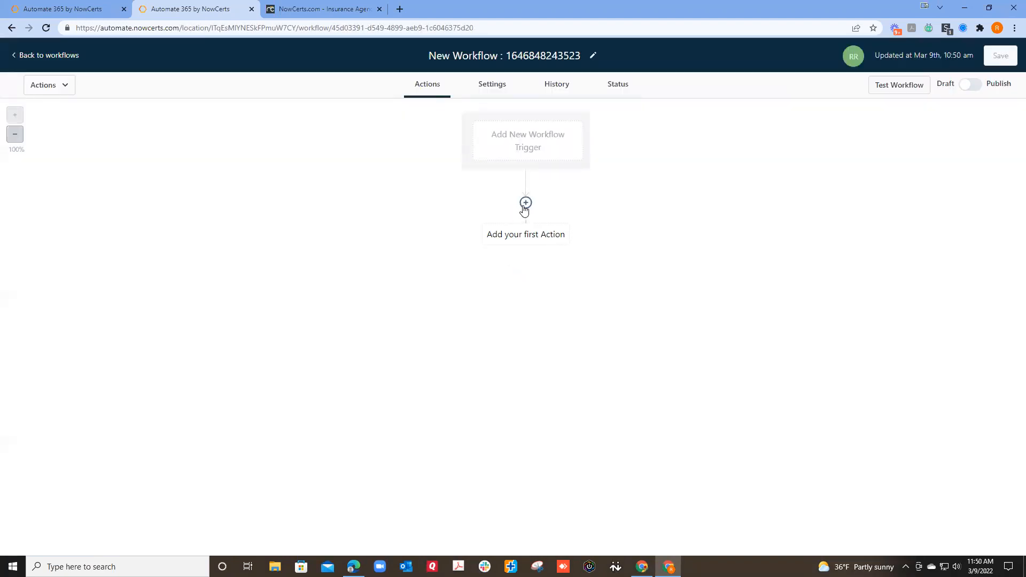
Examine the actions available for the new workflow's first step, from External Communications through Conditions and workflow
{"action": "left_click", "coordinate": [525, 203]}
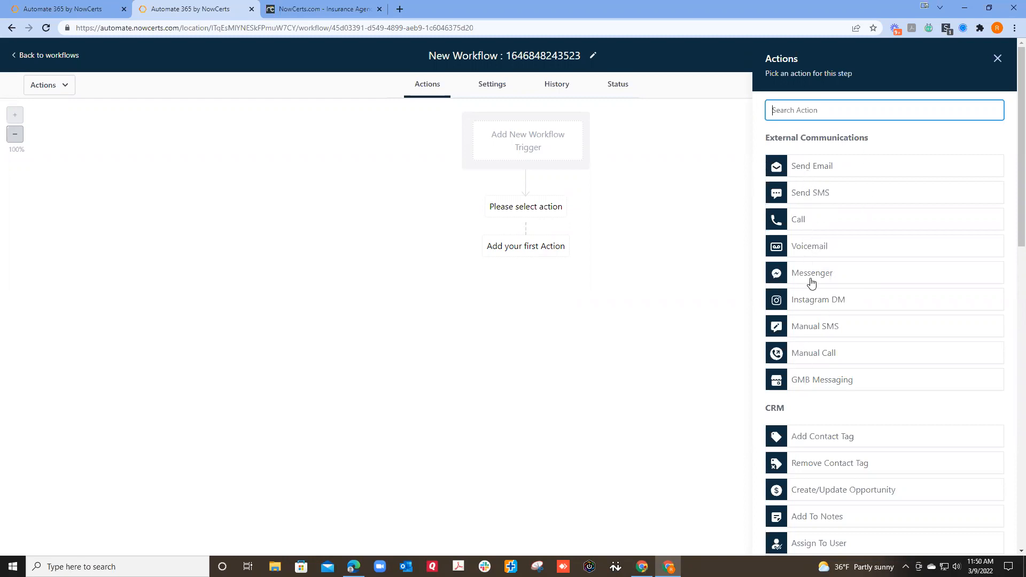
{"action": "scroll", "coordinate": [808, 367], "scroll_direction": "down", "scroll_amount": 2}
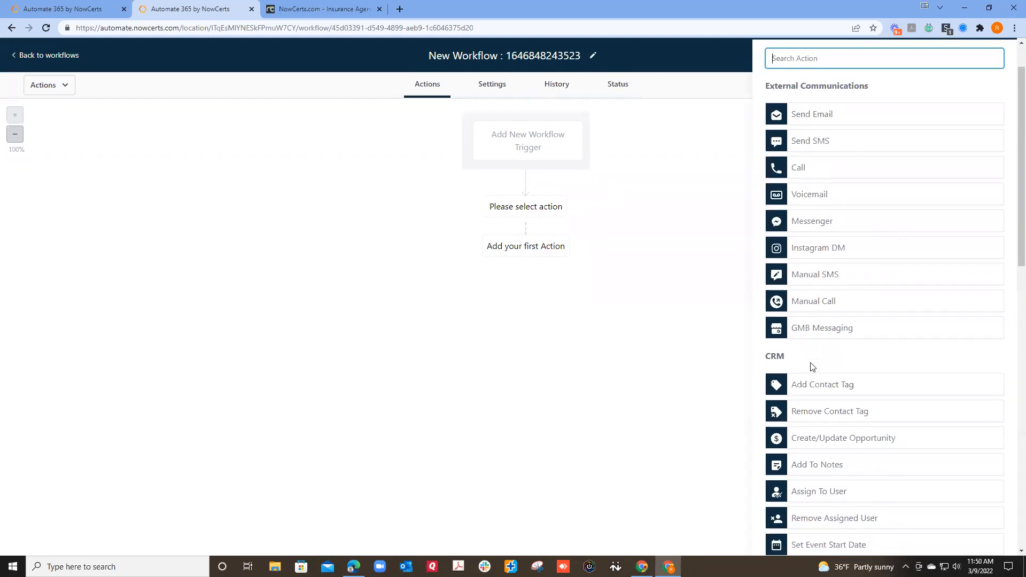
{"action": "scroll", "coordinate": [781, 289], "scroll_direction": "down", "scroll_amount": 2}
{"action": "scroll", "coordinate": [755, 193], "scroll_direction": "down", "scroll_amount": 2}
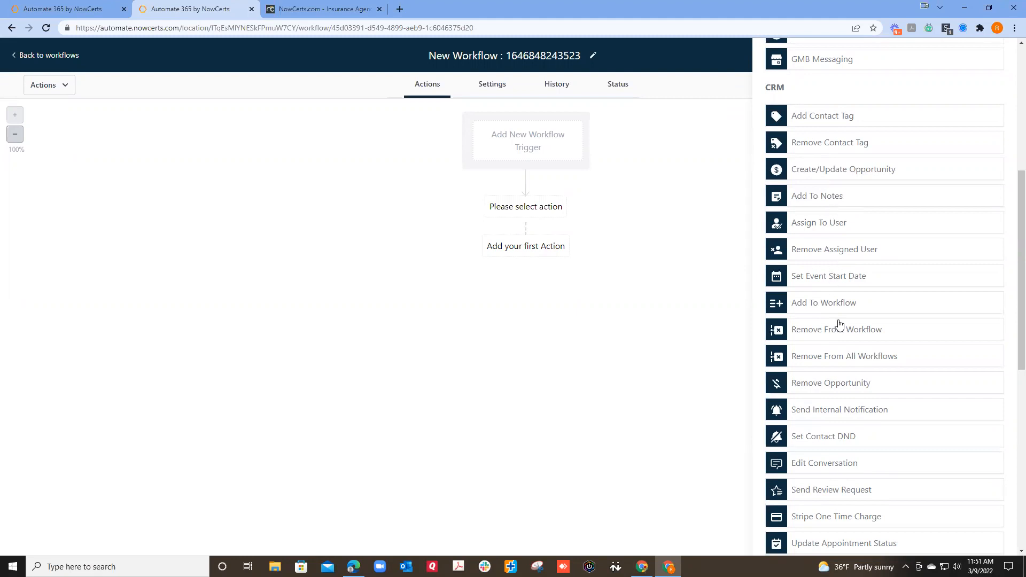
{"action": "scroll", "coordinate": [839, 325], "scroll_direction": "down", "scroll_amount": 5}
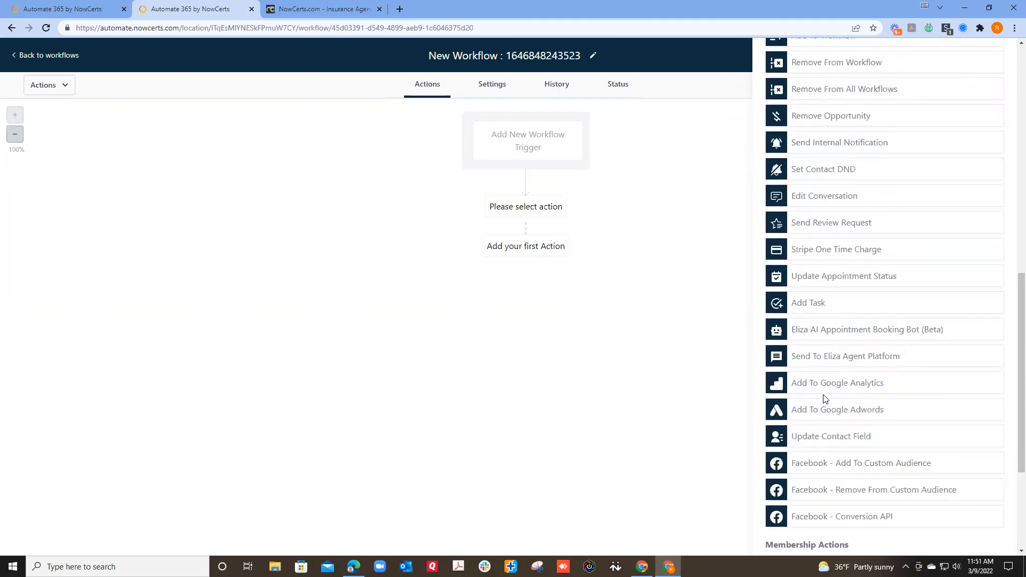
{"action": "scroll", "coordinate": [823, 398], "scroll_direction": "down", "scroll_amount": 4}
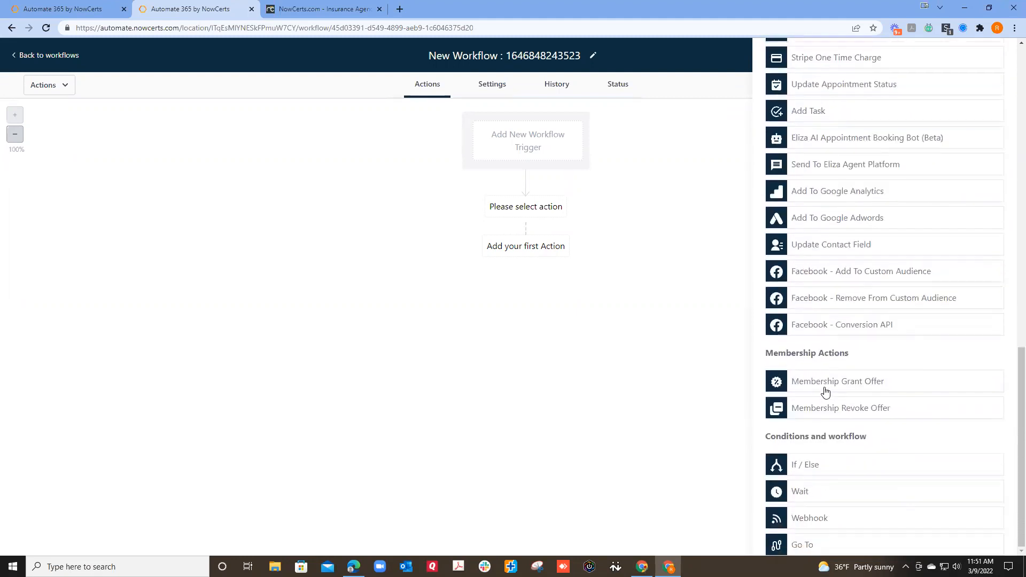
{"action": "scroll", "coordinate": [823, 395], "scroll_direction": "up", "scroll_amount": 2}
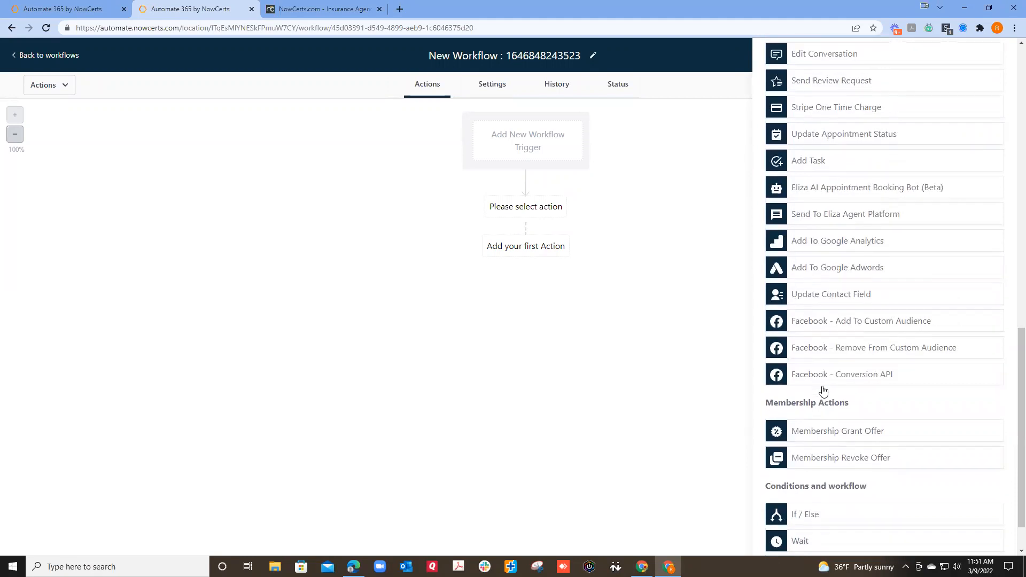
{"action": "scroll", "coordinate": [823, 391], "scroll_direction": "down", "scroll_amount": 2}
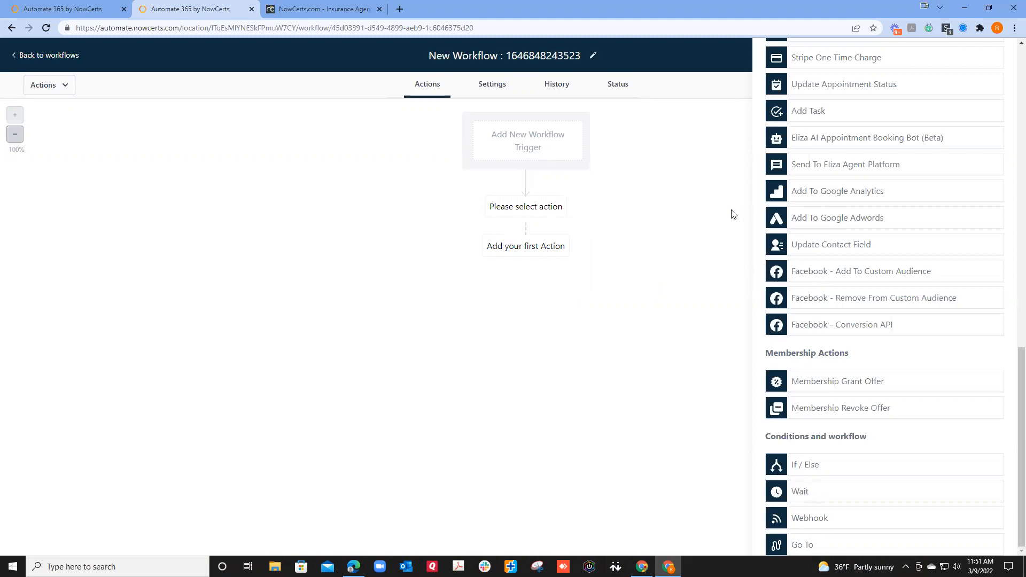
Examine the available CRM triggers for a new workflow trigger and close it without saving
{"action": "left_click", "coordinate": [549, 152]}
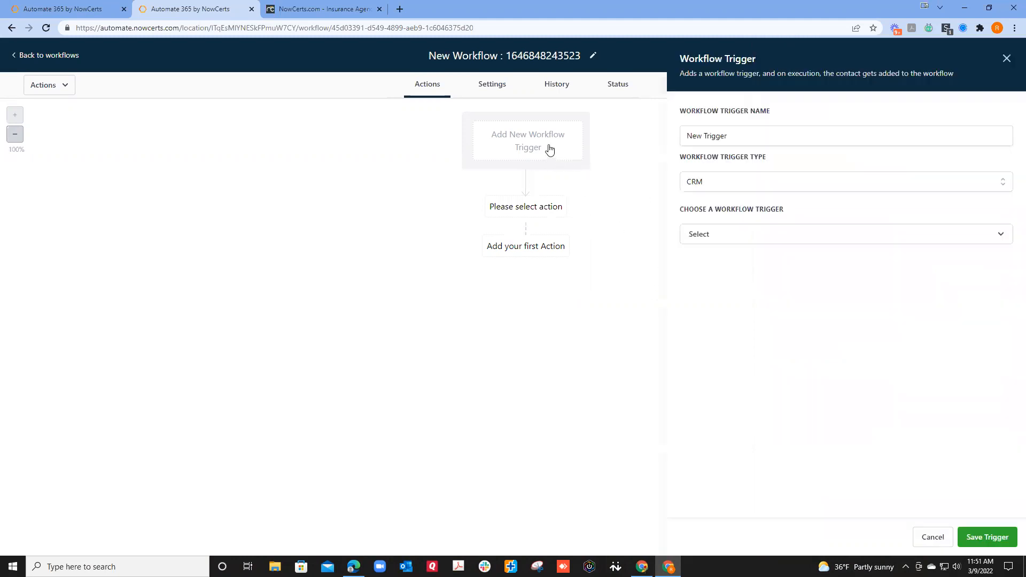
{"action": "left_click", "coordinate": [697, 239]}
{"action": "scroll", "coordinate": [711, 331], "scroll_direction": "down", "scroll_amount": 5}
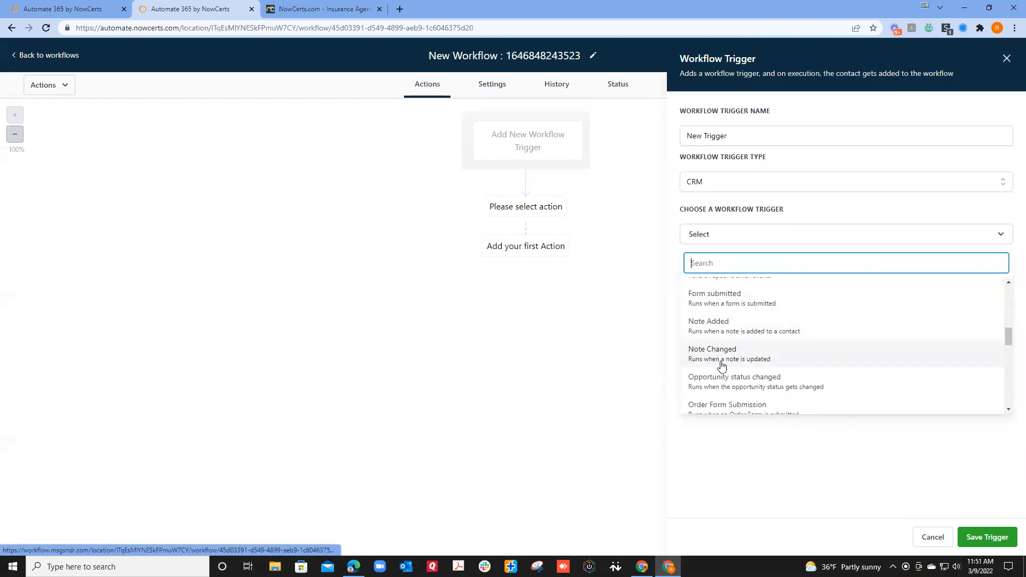
{"action": "scroll", "coordinate": [721, 372], "scroll_direction": "up", "scroll_amount": 1}
{"action": "scroll", "coordinate": [721, 373], "scroll_direction": "up", "scroll_amount": 2}
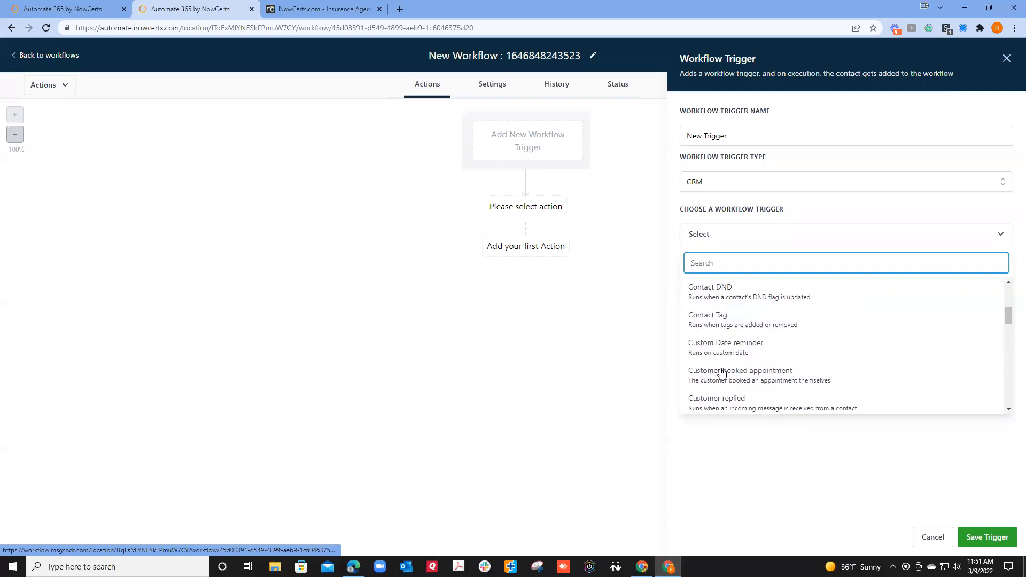
{"action": "scroll", "coordinate": [721, 372], "scroll_direction": "up", "scroll_amount": 2}
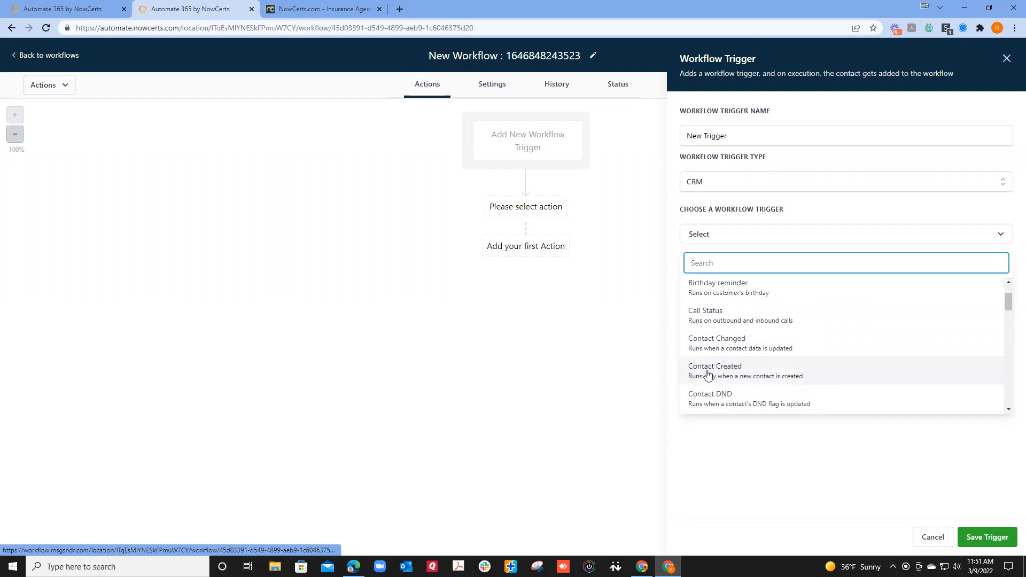
{"action": "scroll", "coordinate": [711, 369], "scroll_direction": "down", "scroll_amount": 5}
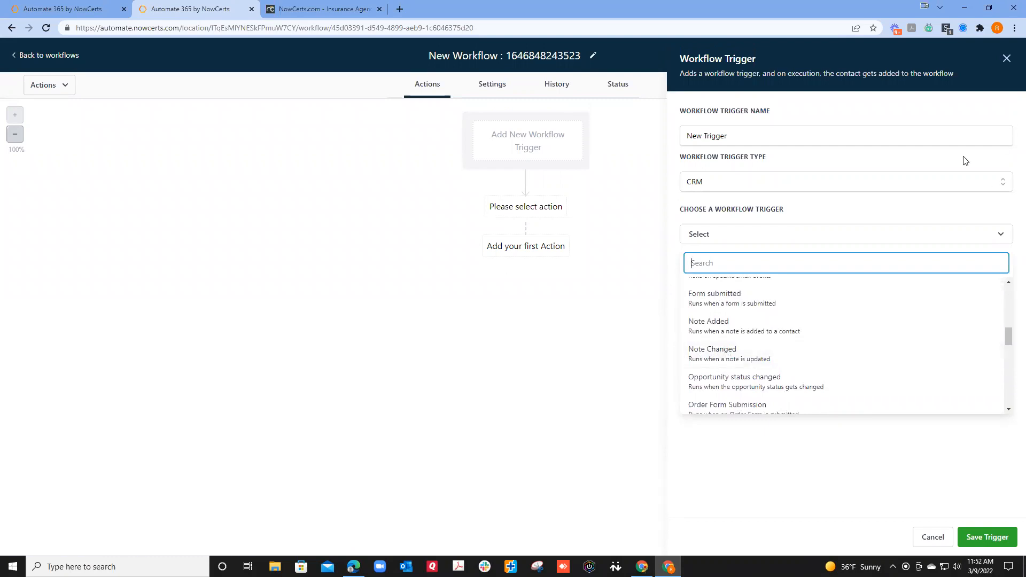
{"action": "left_click", "coordinate": [1007, 58]}
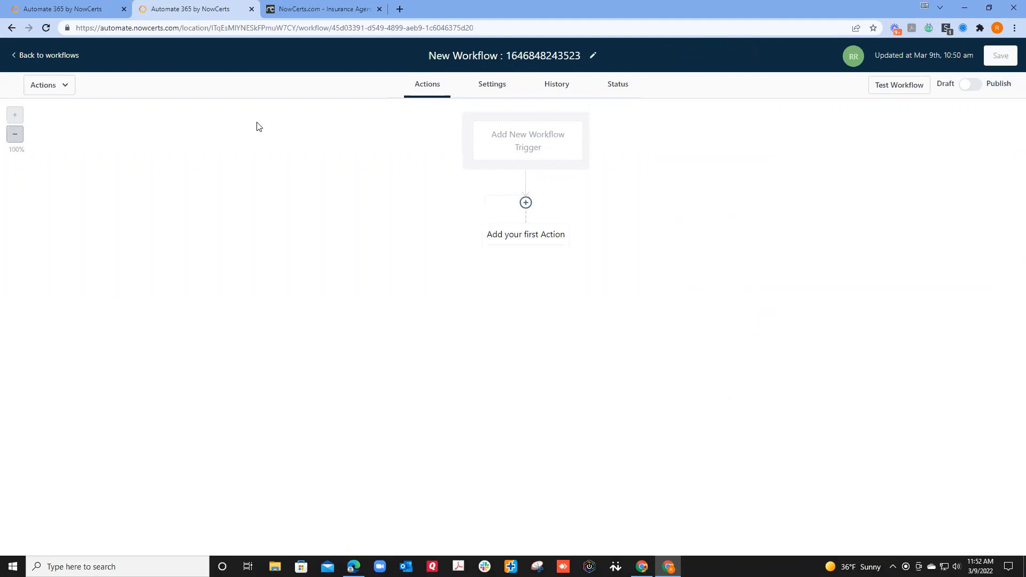
Leave the workflow editor for the Contacts list and ignore the phone number banner
{"action": "left_click", "coordinate": [49, 55]}
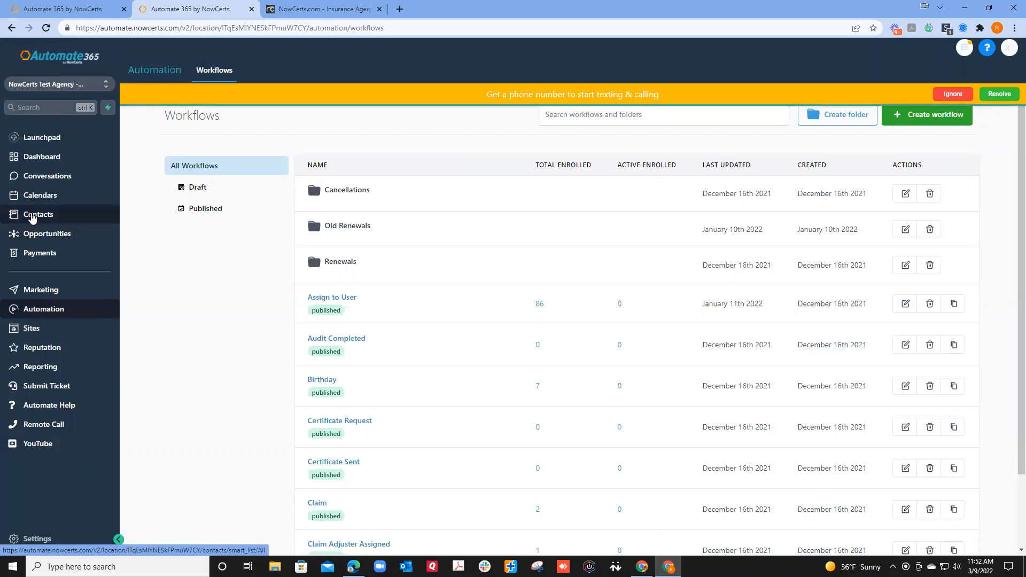
{"action": "left_click", "coordinate": [33, 218]}
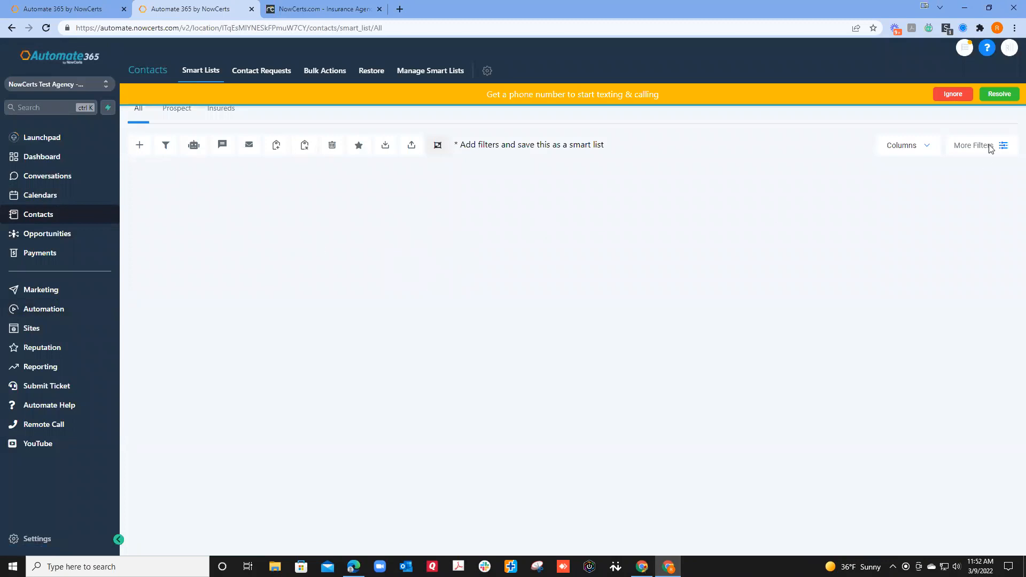
{"action": "left_click", "coordinate": [943, 93]}
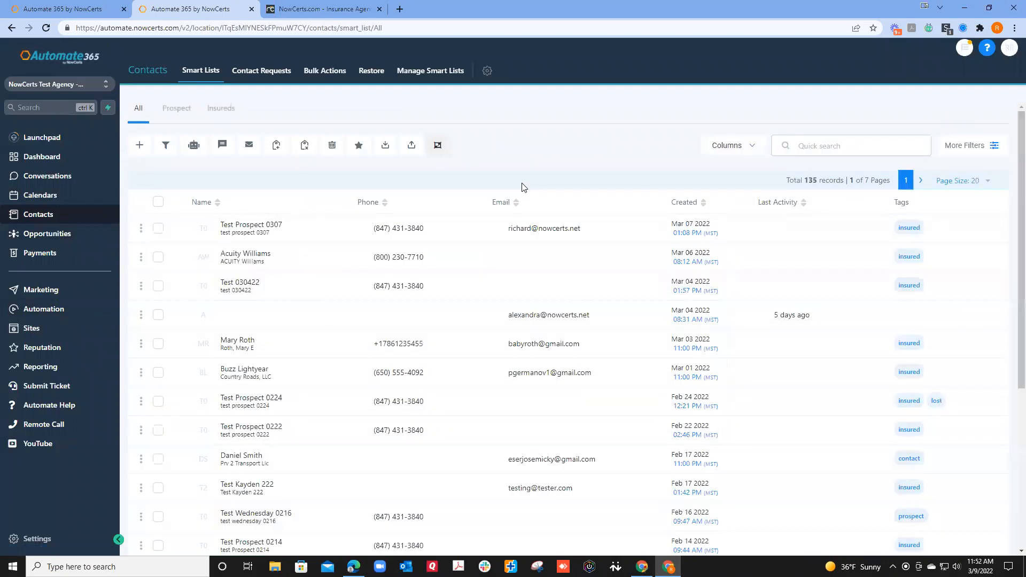
Open the first contact in the list and review its notes and tasks
{"action": "left_click", "coordinate": [310, 233]}
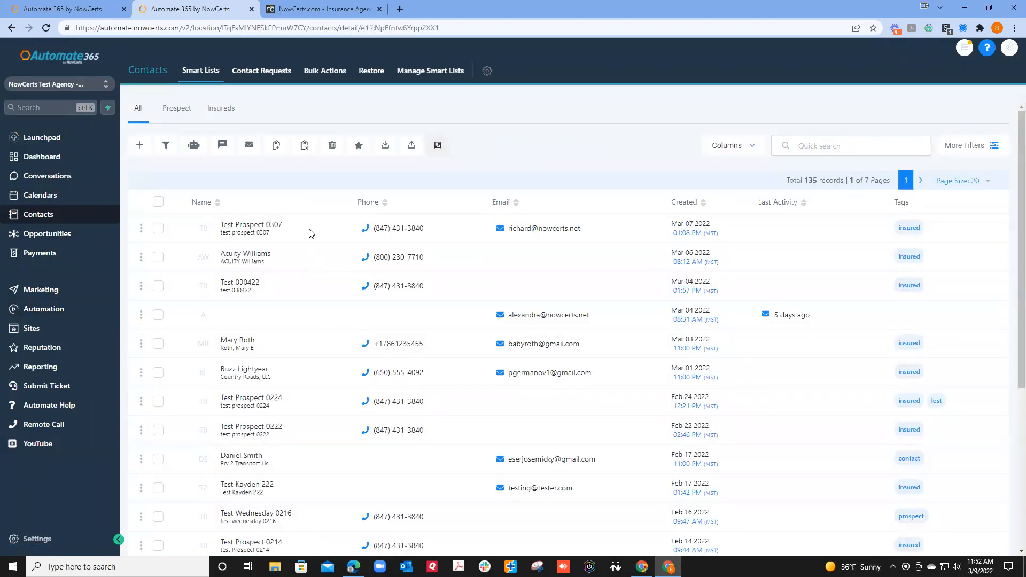
{"action": "left_click", "coordinate": [903, 108]}
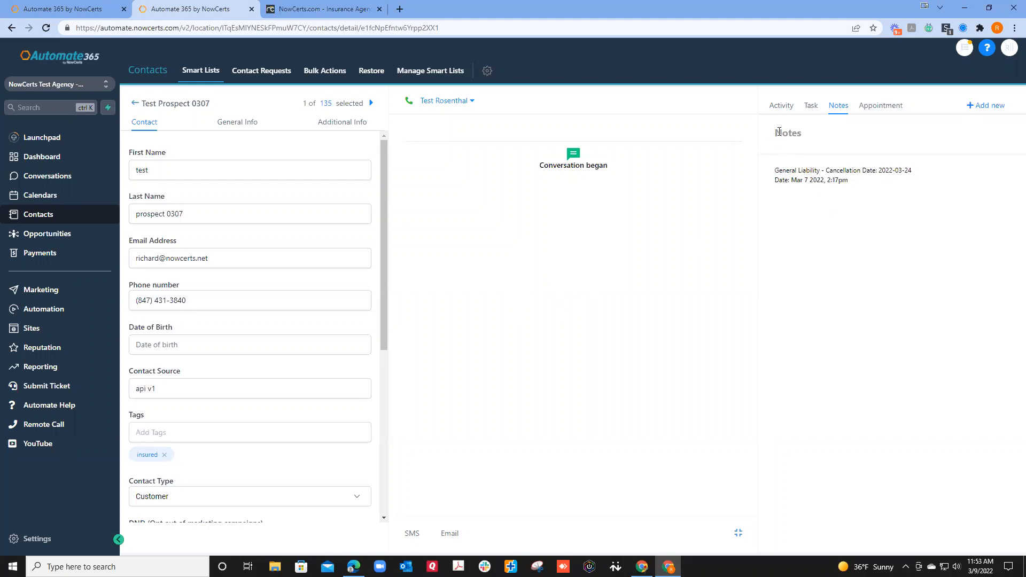
{"action": "left_click", "coordinate": [811, 107]}
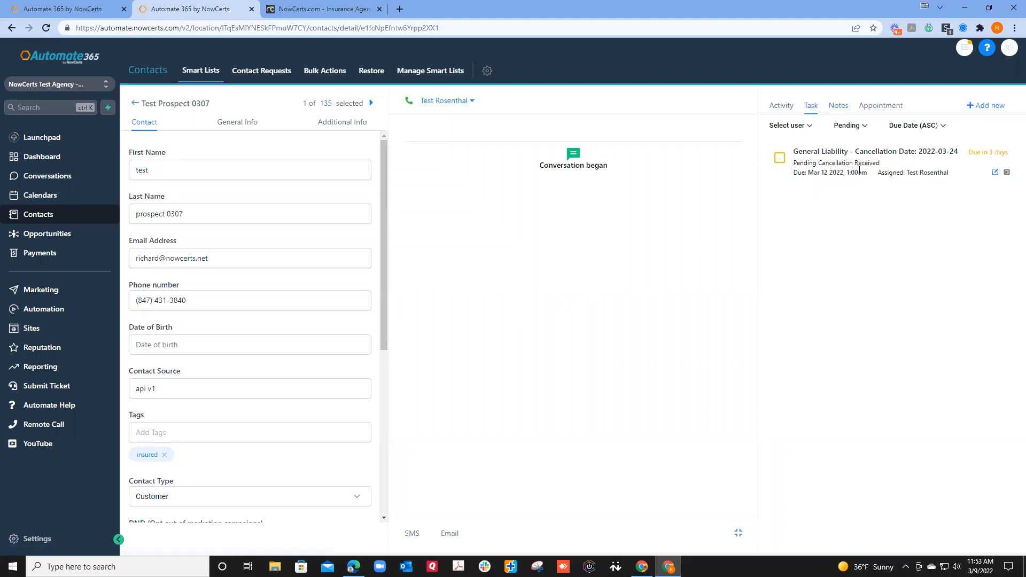